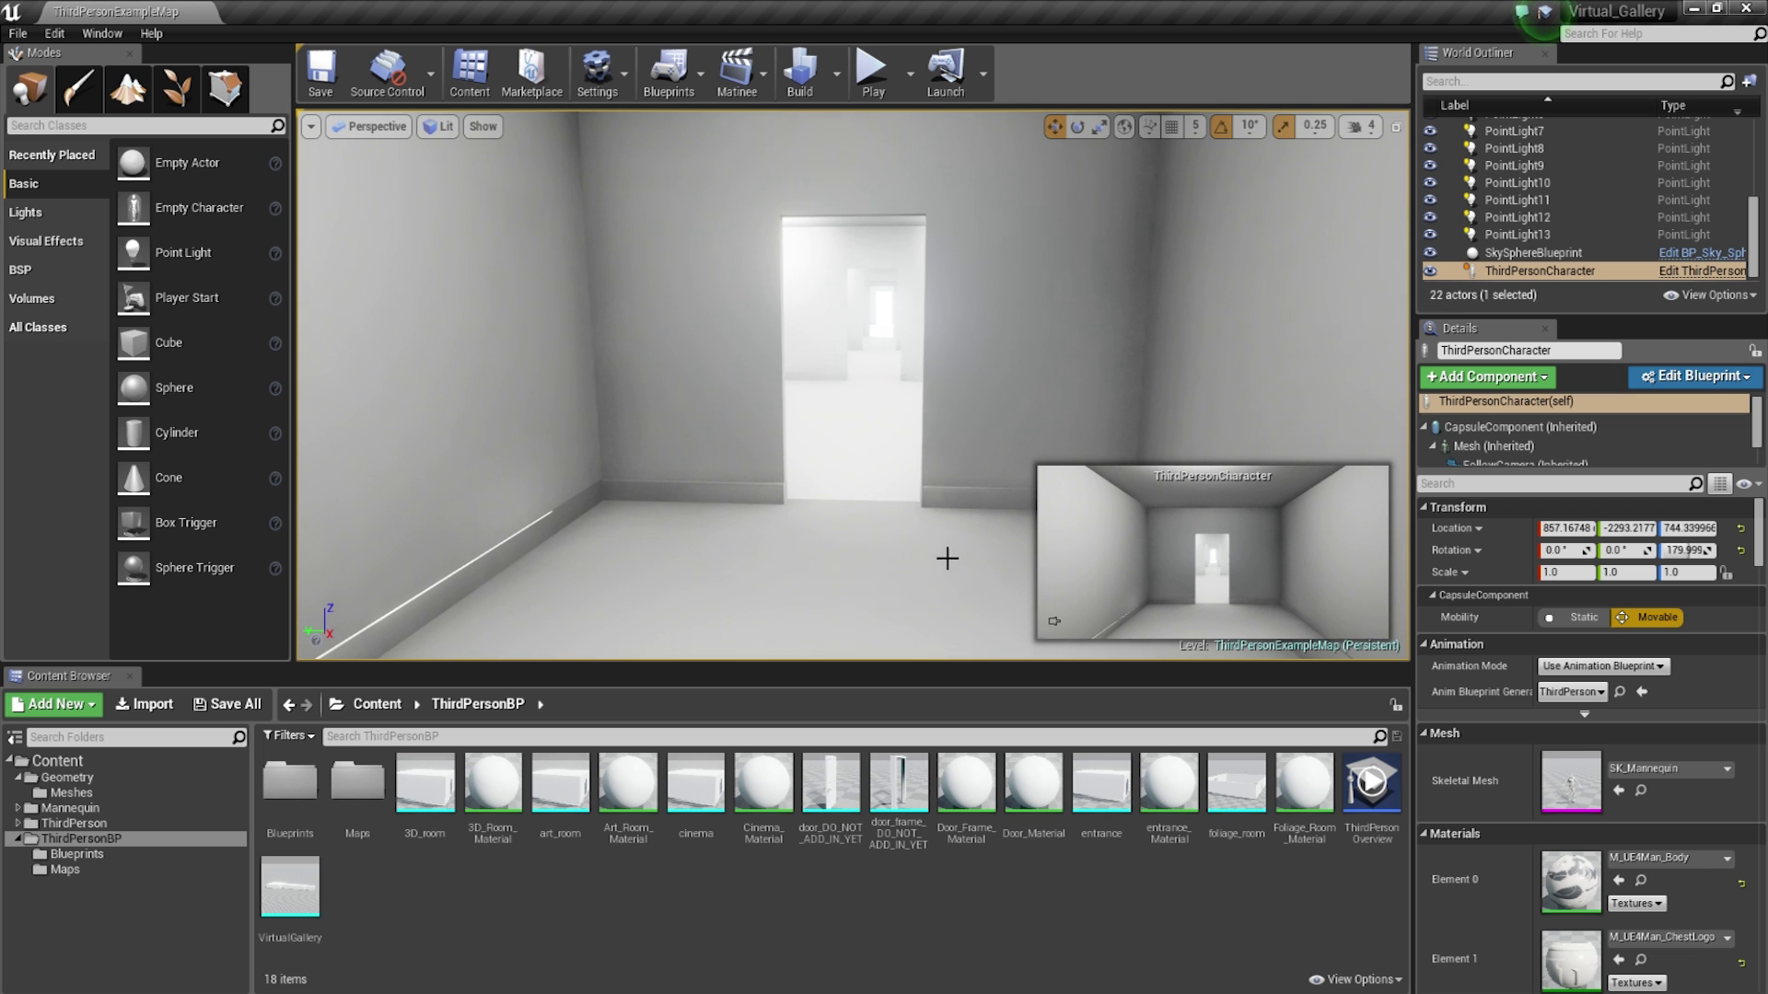
# Look over the gallery rooms and the doorways that connect them.
pyautogui.moveTo(948, 558); pyautogui.dragTo(994, 573, button='right')
pyautogui.moveTo(911, 543); pyautogui.dragTo(916, 175)
pyautogui.moveTo(925, 532); pyautogui.dragTo(1022, 532, button='right')
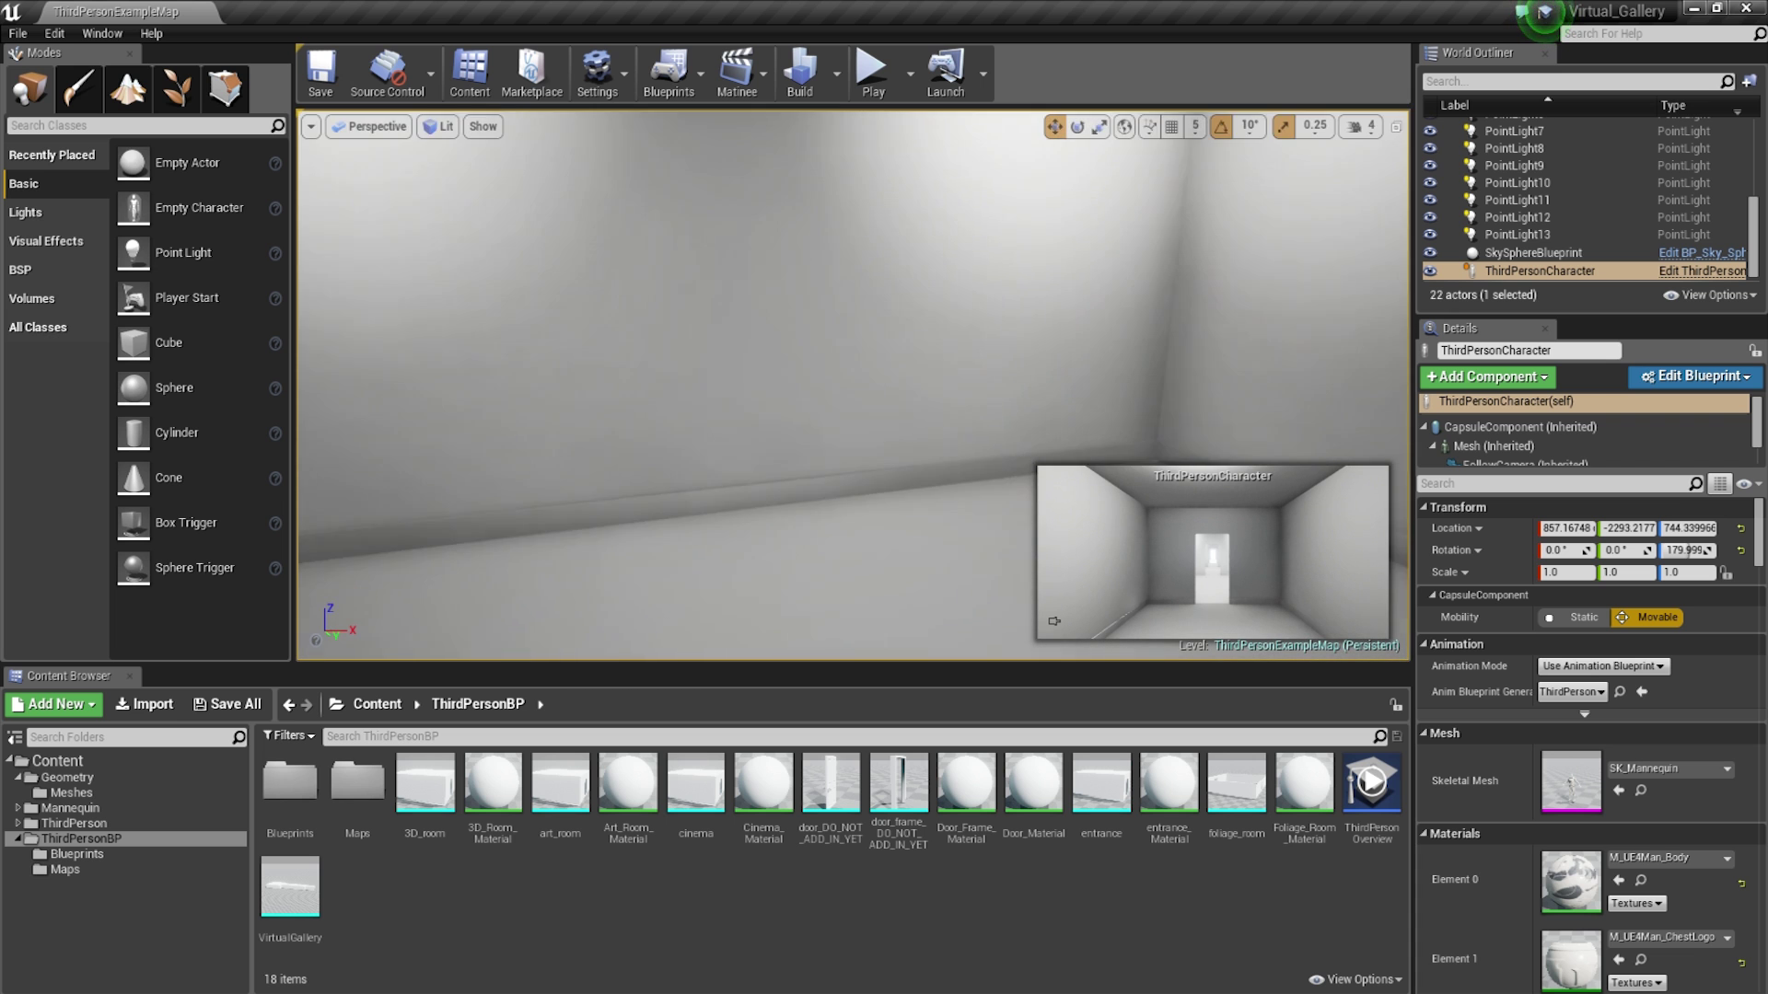
pyautogui.moveTo(1022, 533); pyautogui.dragTo(990, 514, button='right')
pyautogui.press('w')
pyautogui.press('w')
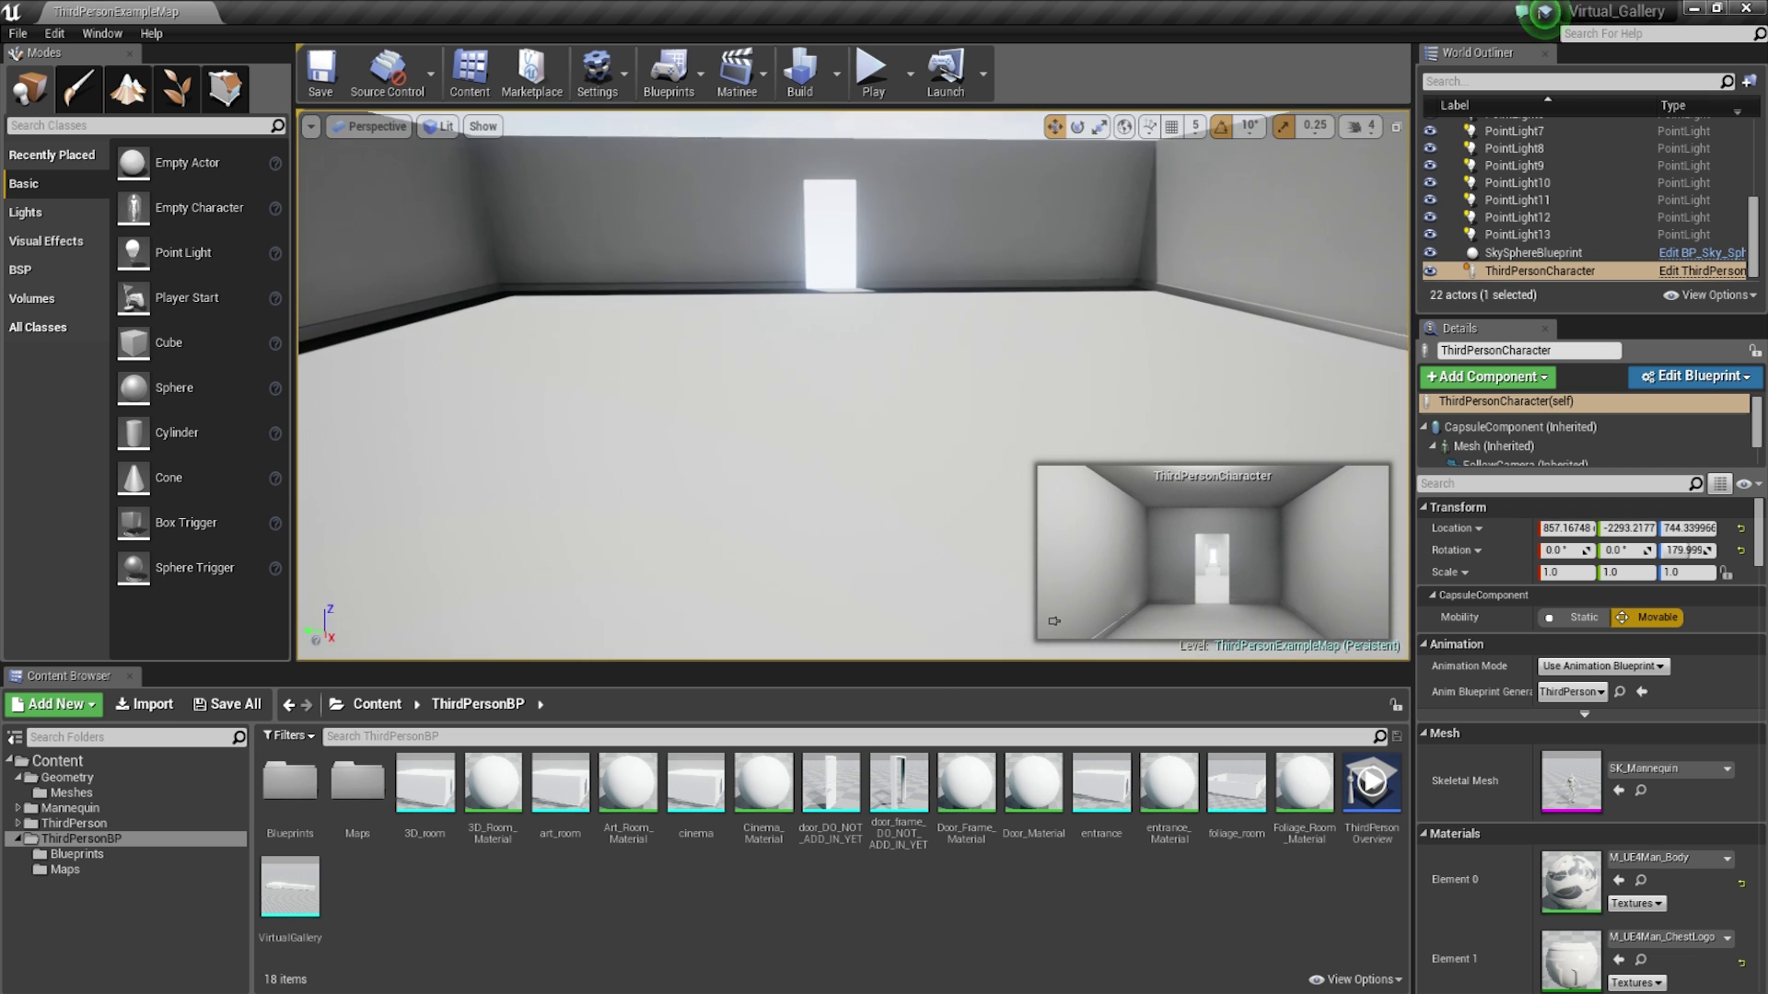
pyautogui.moveTo(1022, 501); pyautogui.dragTo(1151, 552, button='right')
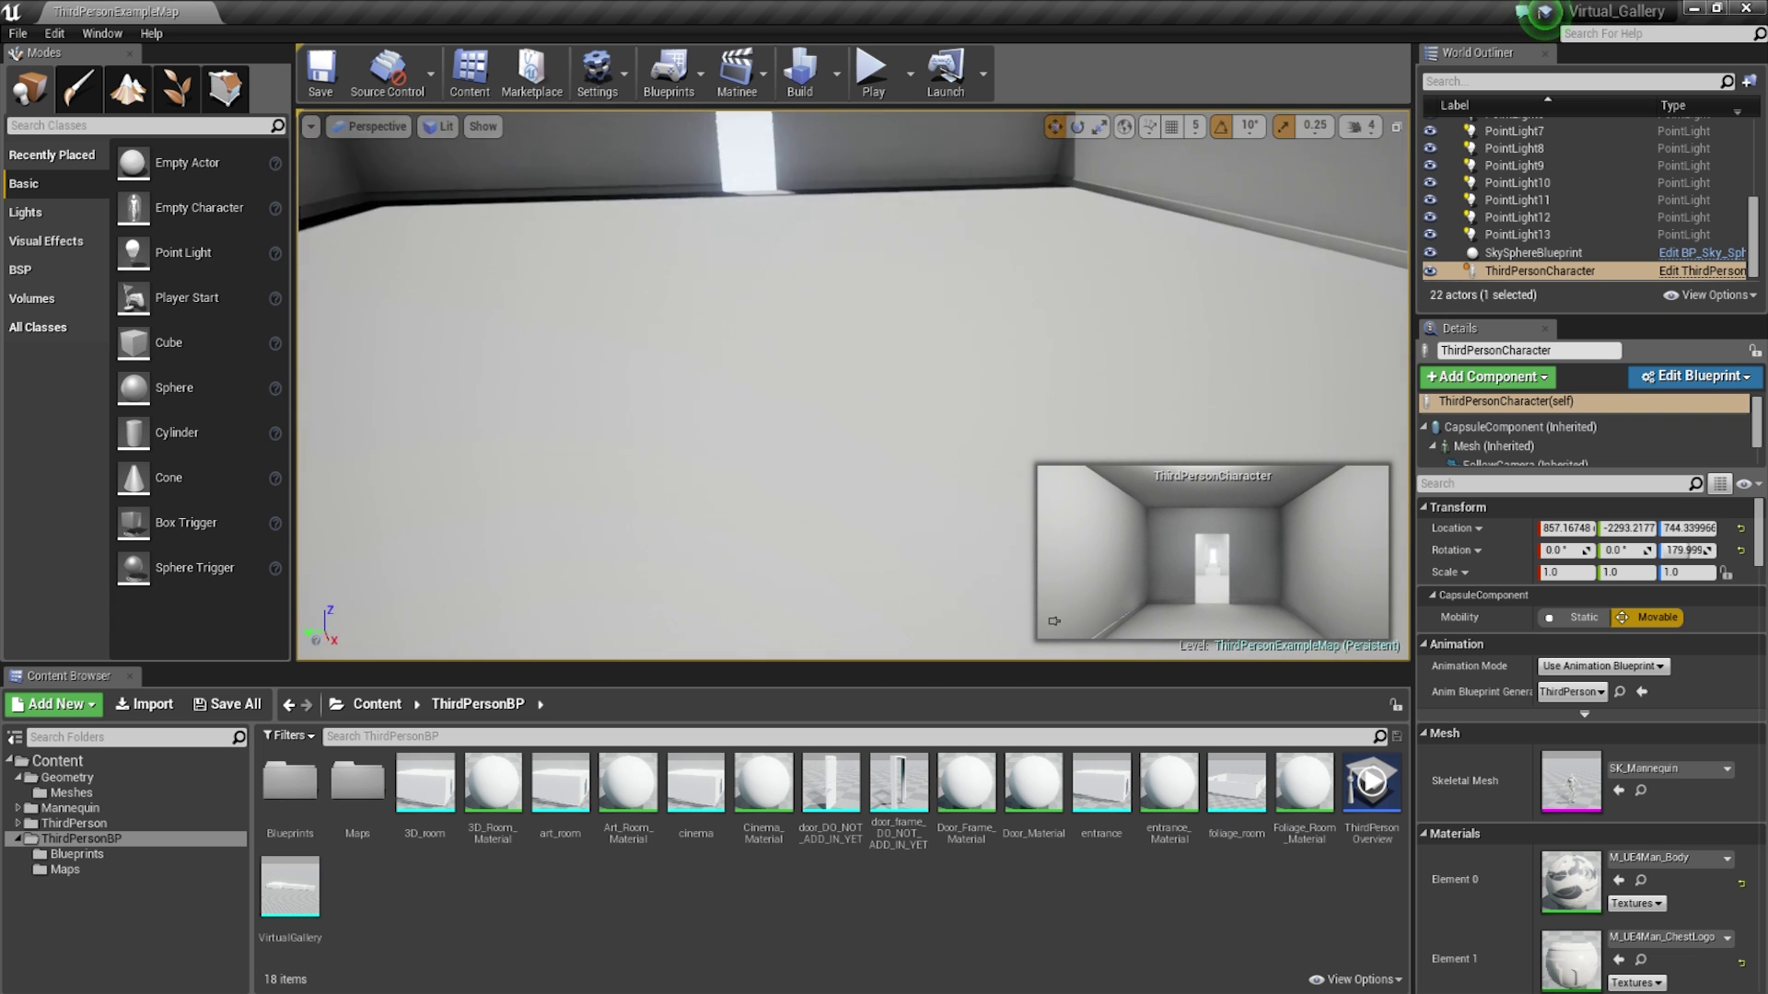
pyautogui.moveTo(767, 500); pyautogui.dragTo(681, 502, button='right')
pyautogui.press('w')
pyautogui.press('a')
pyautogui.press('w')
pyautogui.press('w')
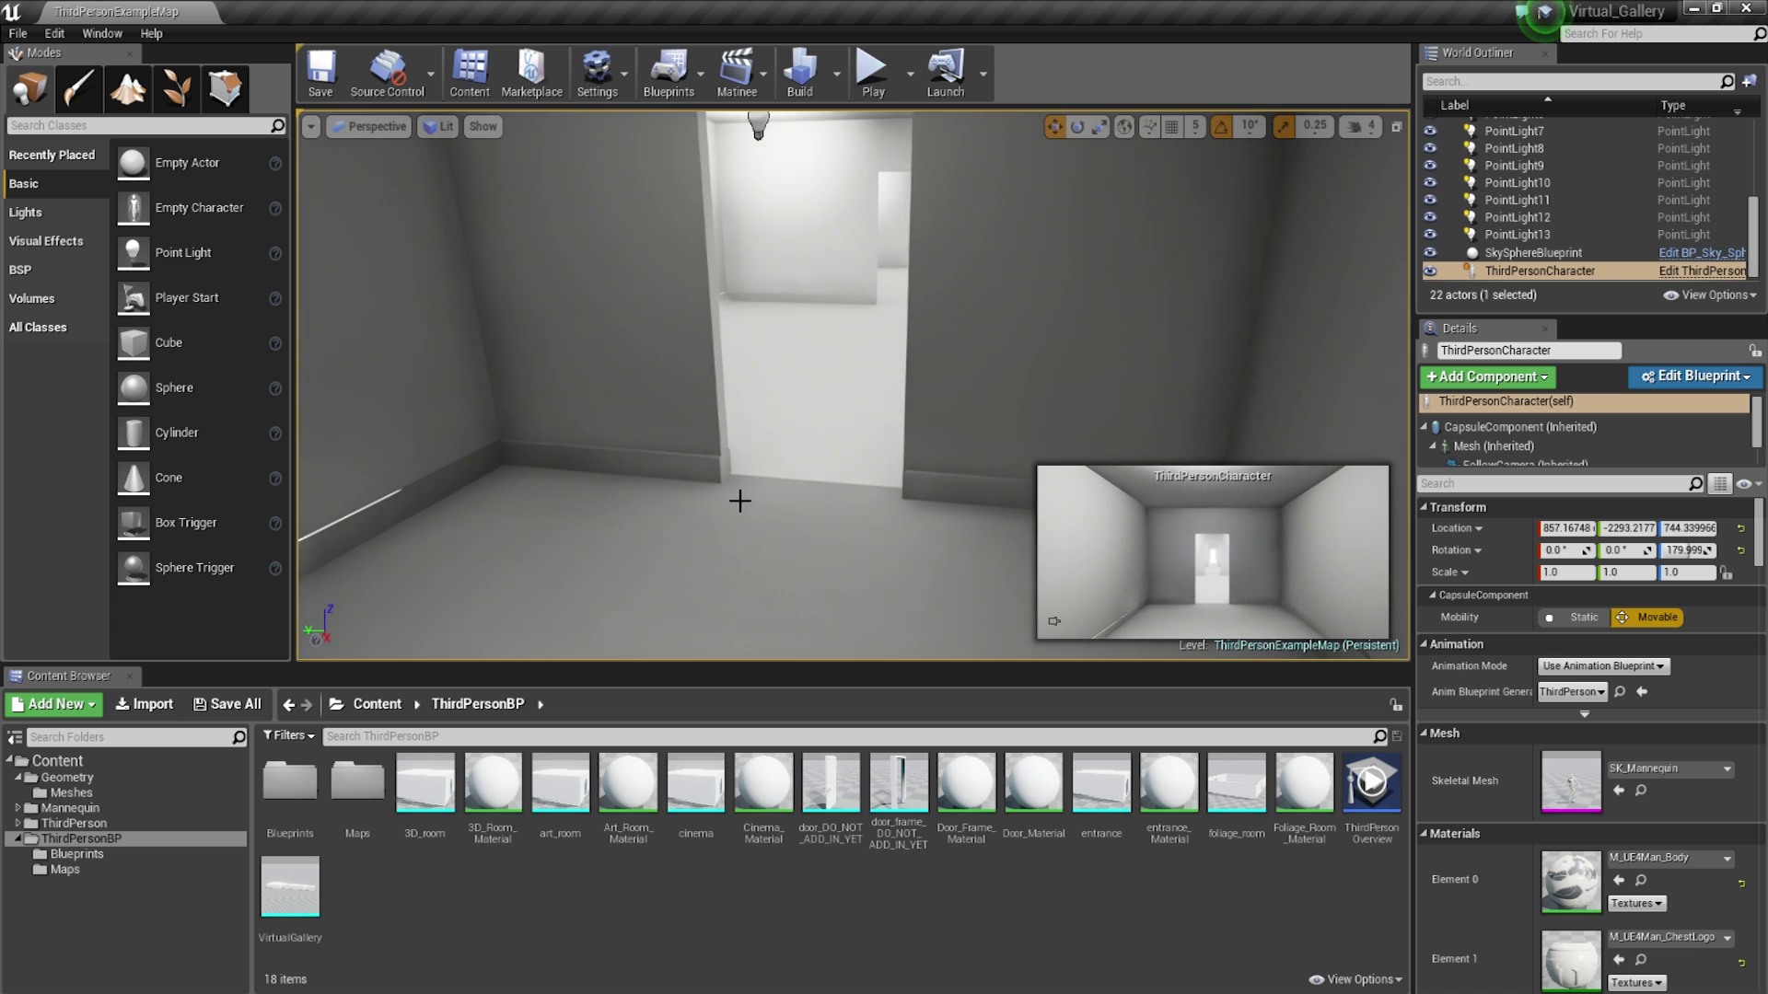
pyautogui.press('w')
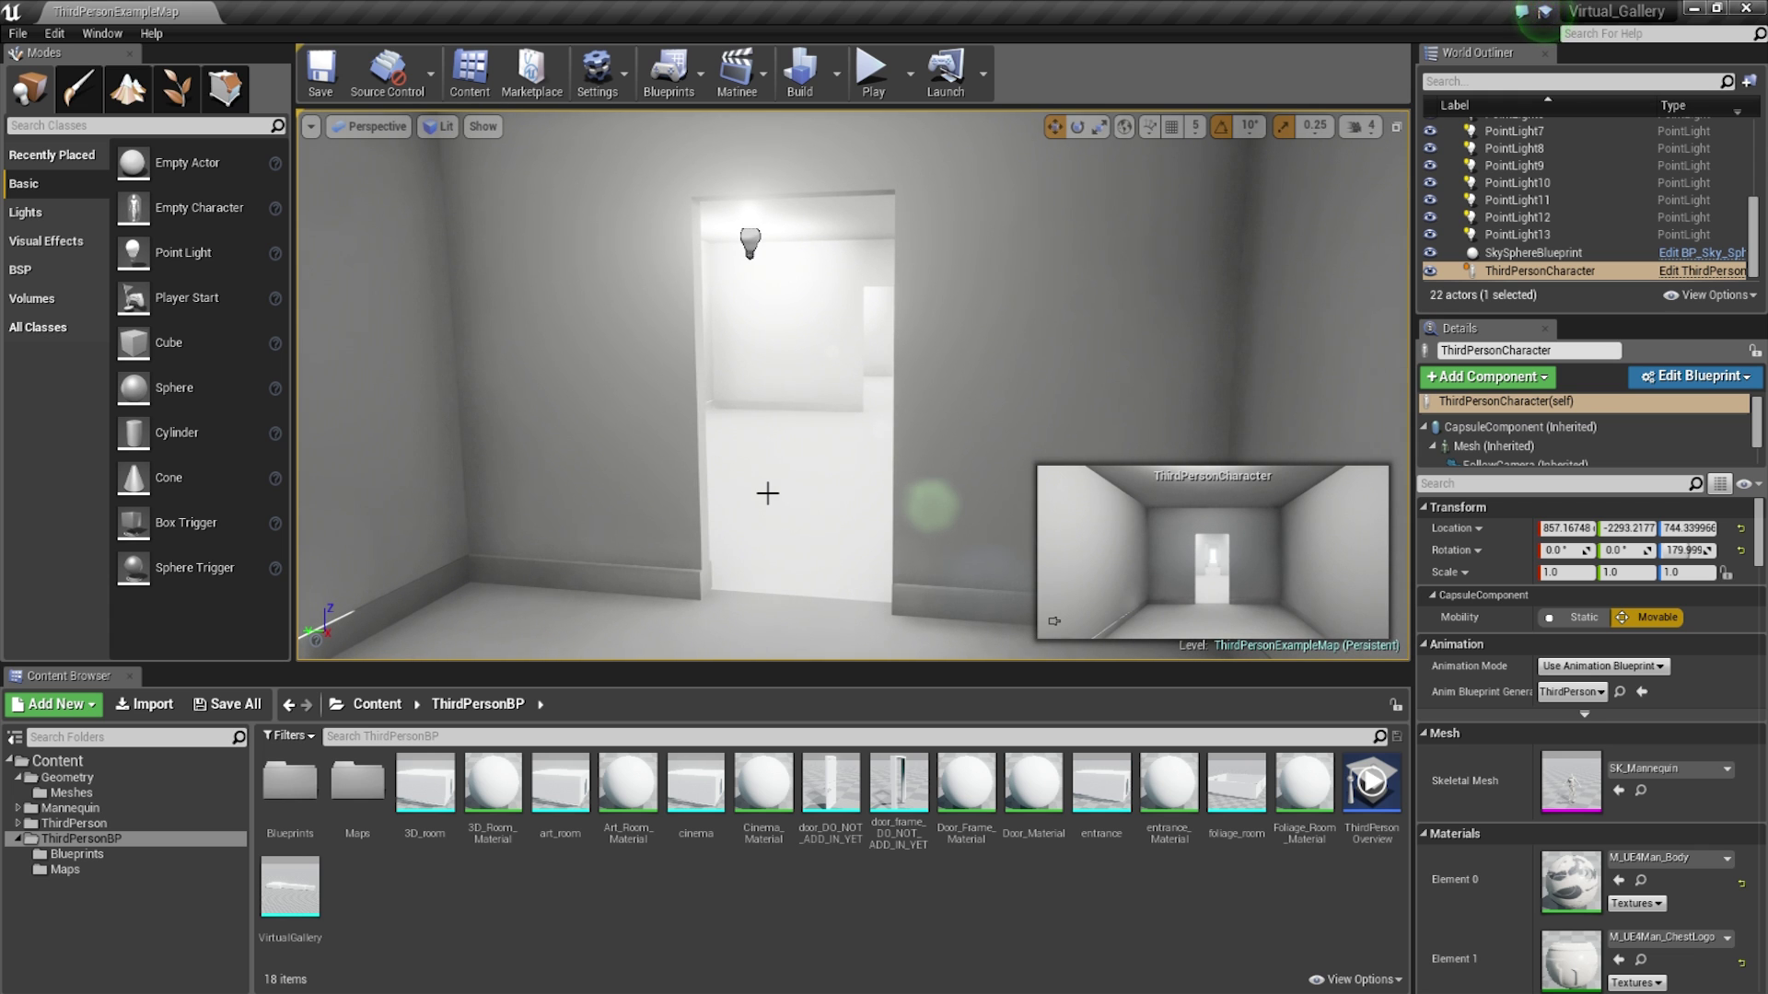
# Place the door_frame_DO_NOT_ADD_IN_YET mesh in the doorway between the dark room and the bright room.
pyautogui.moveTo(792, 494)
pyautogui.mouseDown(button='right')
pyautogui.moveTo(824, 507)
pyautogui.moveTo(807, 479)
pyautogui.moveTo(794, 506)
pyautogui.moveTo(728, 512)
pyautogui.moveTo(803, 503)
pyautogui.mouseUp(button='right')
pyautogui.press('e')
pyautogui.press('a')
pyautogui.press('d')
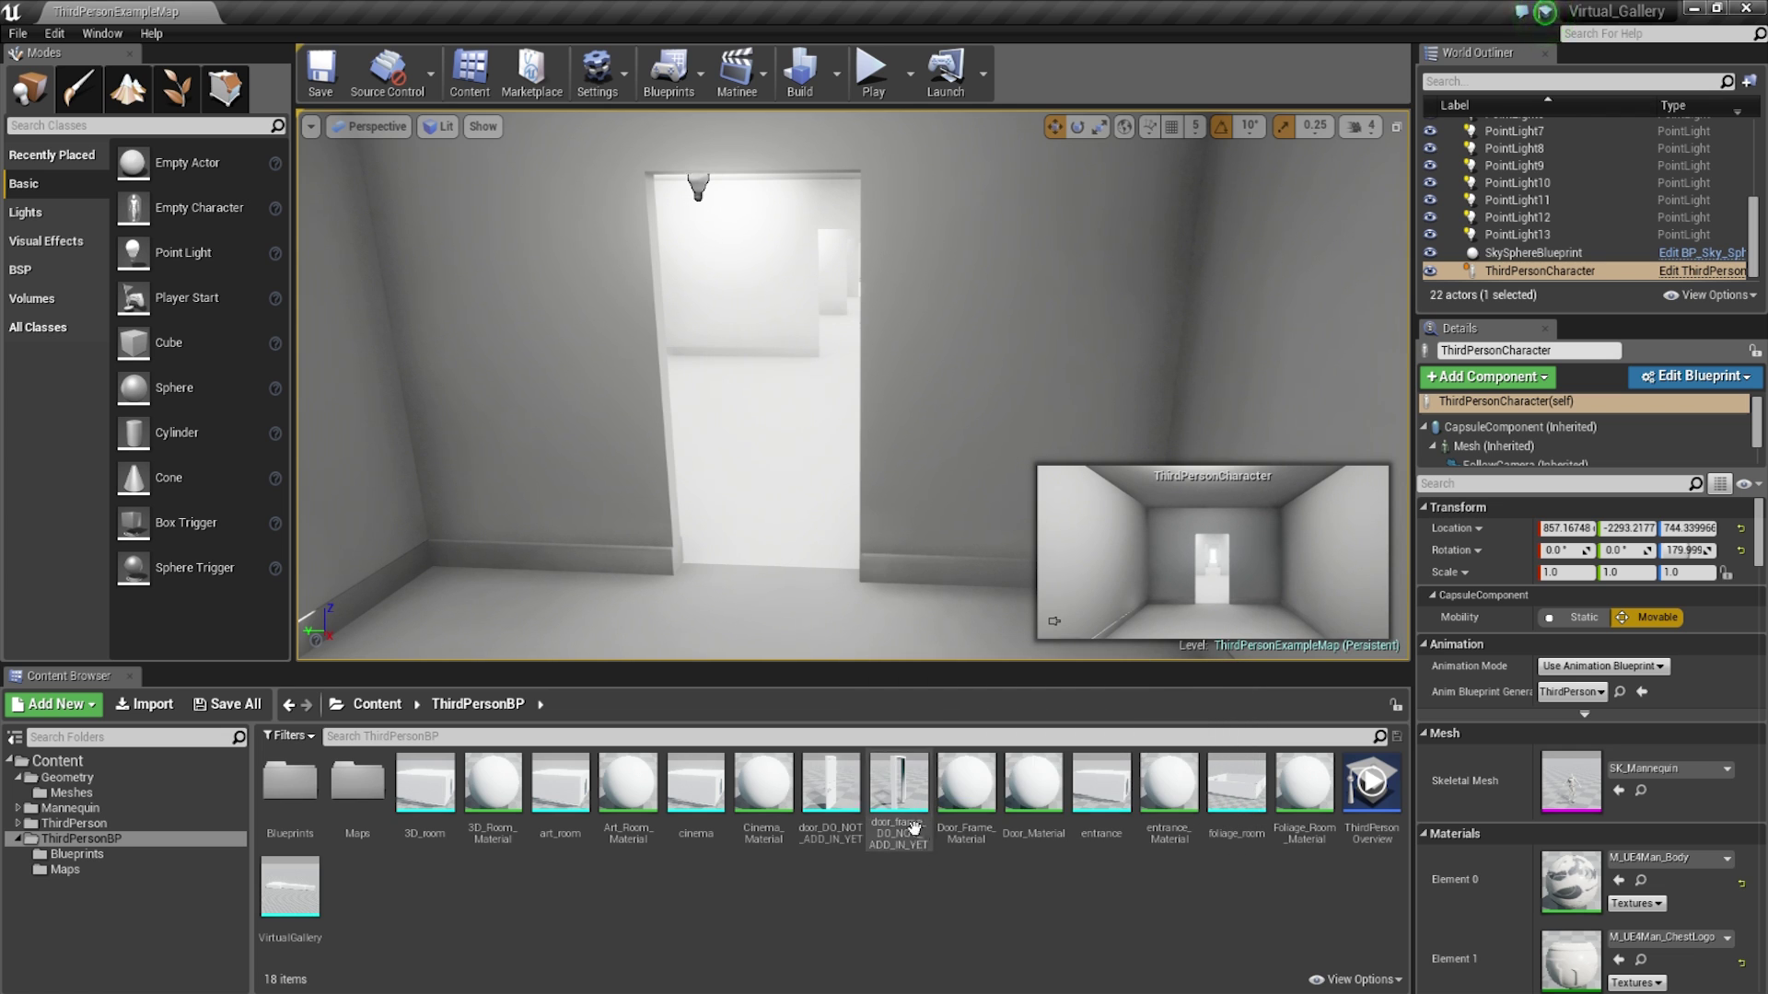
pyautogui.moveTo(915, 828); pyautogui.dragTo(682, 566)
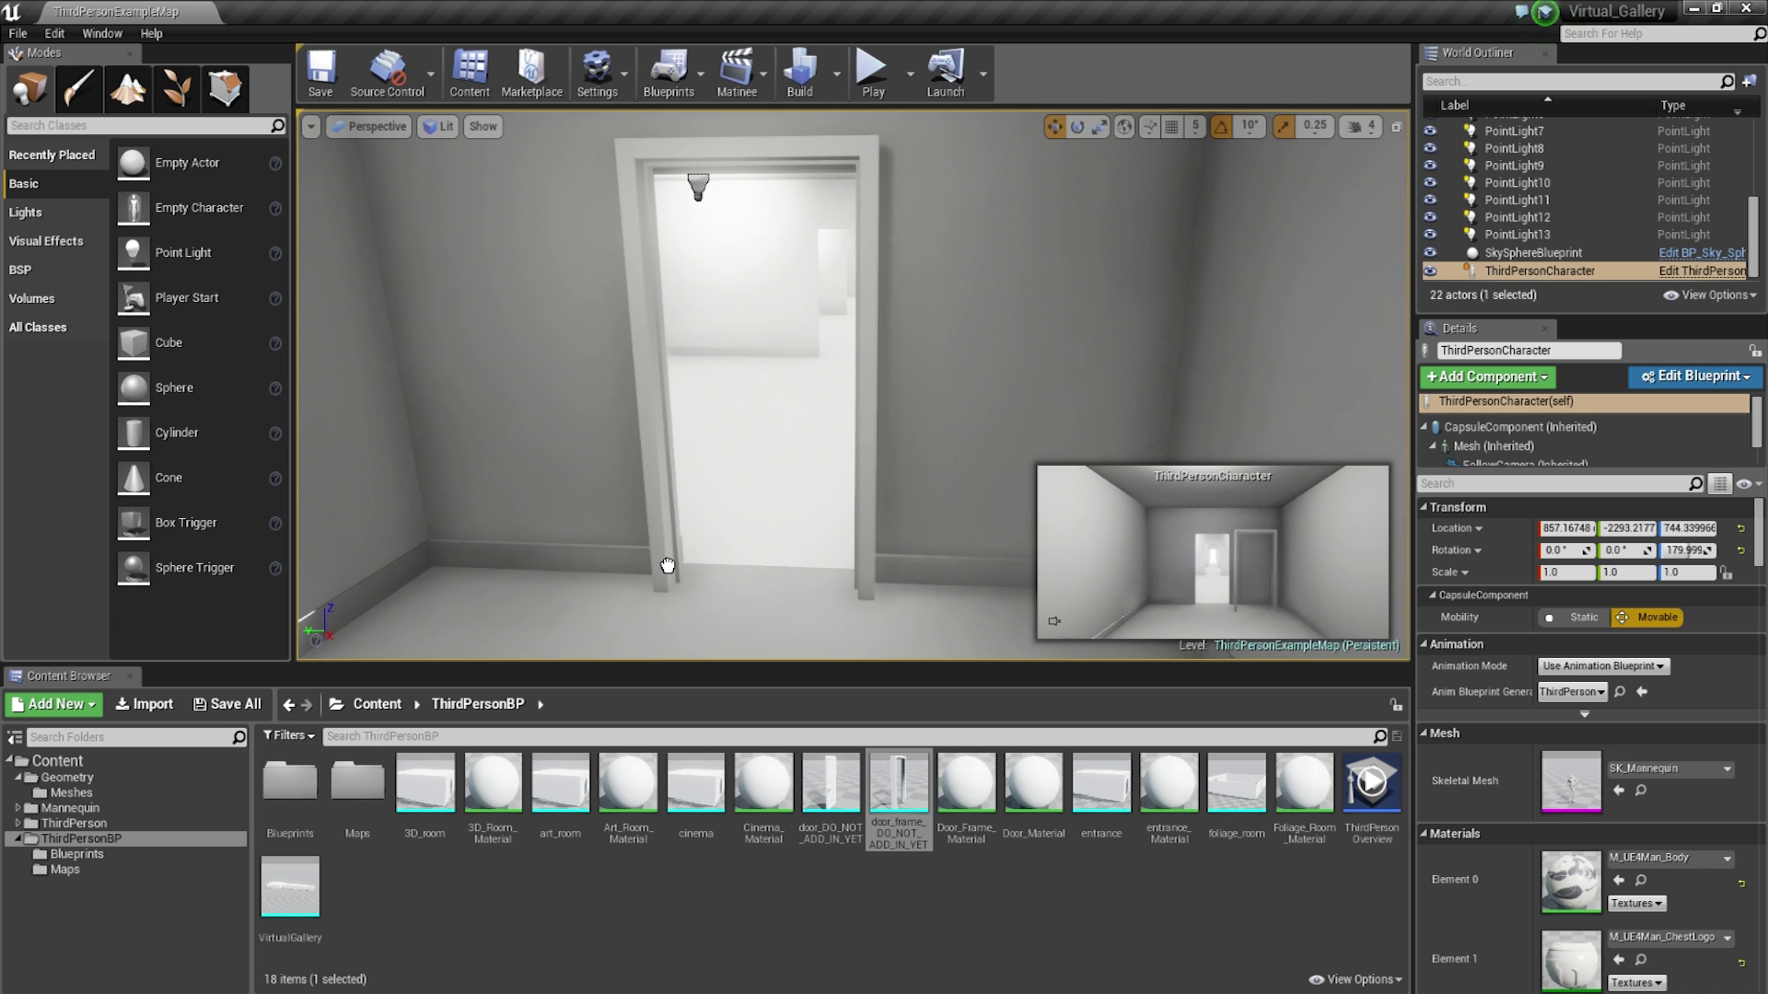
pyautogui.moveTo(670, 558); pyautogui.dragTo(670, 559)
# Fit the door frame into the wall opening at about X 253.5, Y -2236.3, Z 646.9.
pyautogui.moveTo(670, 560); pyautogui.dragTo(515, 580, button='right')
pyautogui.moveTo(772, 402); pyautogui.dragTo(875, 414)
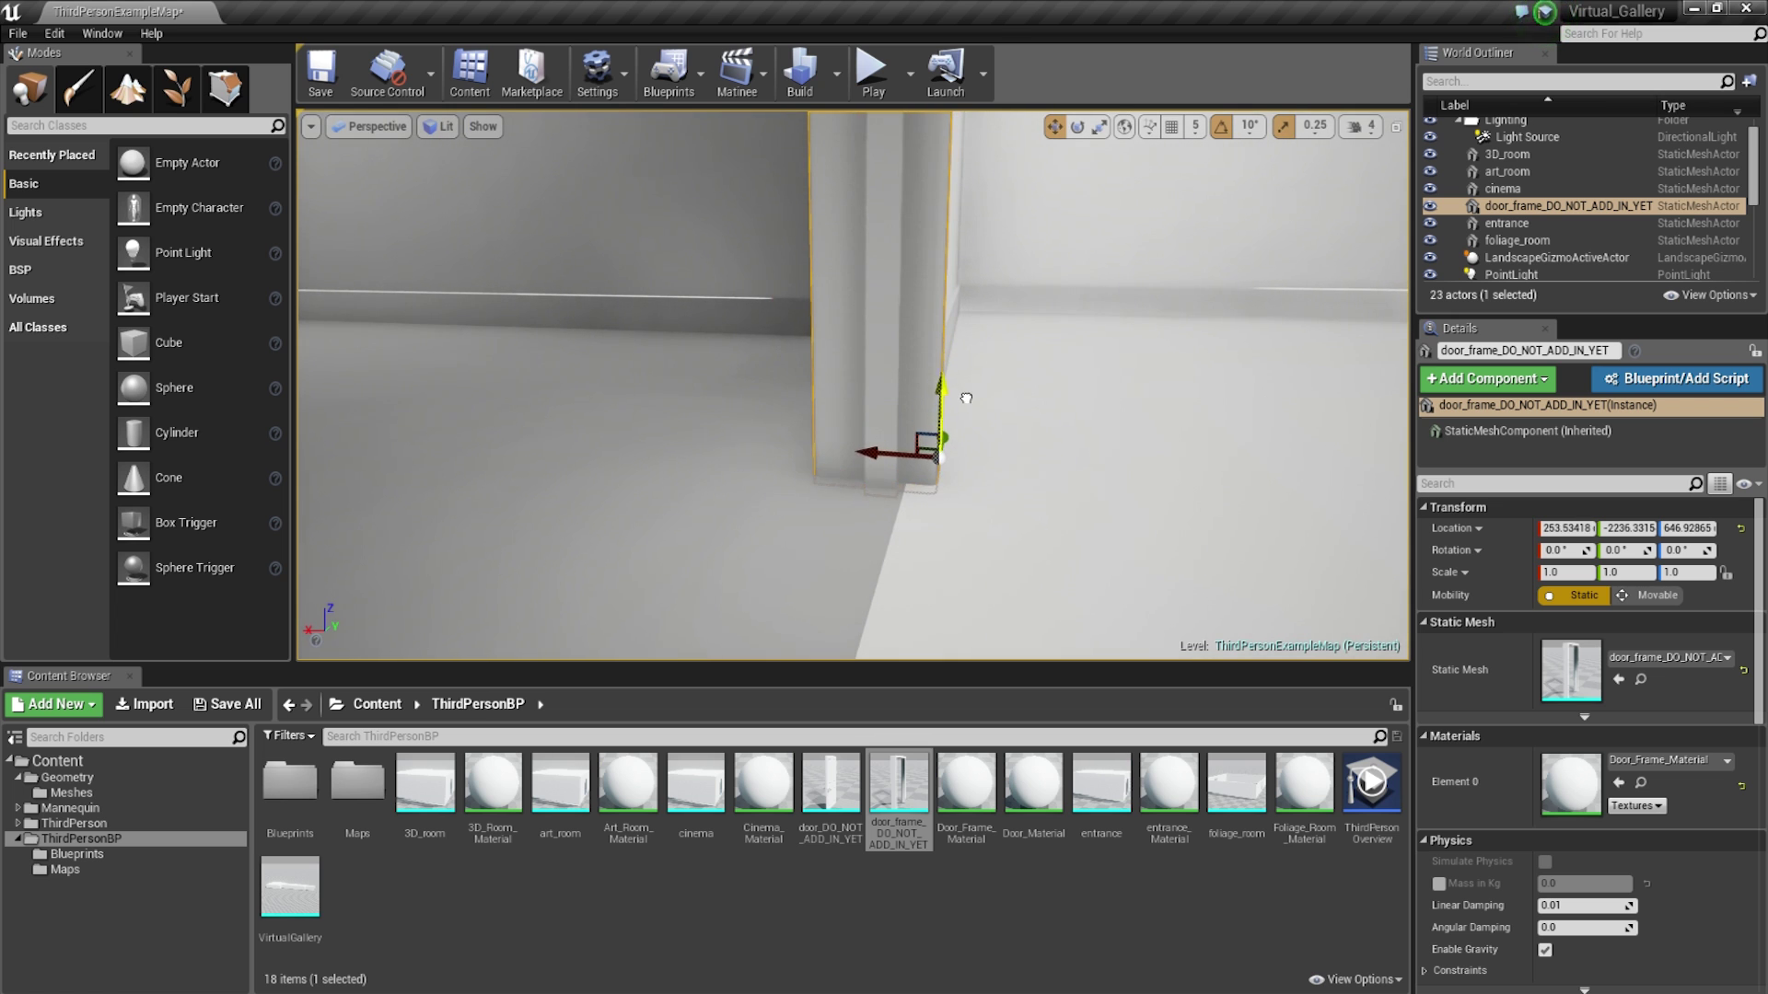
pyautogui.moveTo(965, 398)
pyautogui.mouseDown(button='right')
pyautogui.moveTo(874, 340)
pyautogui.moveTo(920, 331)
pyautogui.moveTo(962, 401)
pyautogui.mouseUp(button='right')
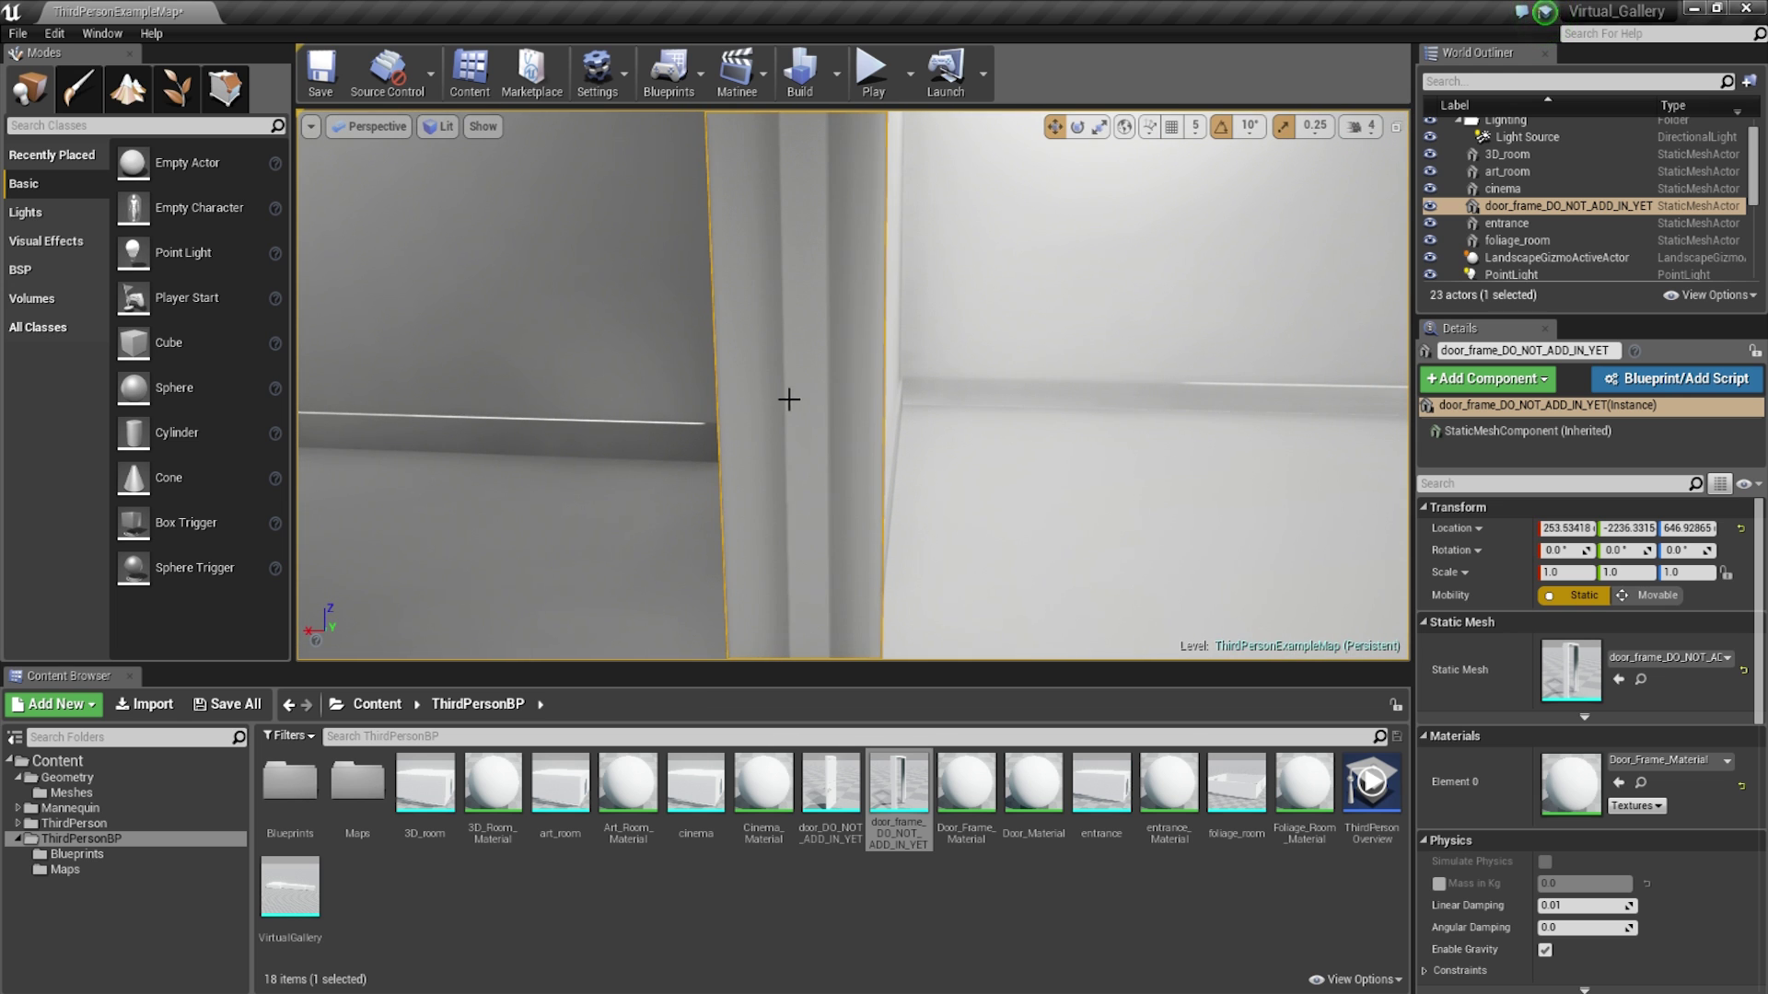
pyautogui.moveTo(816, 461)
pyautogui.mouseDown(button='right')
pyautogui.moveTo(814, 277)
pyautogui.moveTo(809, 463)
pyautogui.mouseUp(button='right')
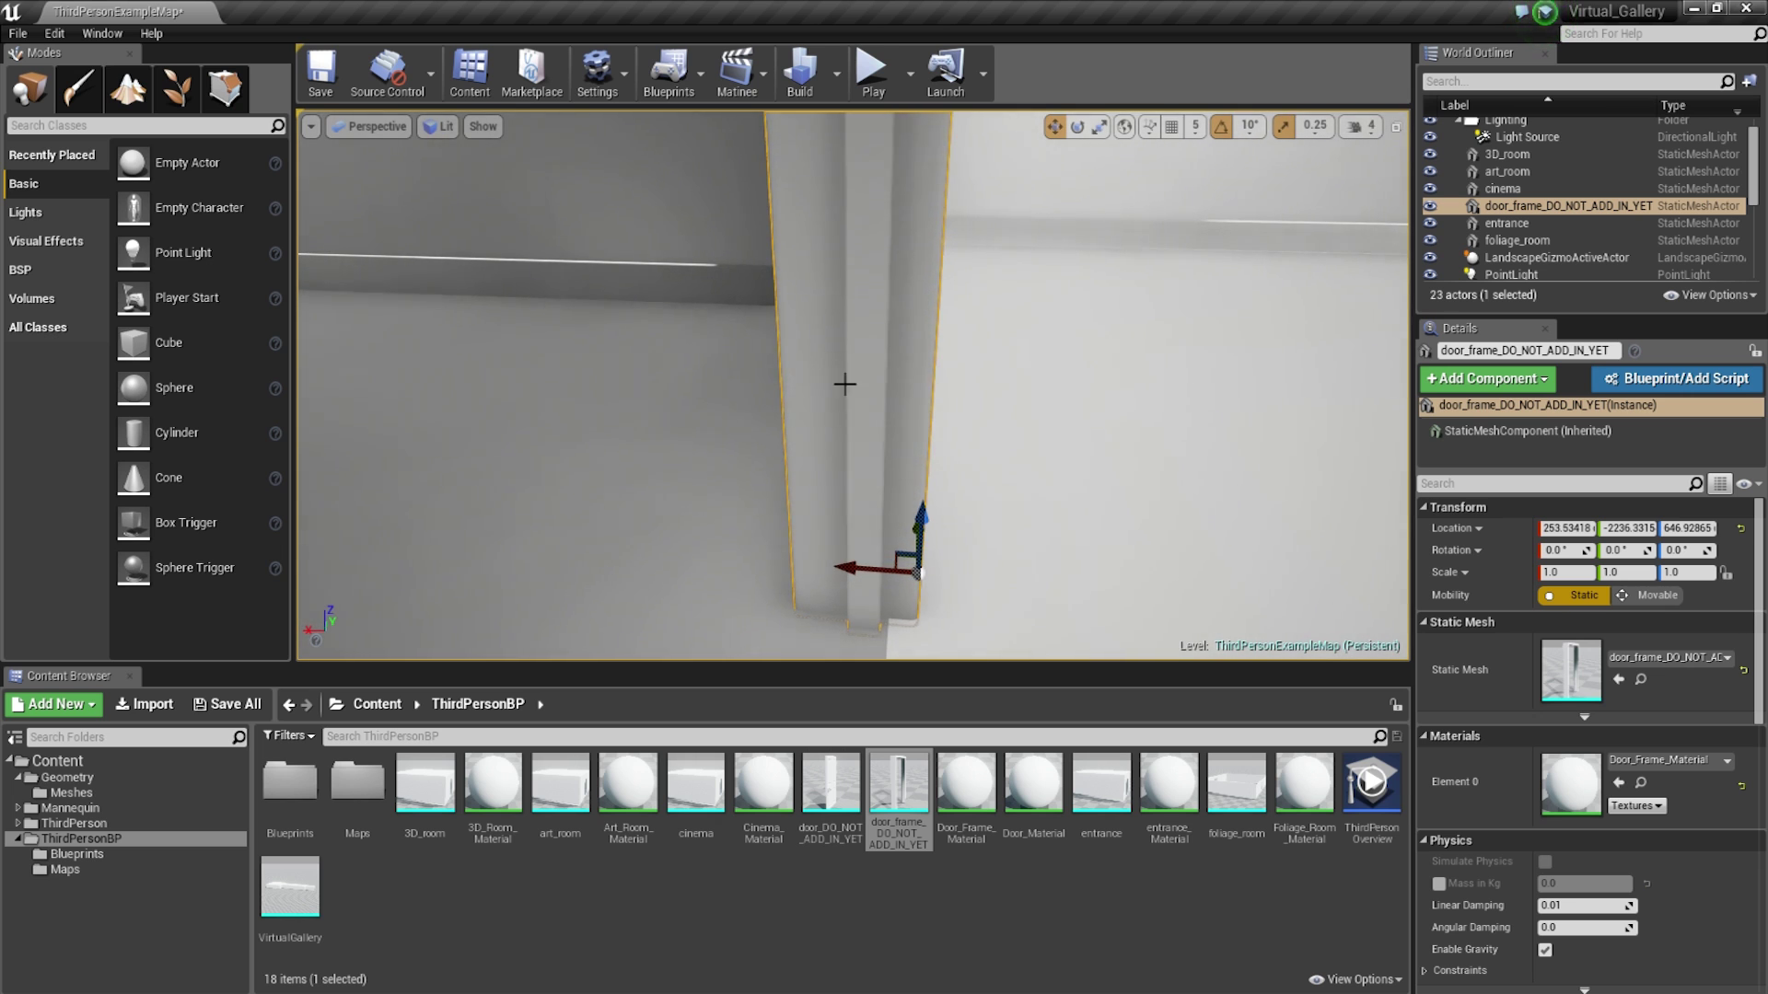
# Mirror the door frame along the X axis and move it back into the wall opening at about X 275.9.
pyautogui.moveTo(810, 463)
pyautogui.mouseDown(button='right')
pyautogui.moveTo(644, 442)
pyautogui.moveTo(792, 470)
pyautogui.moveTo(755, 460)
pyautogui.moveTo(939, 451)
pyautogui.moveTo(806, 456)
pyautogui.moveTo(809, 426)
pyautogui.moveTo(749, 487)
pyautogui.moveTo(751, 457)
pyautogui.moveTo(820, 491)
pyautogui.mouseUp(button='right')
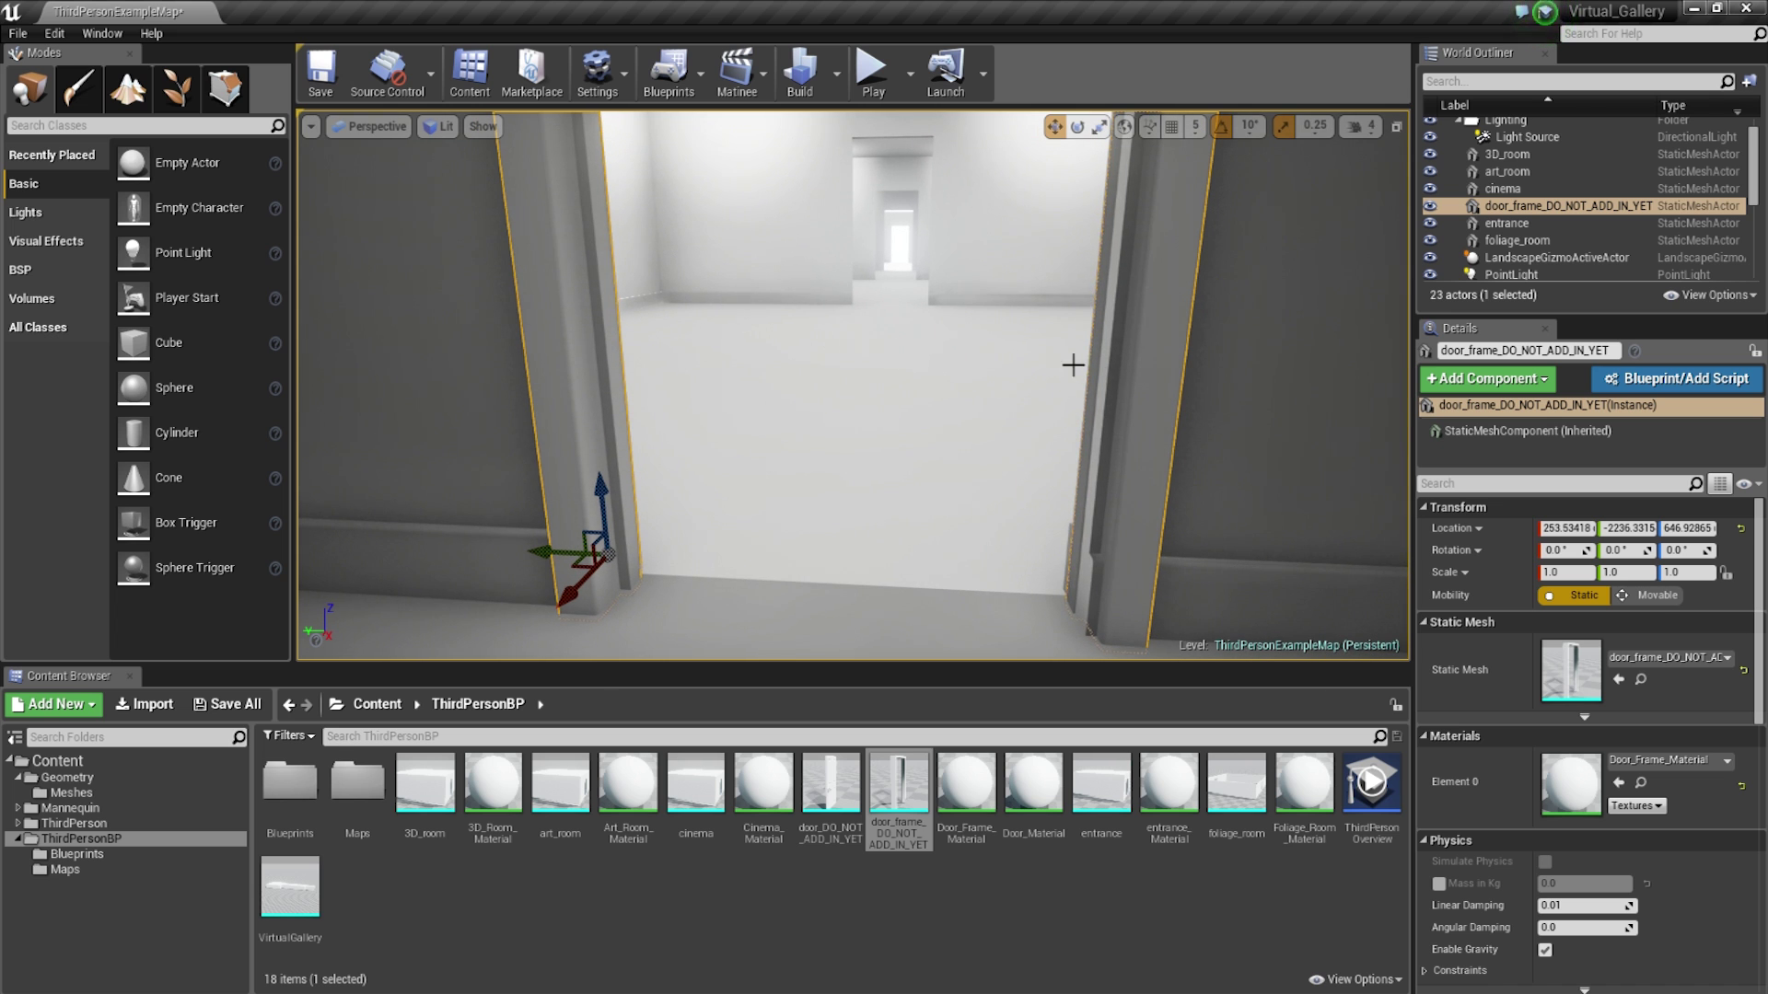
pyautogui.moveTo(1139, 416); pyautogui.dragTo(782, 460, button='right')
pyautogui.moveTo(953, 461); pyautogui.dragTo(911, 501, button='right')
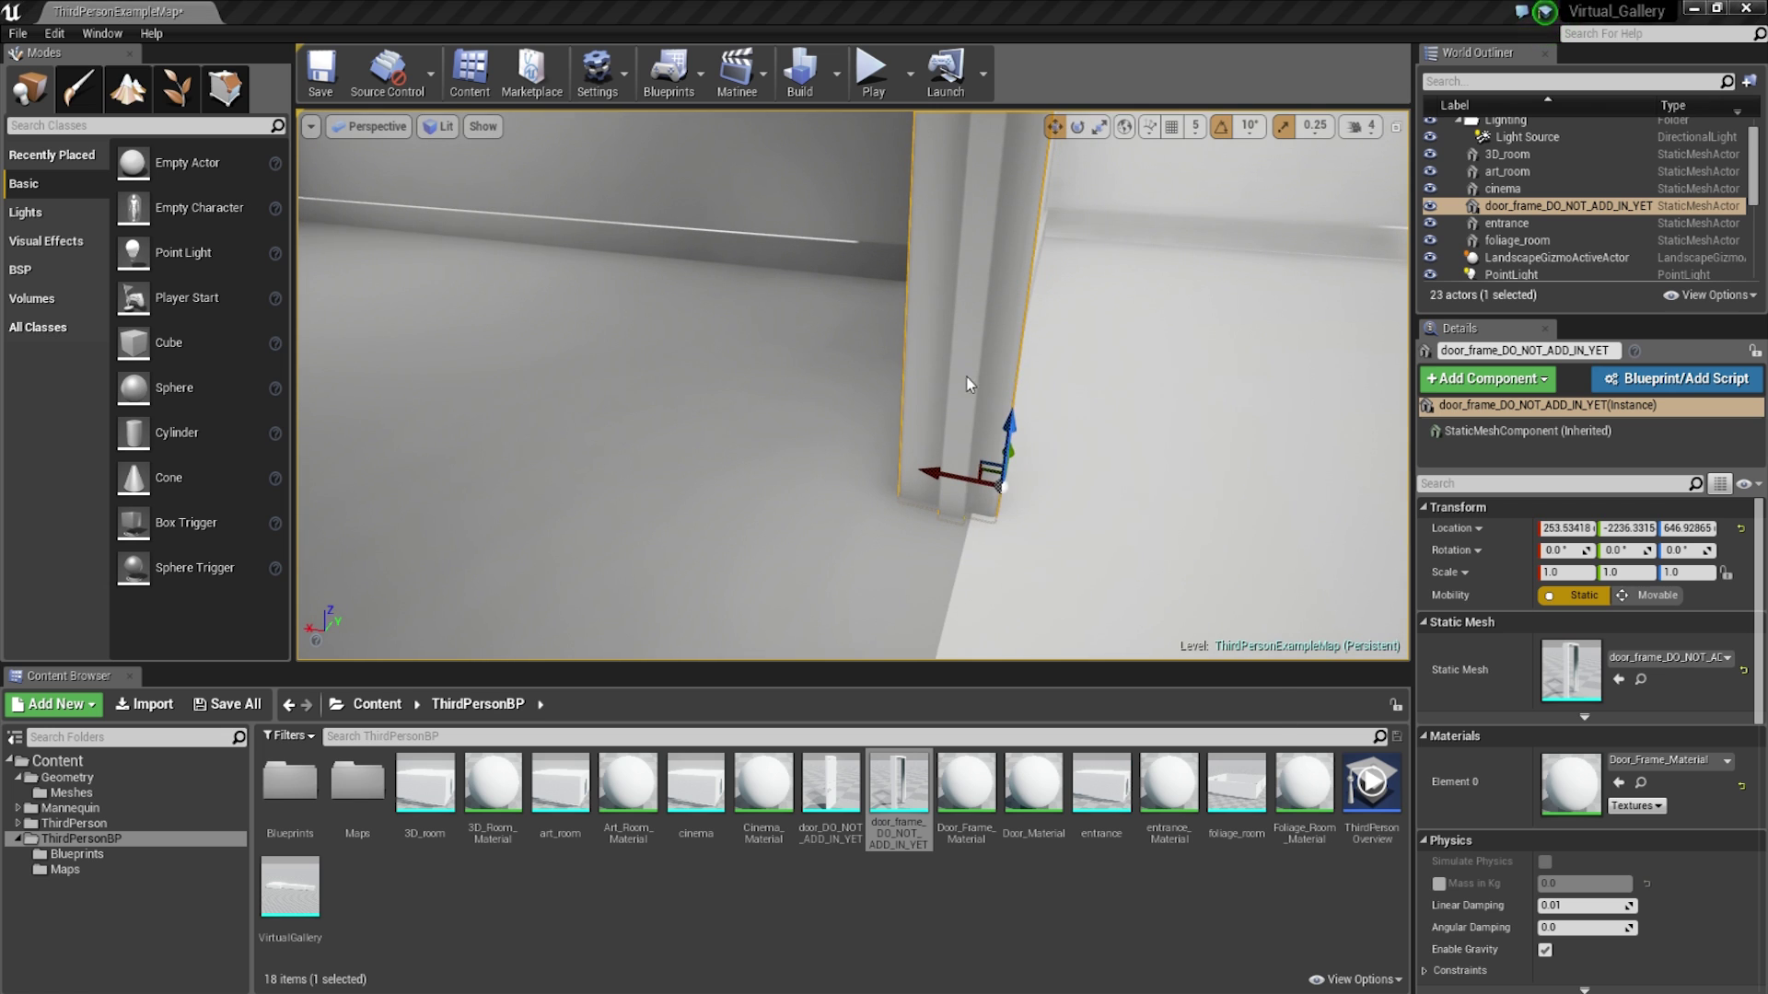
pyautogui.rightClick(967, 384)
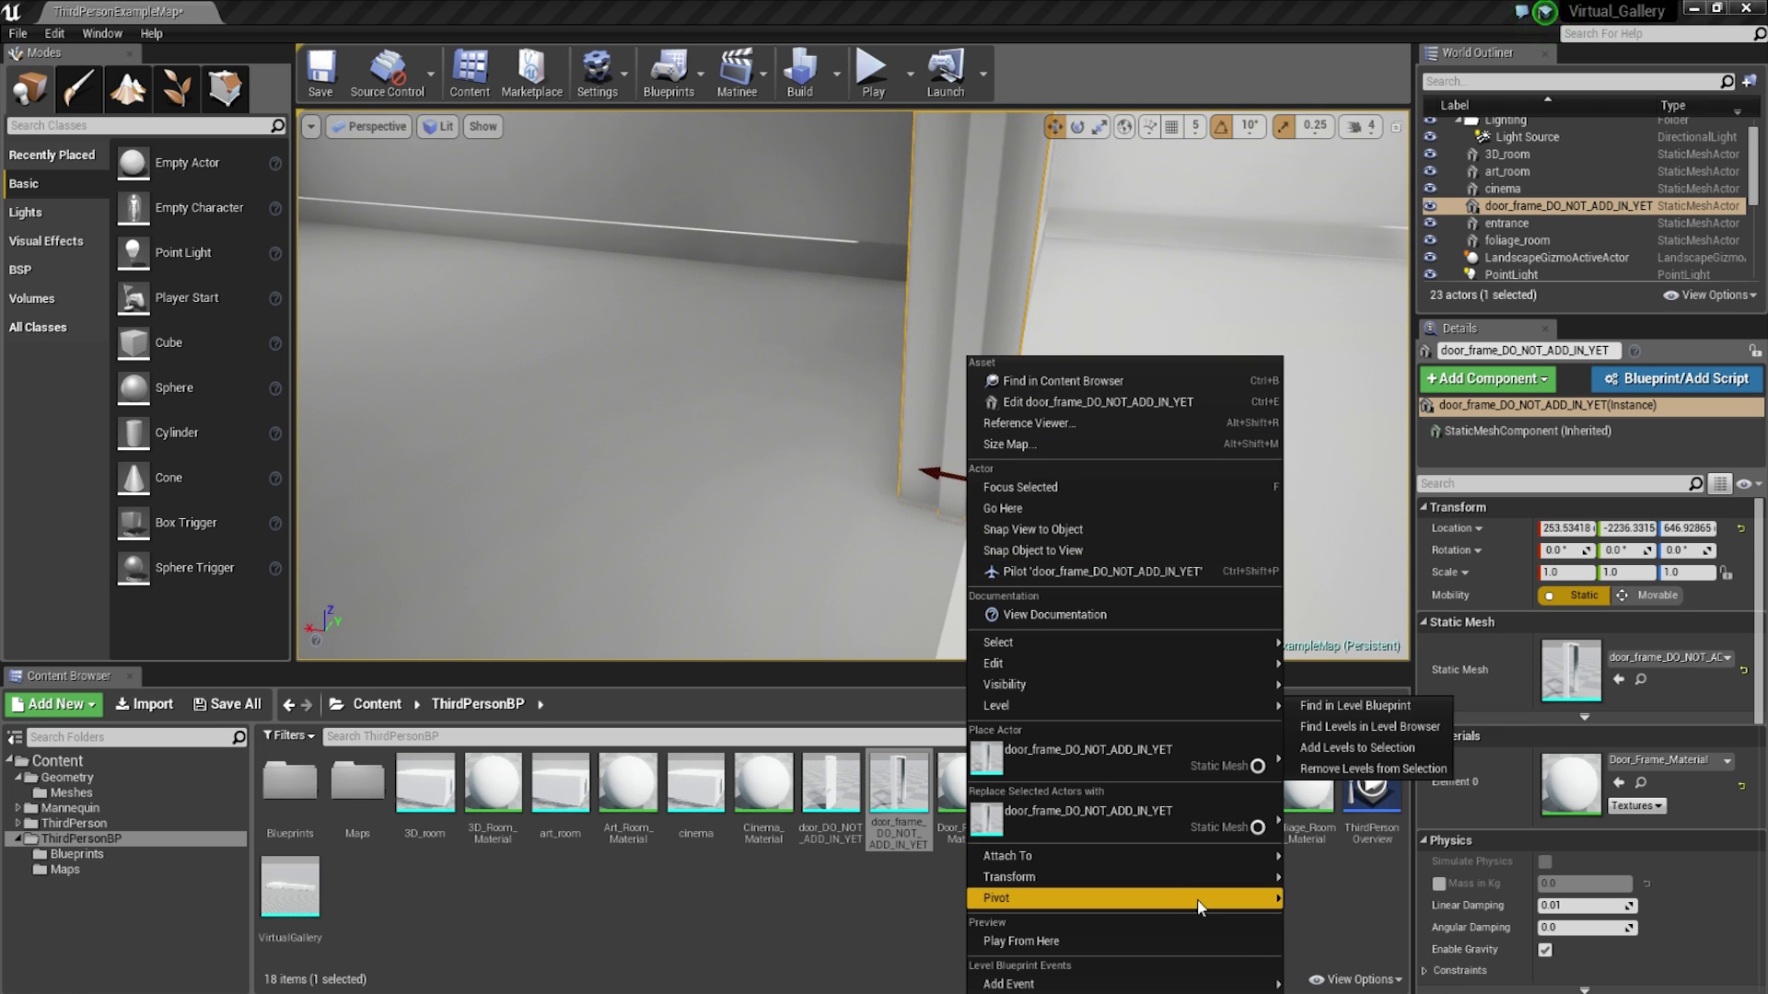
pyautogui.moveTo(1208, 879)
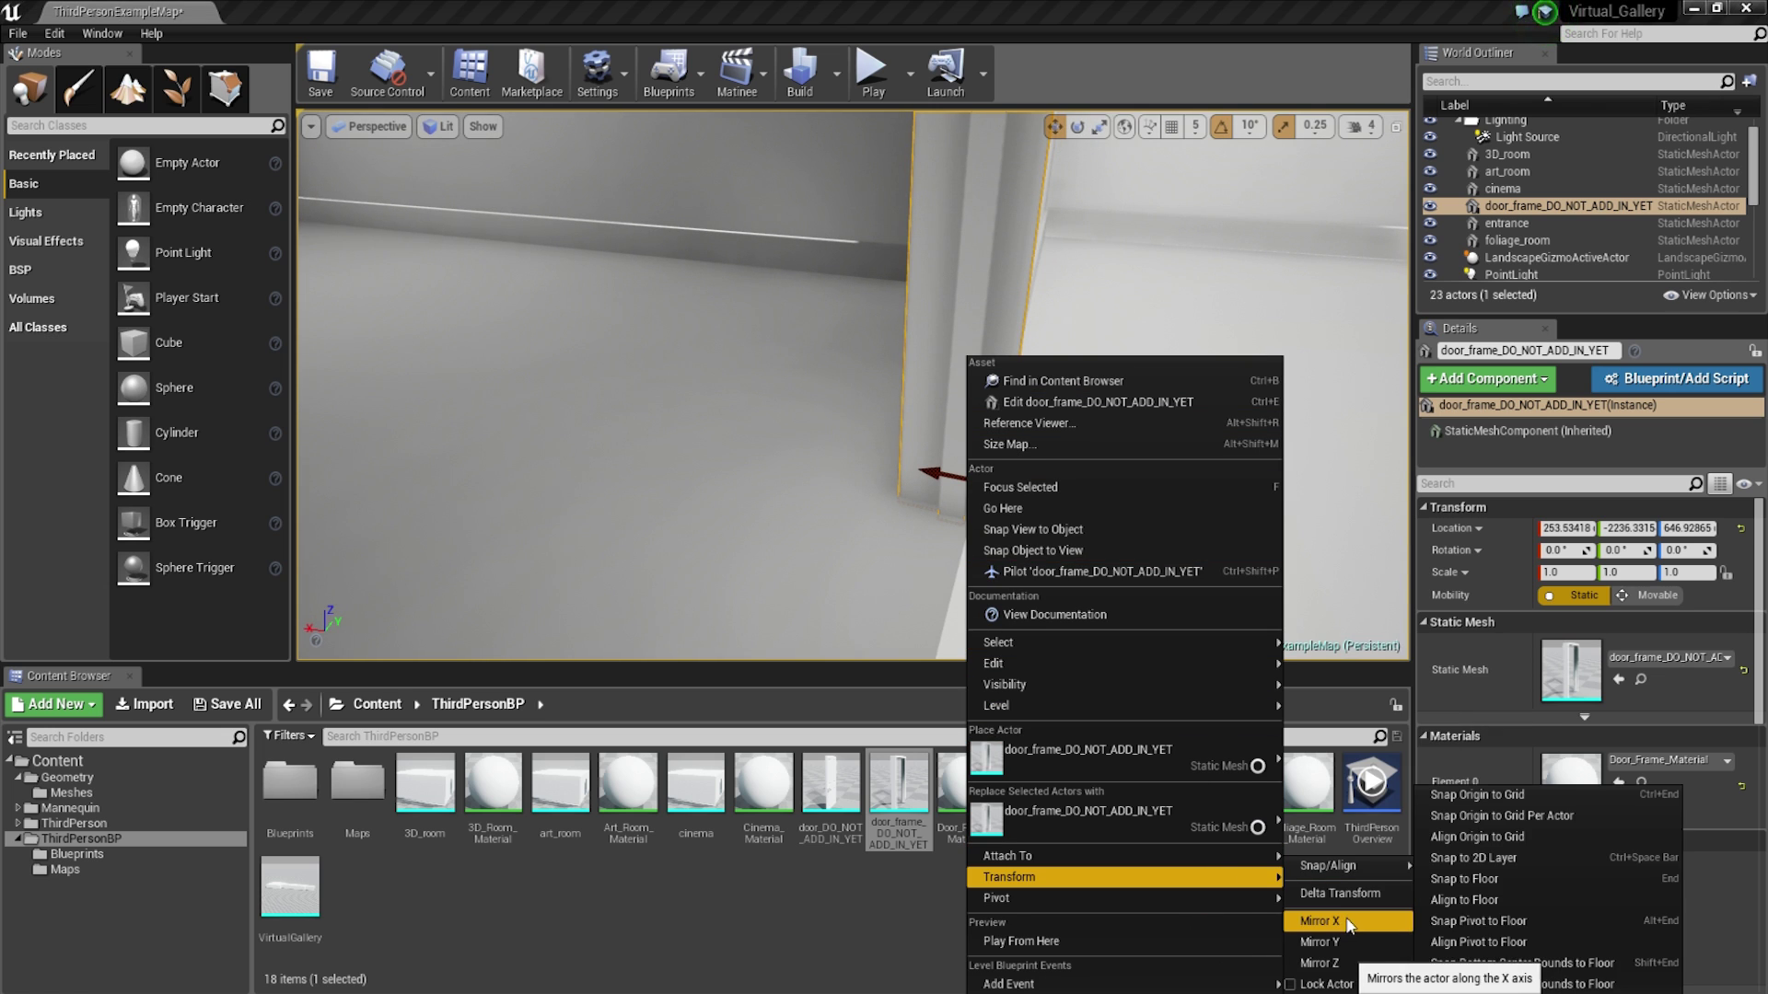
pyautogui.click(1318, 920)
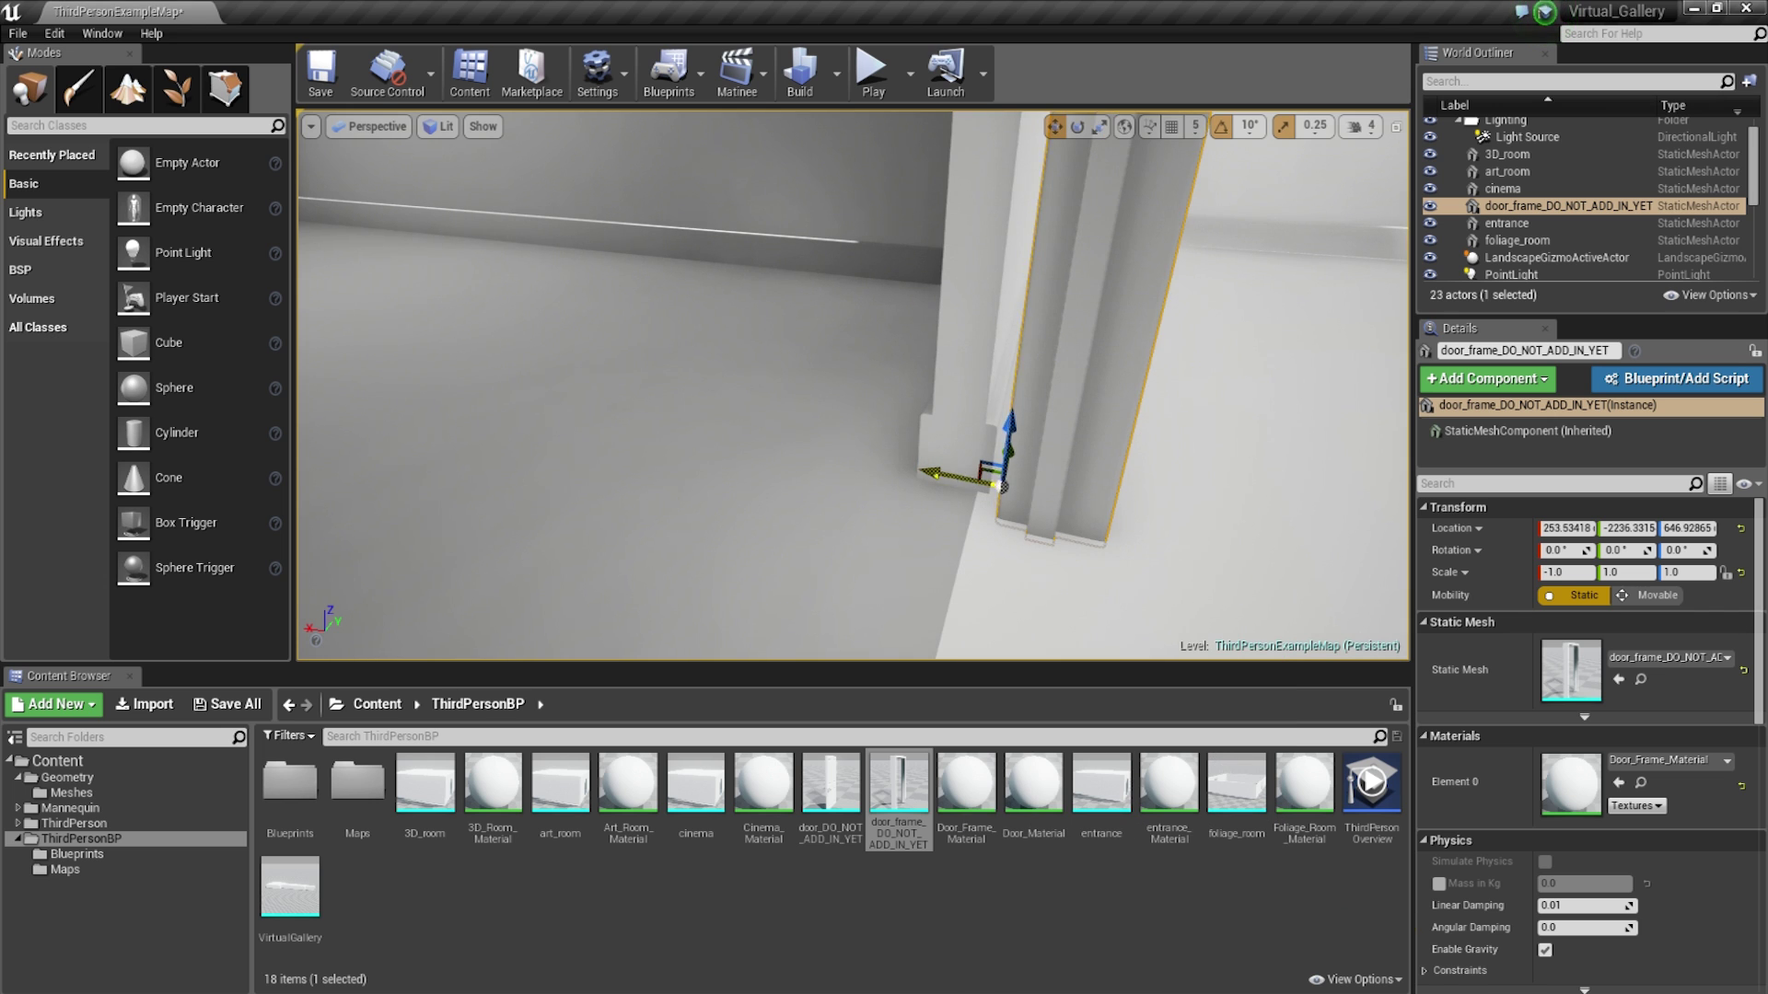
pyautogui.moveTo(958, 467); pyautogui.dragTo(866, 440)
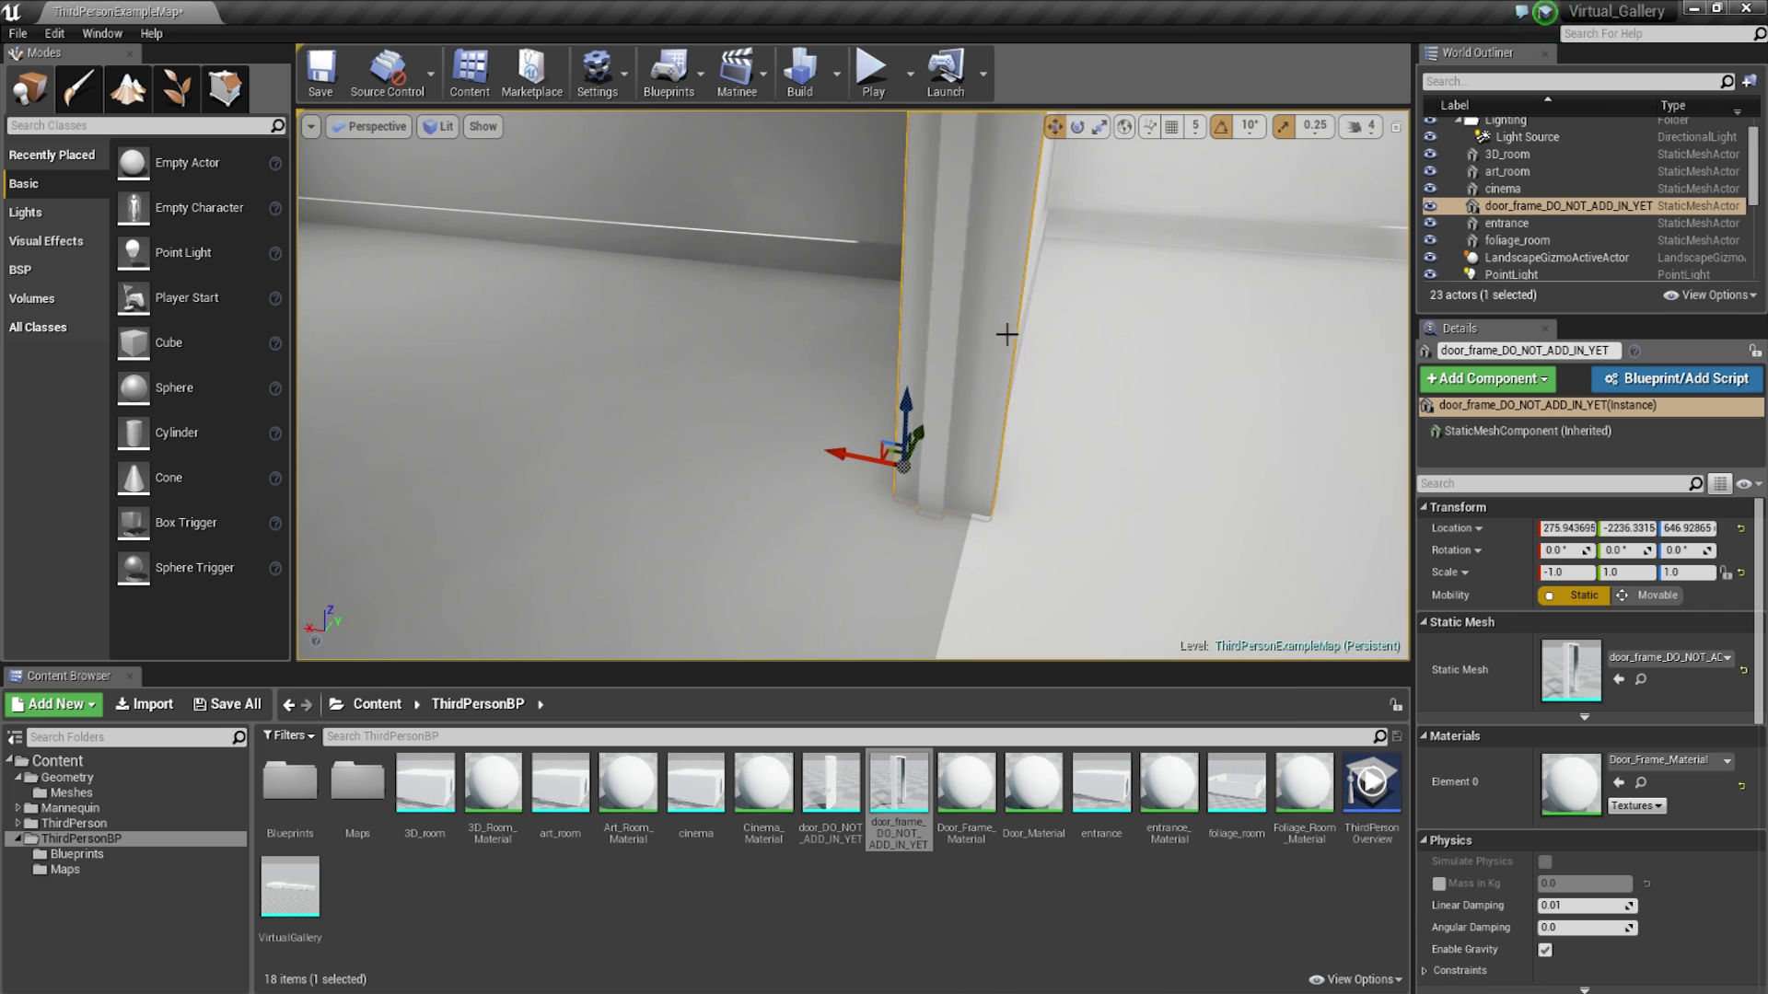
# Fine-tune the door frame's position in the opening to about X 274.4, Y -2233.1, Z 647.5.
pyautogui.press('d')
pyautogui.moveTo(972, 376); pyautogui.dragTo(672, 396, button='right')
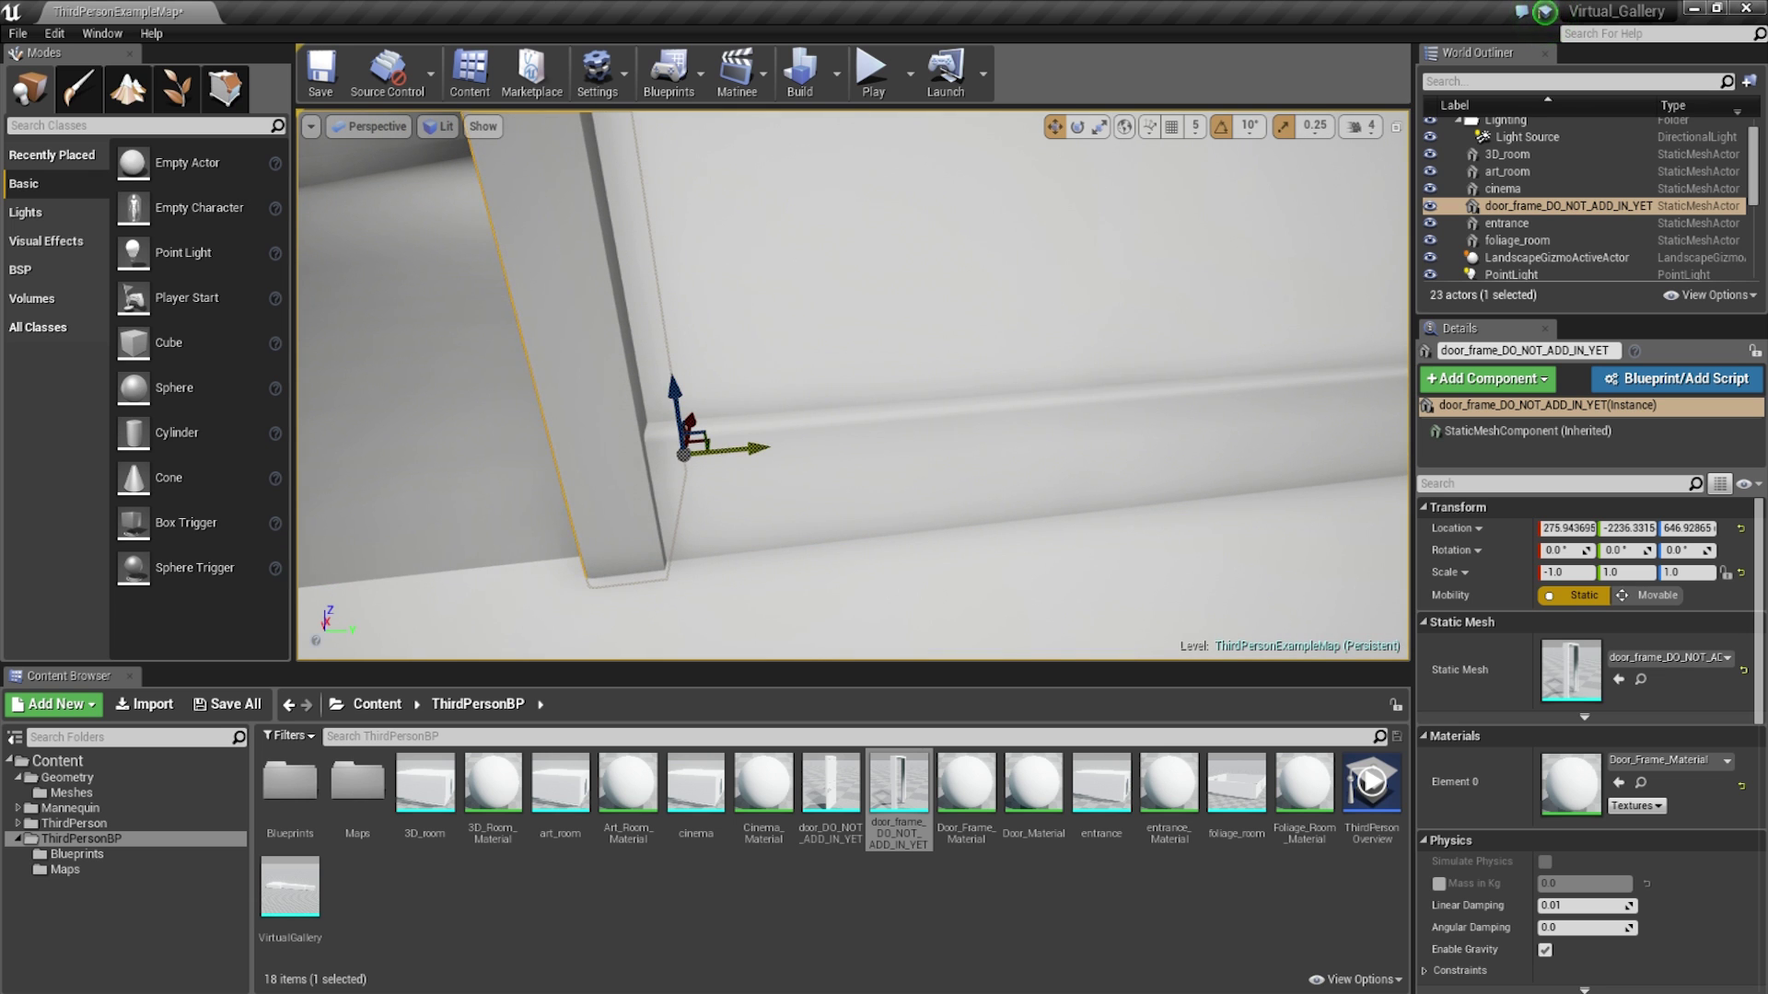
pyautogui.moveTo(729, 450); pyautogui.dragTo(722, 452)
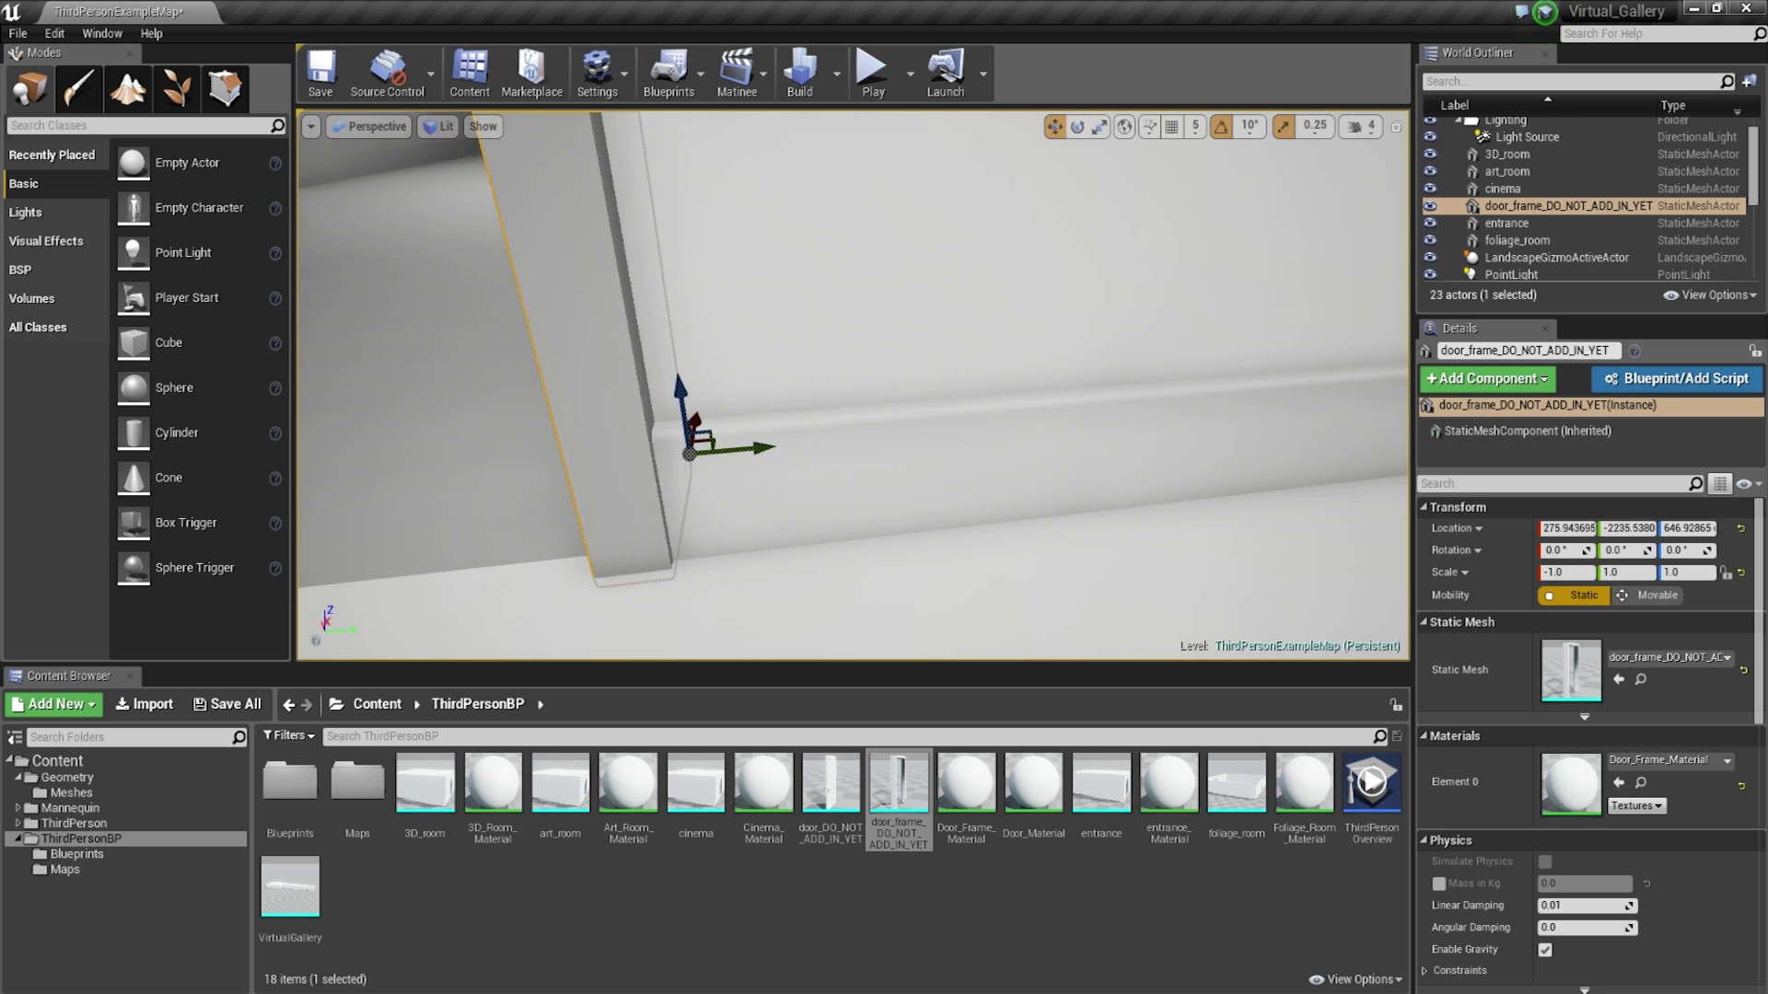
pyautogui.moveTo(876, 493); pyautogui.dragTo(900, 523, button='right')
pyautogui.press('s')
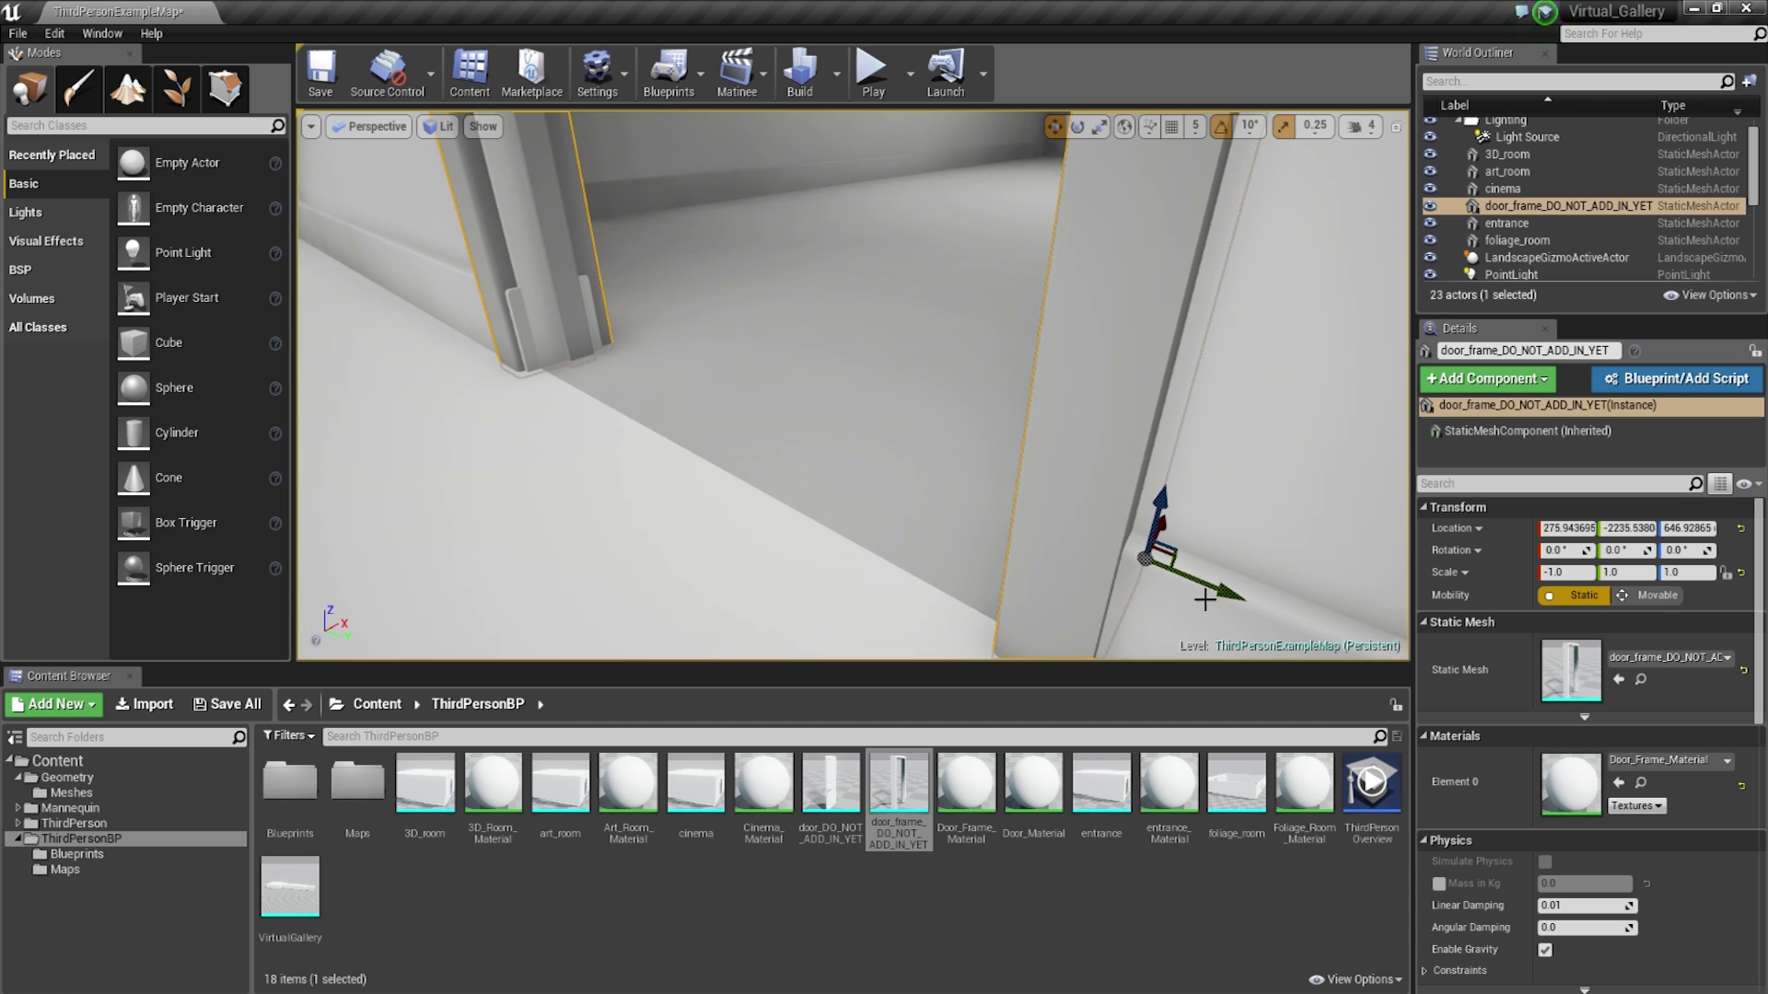
pyautogui.moveTo(1201, 582); pyautogui.dragTo(1220, 592)
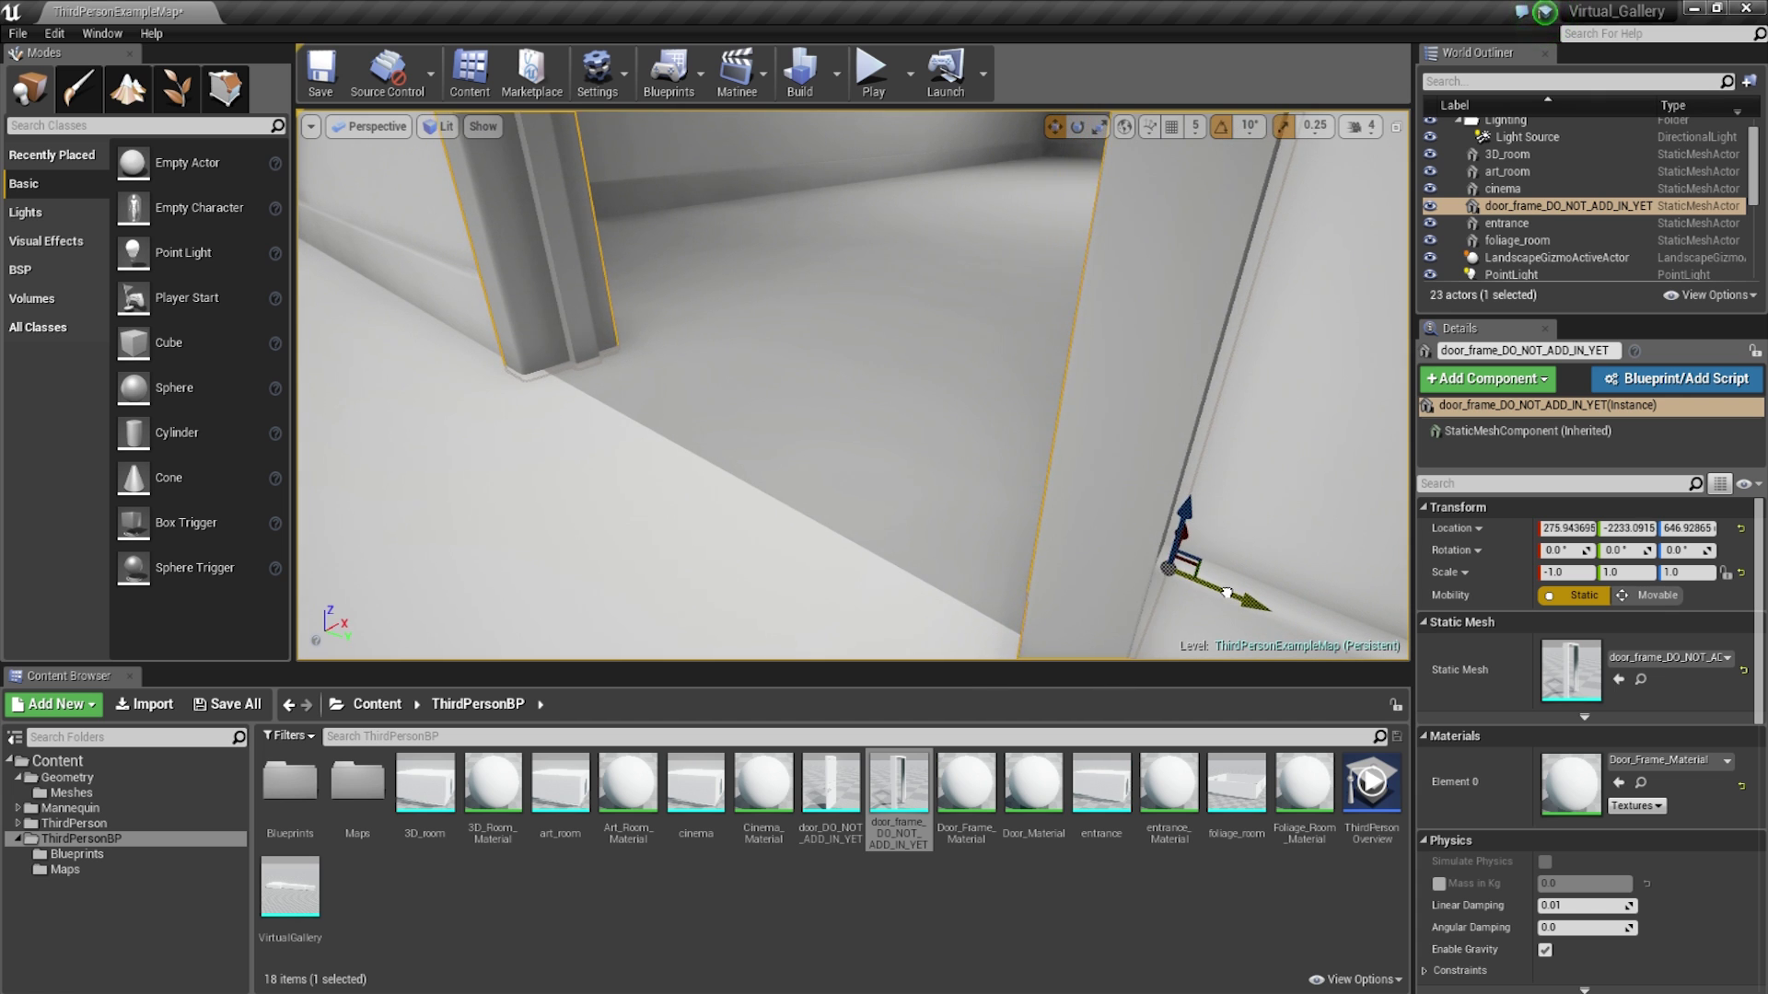
pyautogui.moveTo(981, 532); pyautogui.dragTo(677, 474, button='right')
pyautogui.moveTo(723, 539); pyautogui.dragTo(816, 561, button='right')
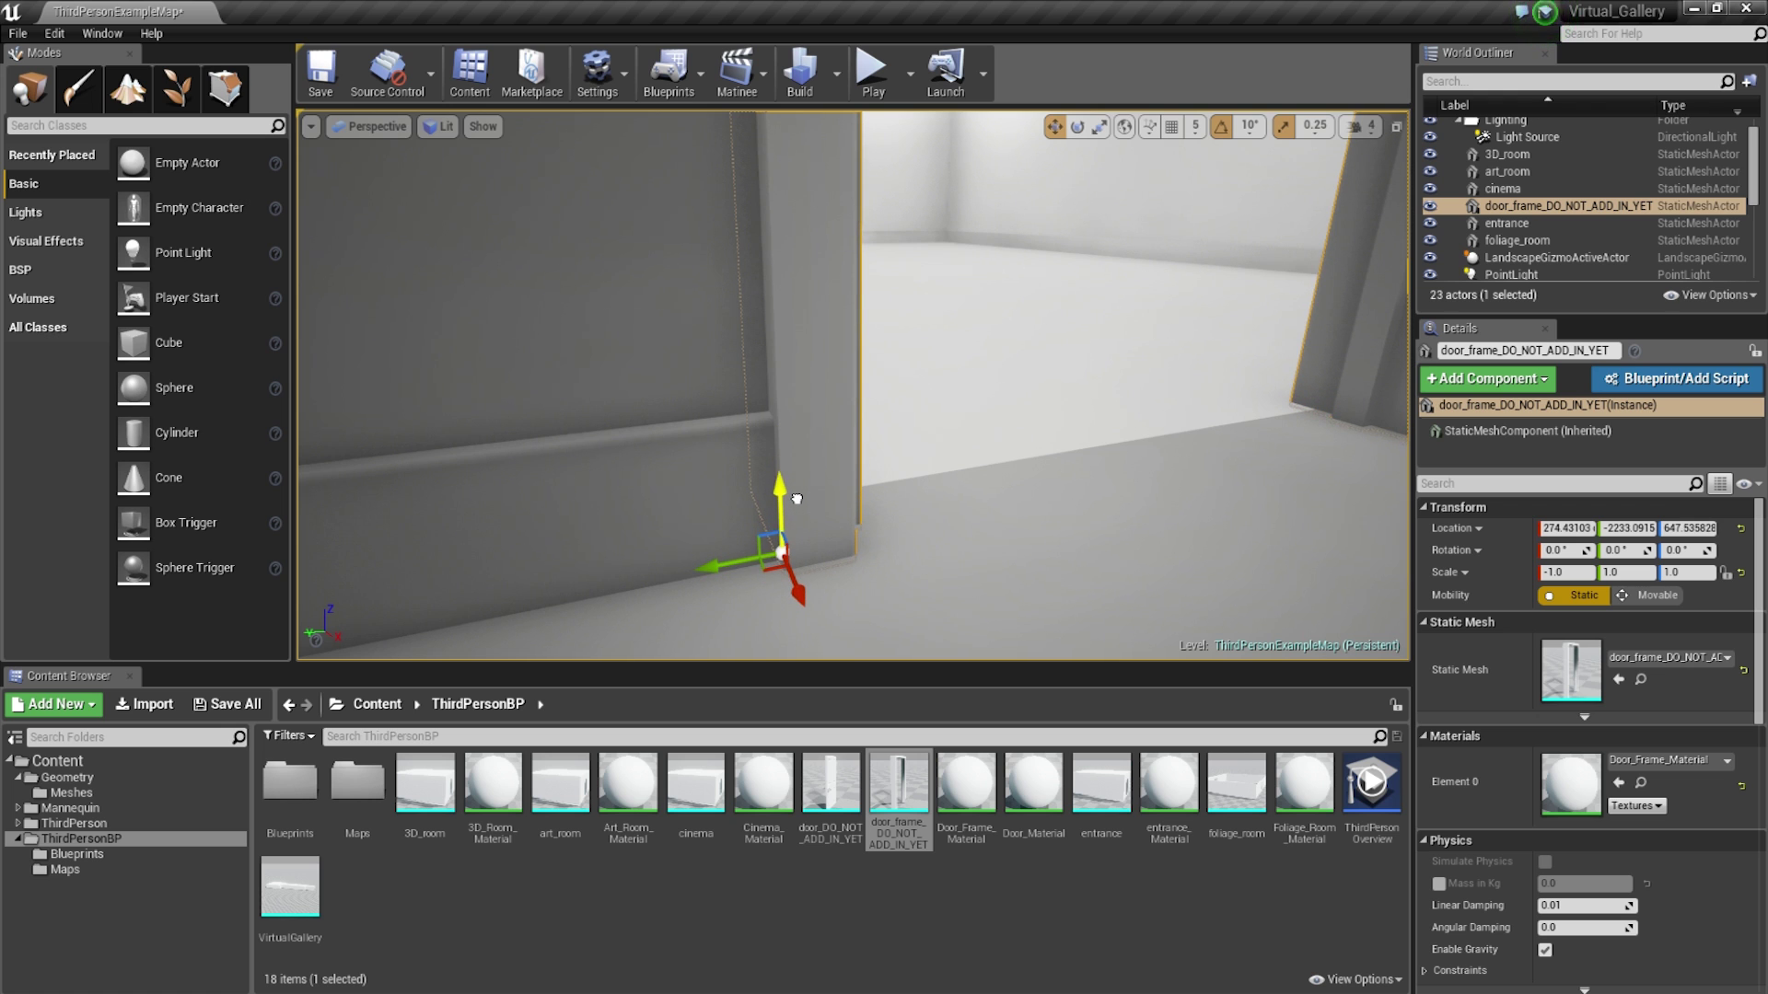
pyautogui.moveTo(815, 560); pyautogui.dragTo(816, 560, button='right')
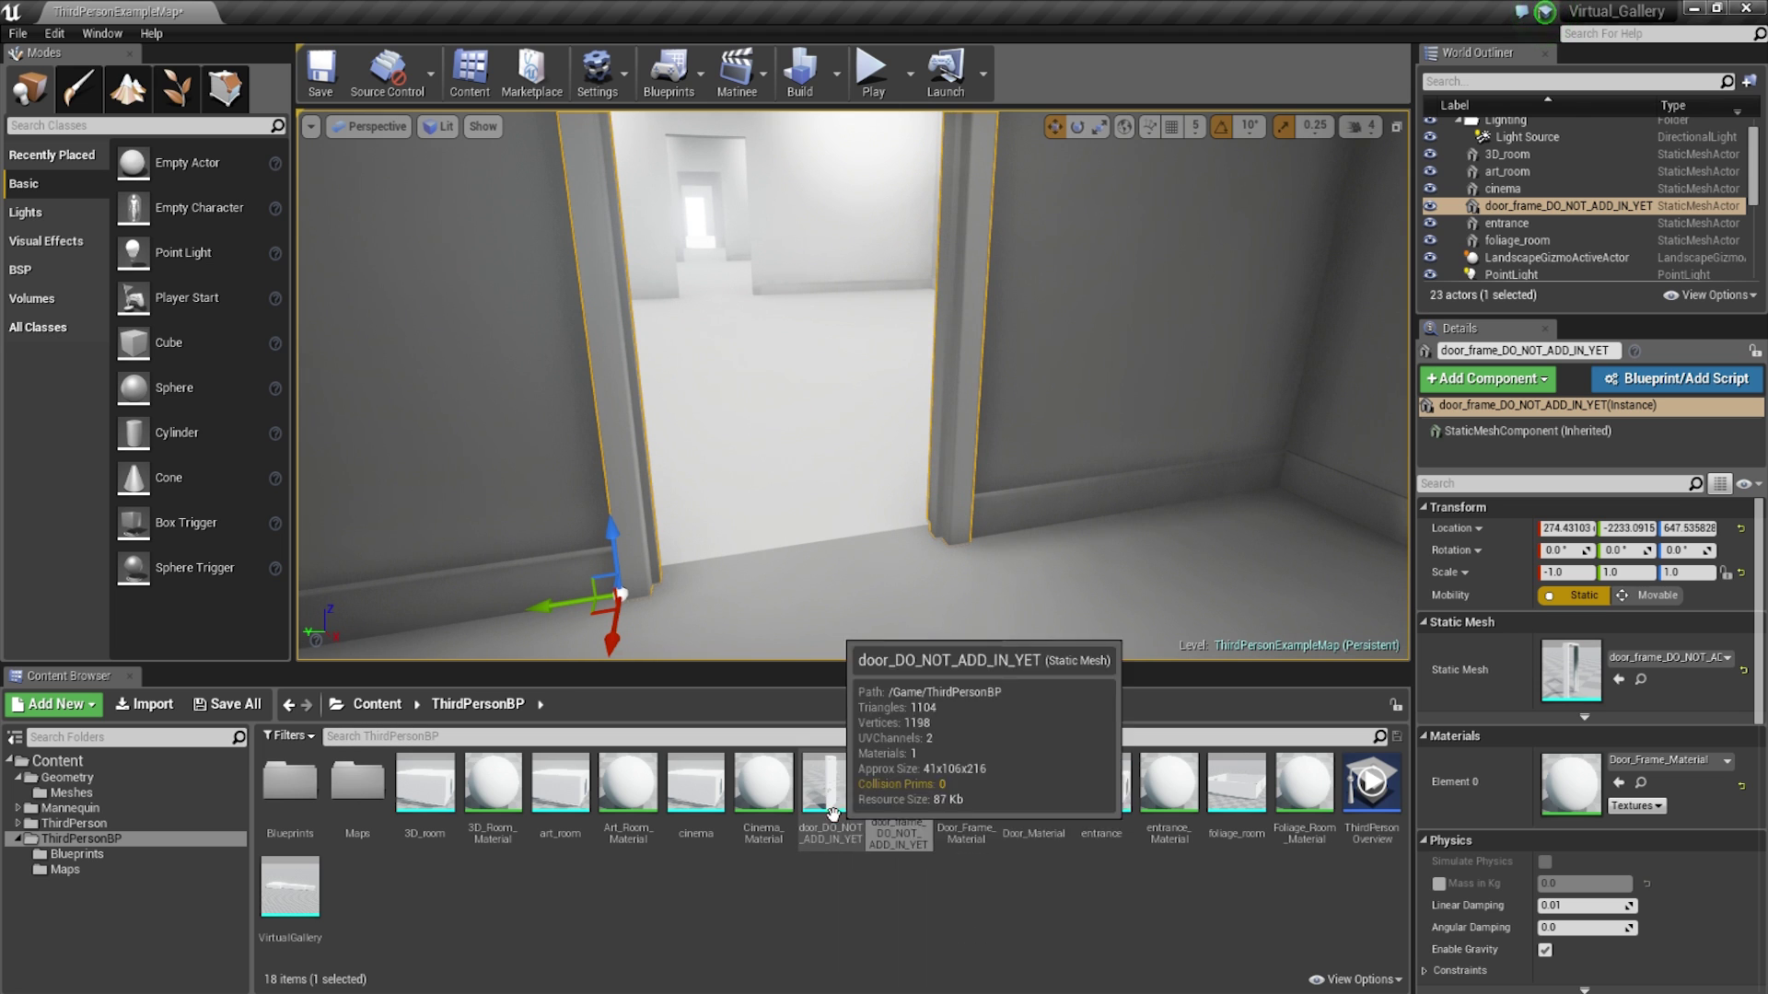
# Place the door_DO_NOT_ADD_IN_YET mesh inside the door frame at about X 261.9, Y -2347.1, Z 645.3.
pyautogui.moveTo(836, 798); pyautogui.dragTo(824, 576)
pyautogui.moveTo(825, 576); pyautogui.dragTo(825, 576, button='right')
pyautogui.moveTo(806, 617); pyautogui.dragTo(788, 618)
pyautogui.moveTo(872, 619); pyautogui.dragTo(844, 612, button='right')
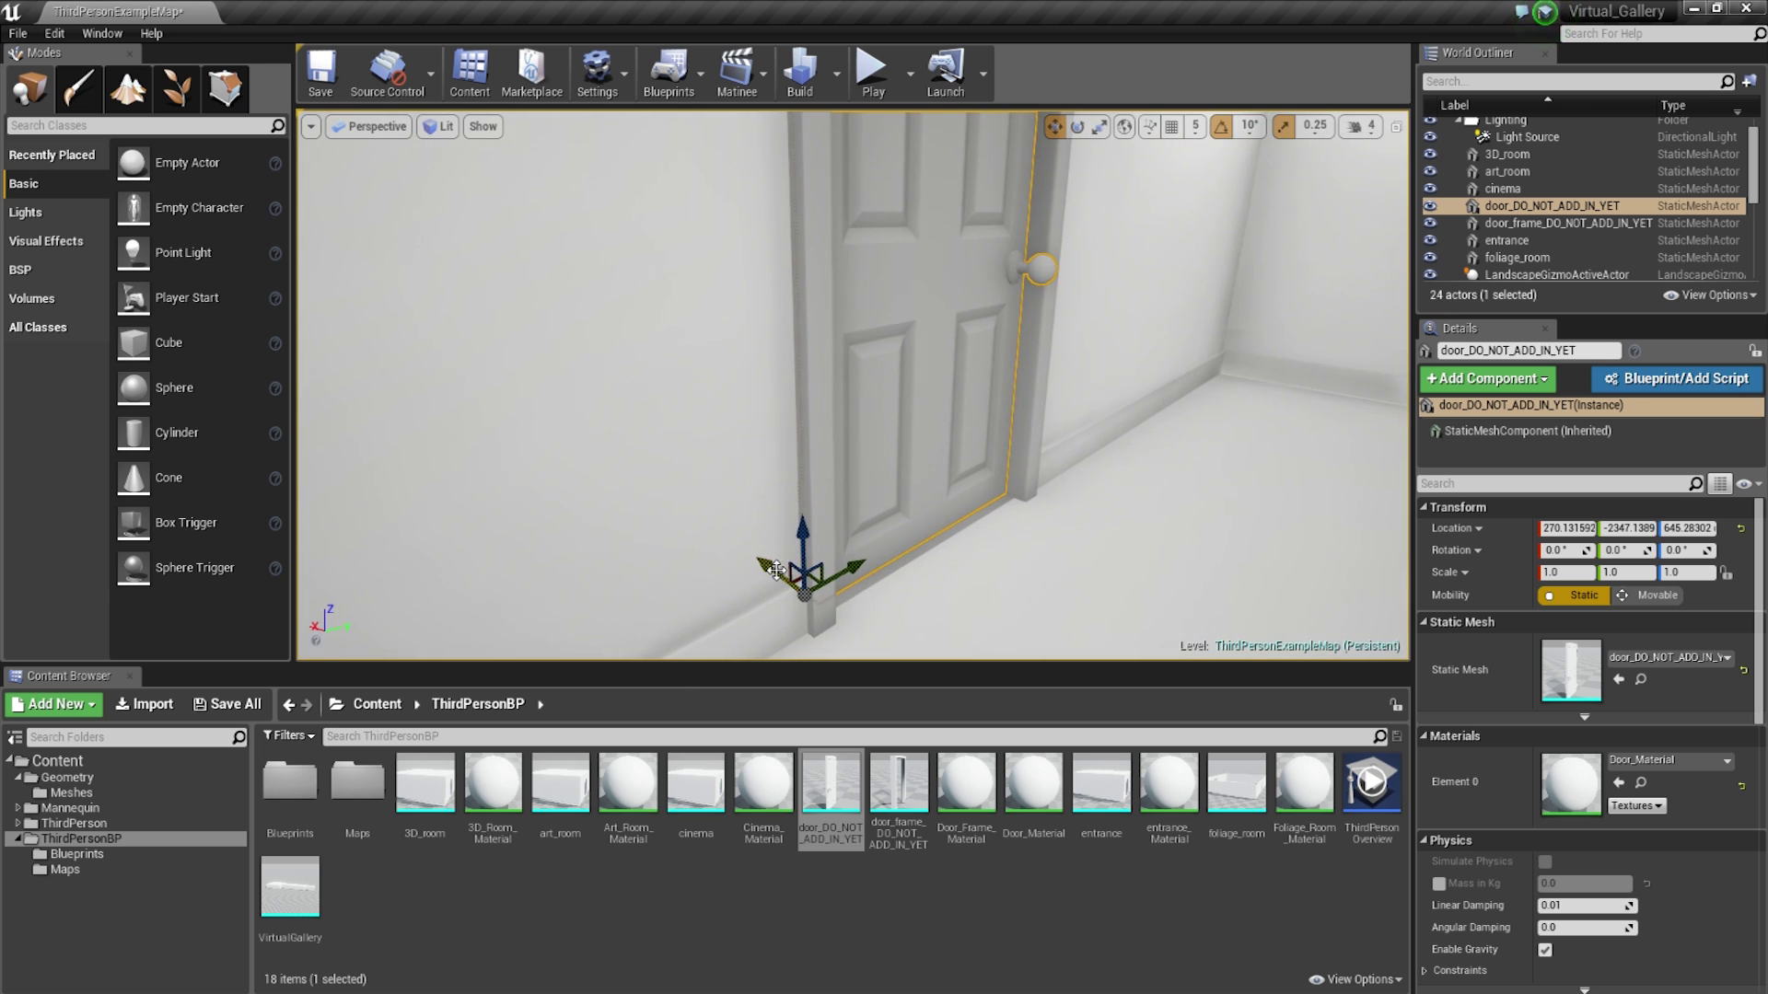
pyautogui.moveTo(787, 576); pyautogui.dragTo(795, 582)
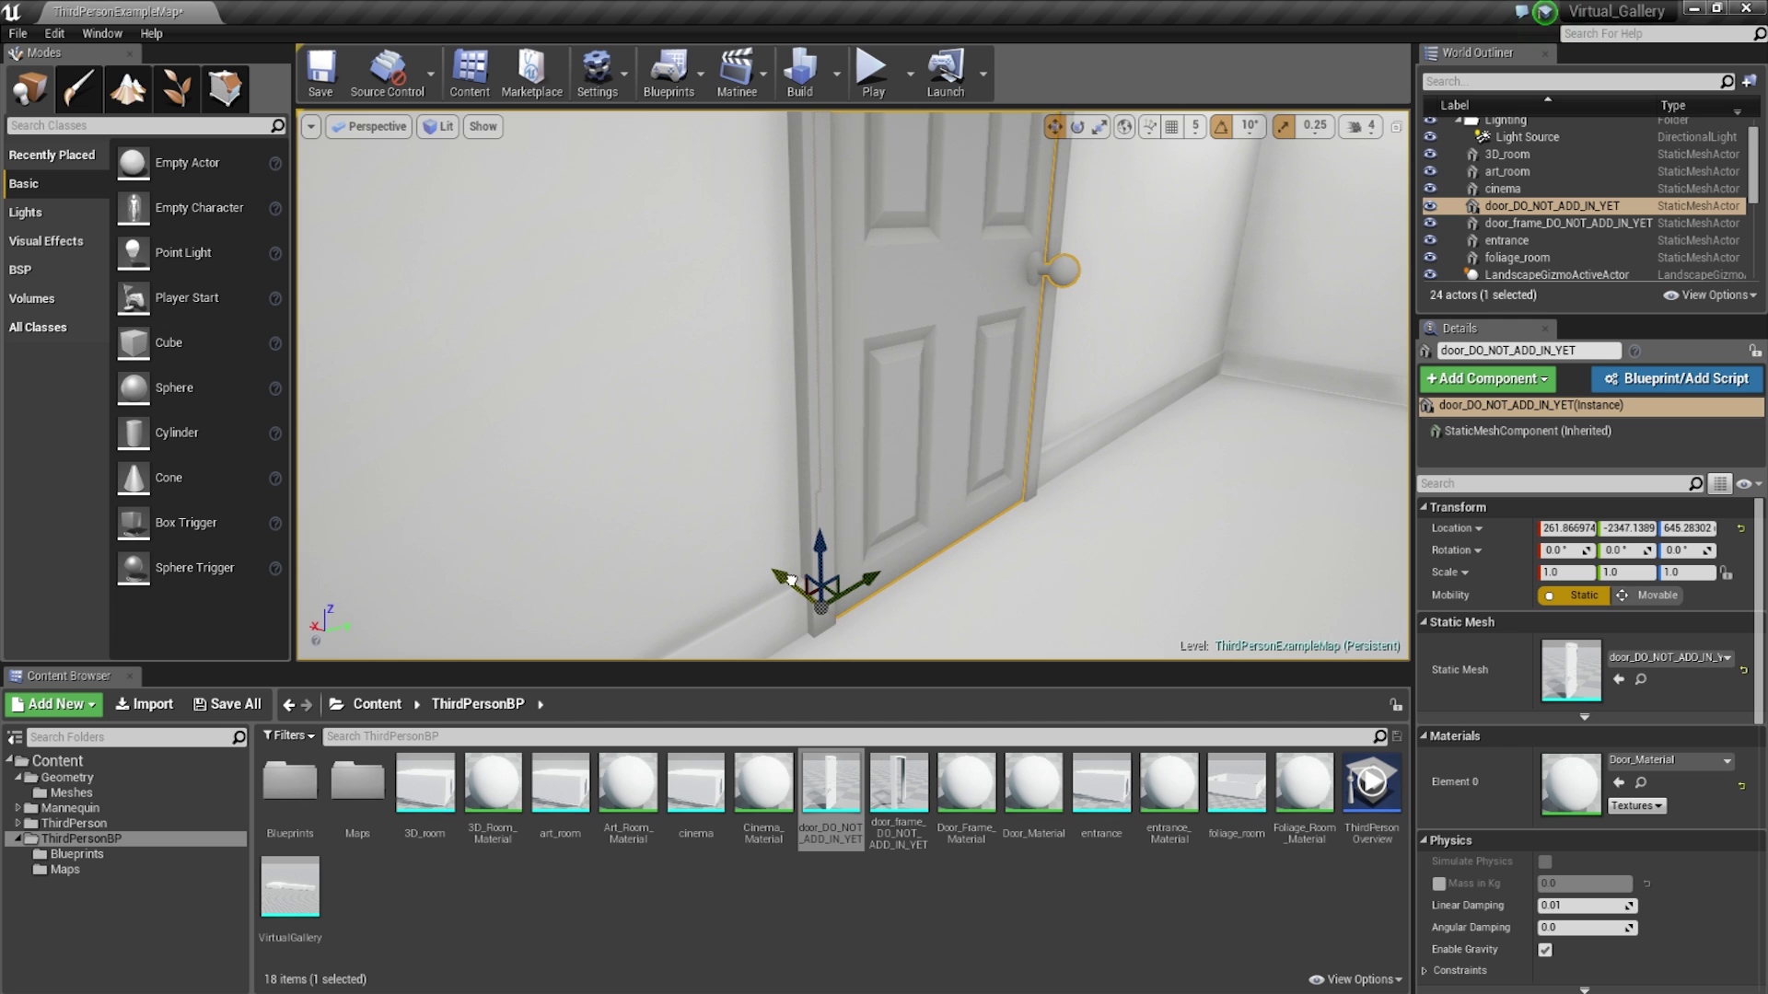
pyautogui.moveTo(802, 582)
pyautogui.mouseDown(button='right')
pyautogui.moveTo(644, 578)
pyautogui.moveTo(655, 441)
pyautogui.moveTo(652, 636)
pyautogui.moveTo(792, 580)
pyautogui.mouseUp(button='right')
pyautogui.moveTo(984, 457); pyautogui.dragTo(985, 458, button='right')
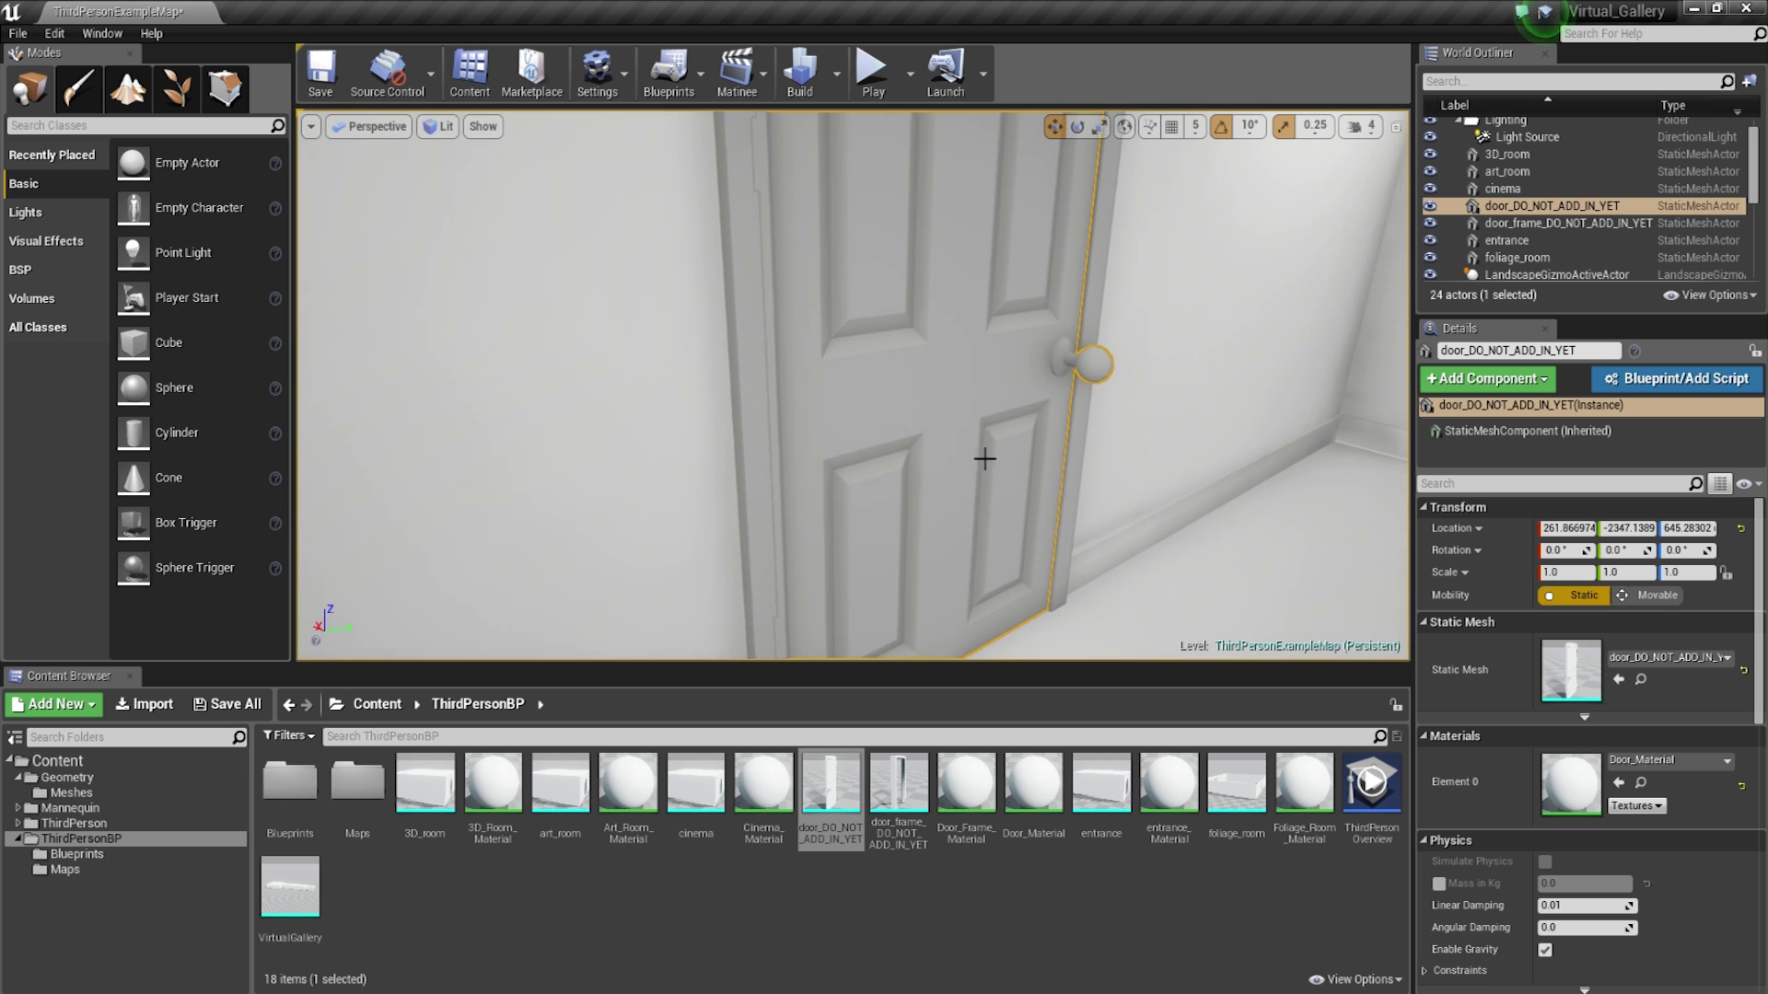
# Mirror the door along the X axis and shift it within the frame to about X 253.9.
pyautogui.rightClick(866, 373)
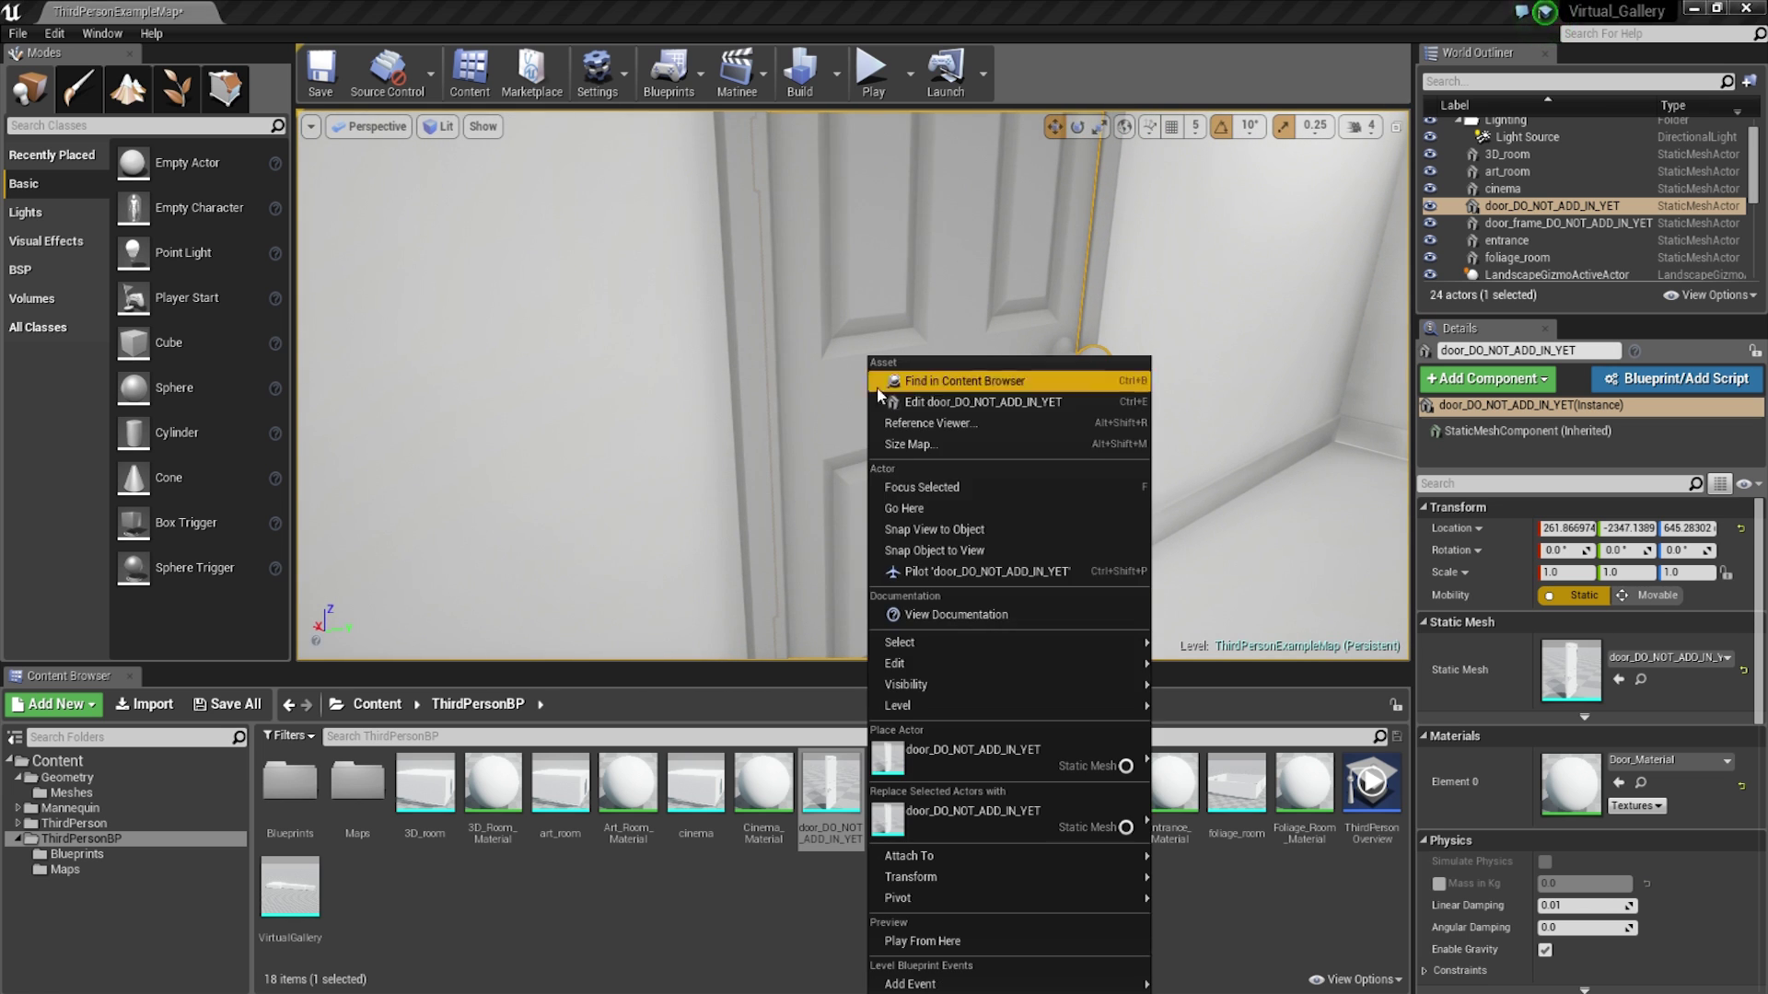
pyautogui.moveTo(1106, 866)
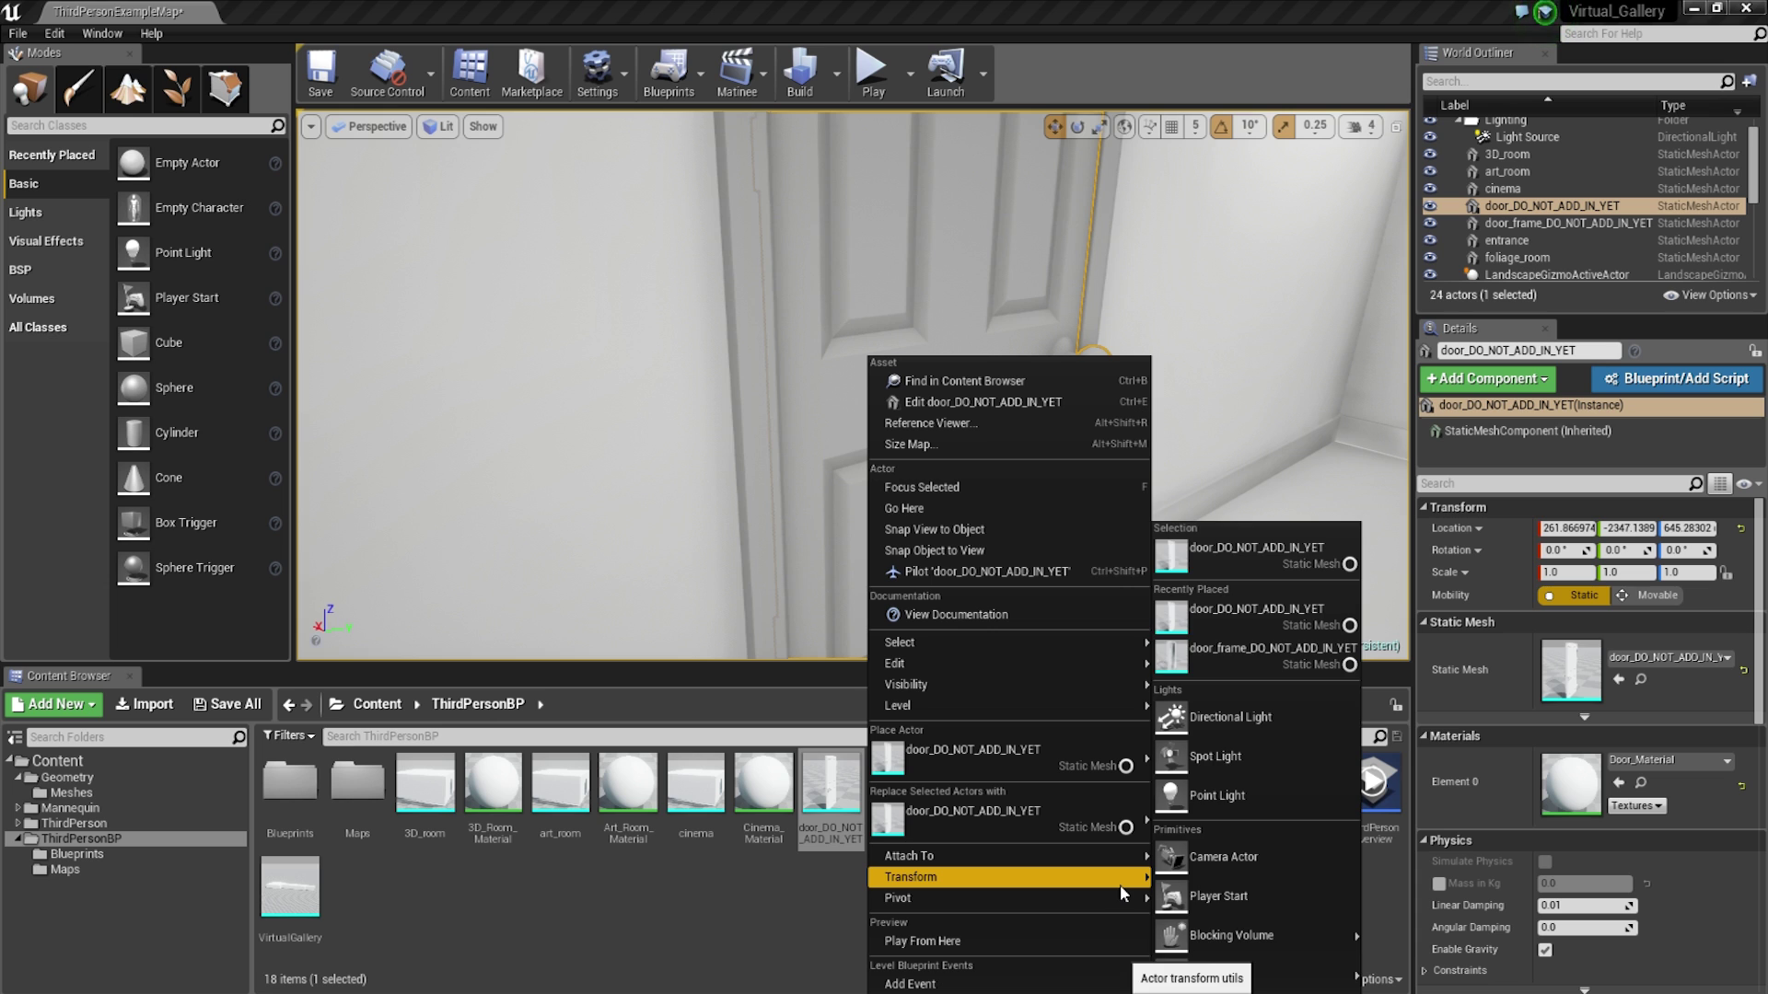
pyautogui.click(1238, 928)
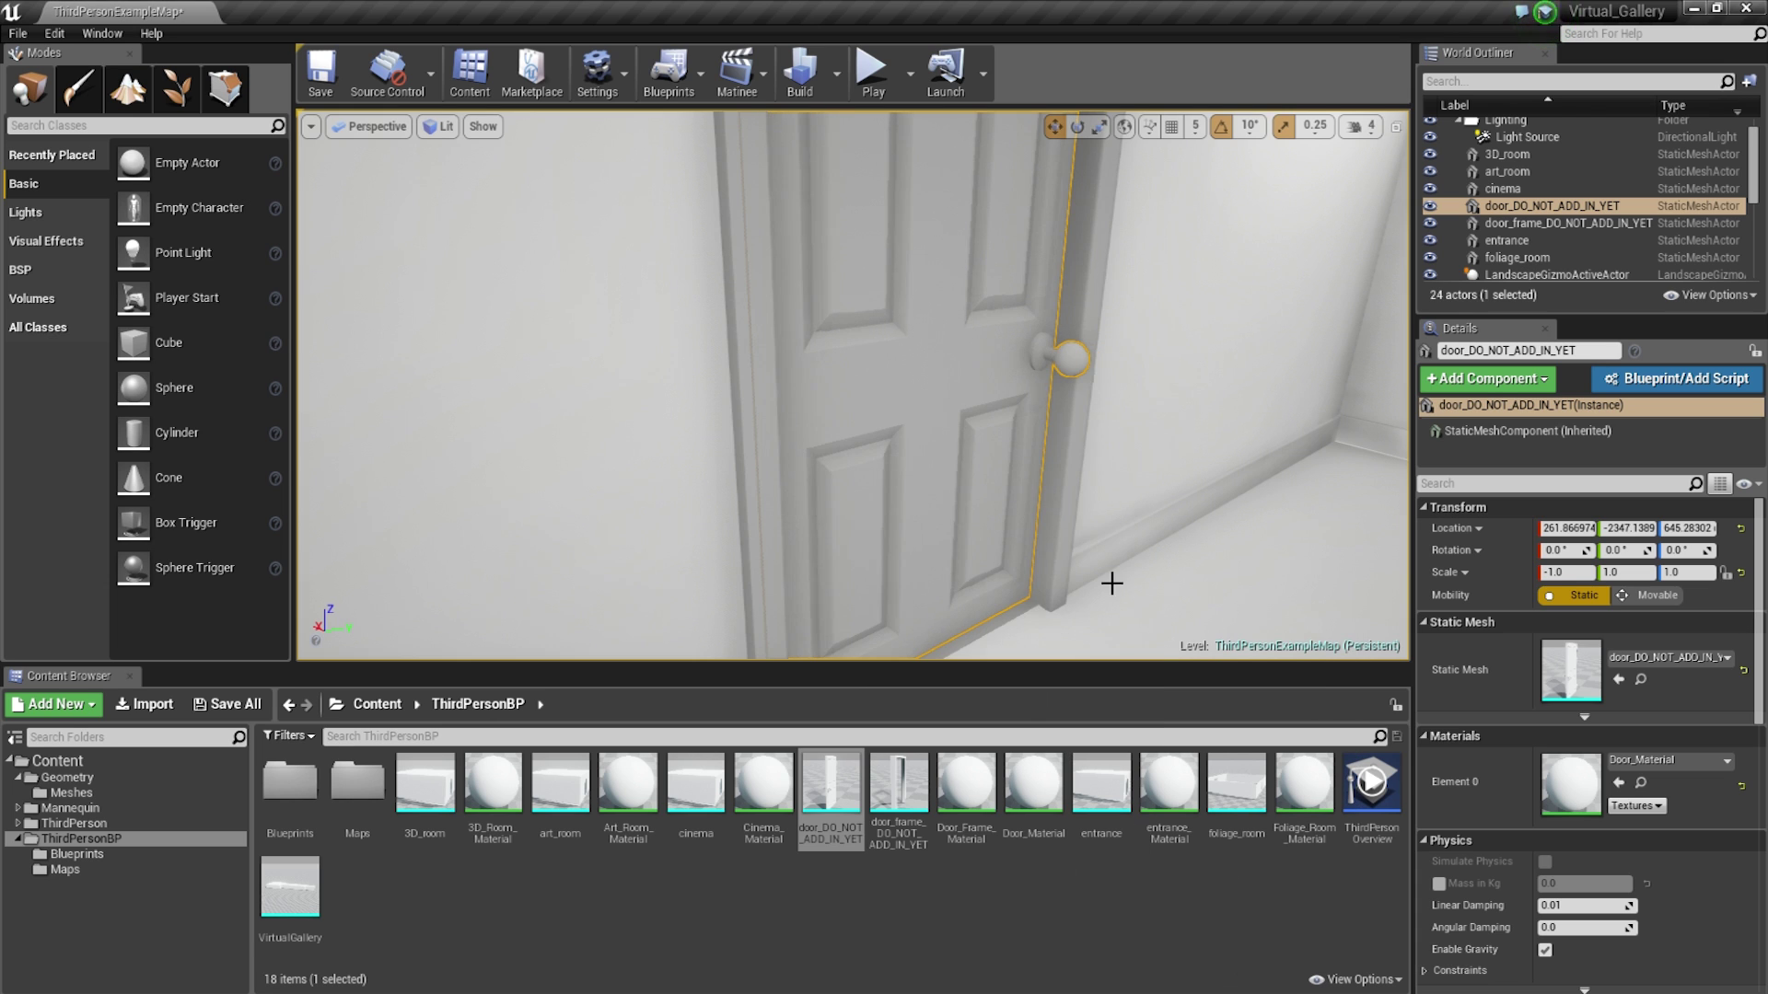
pyautogui.moveTo(967, 461); pyautogui.dragTo(936, 493, button='right')
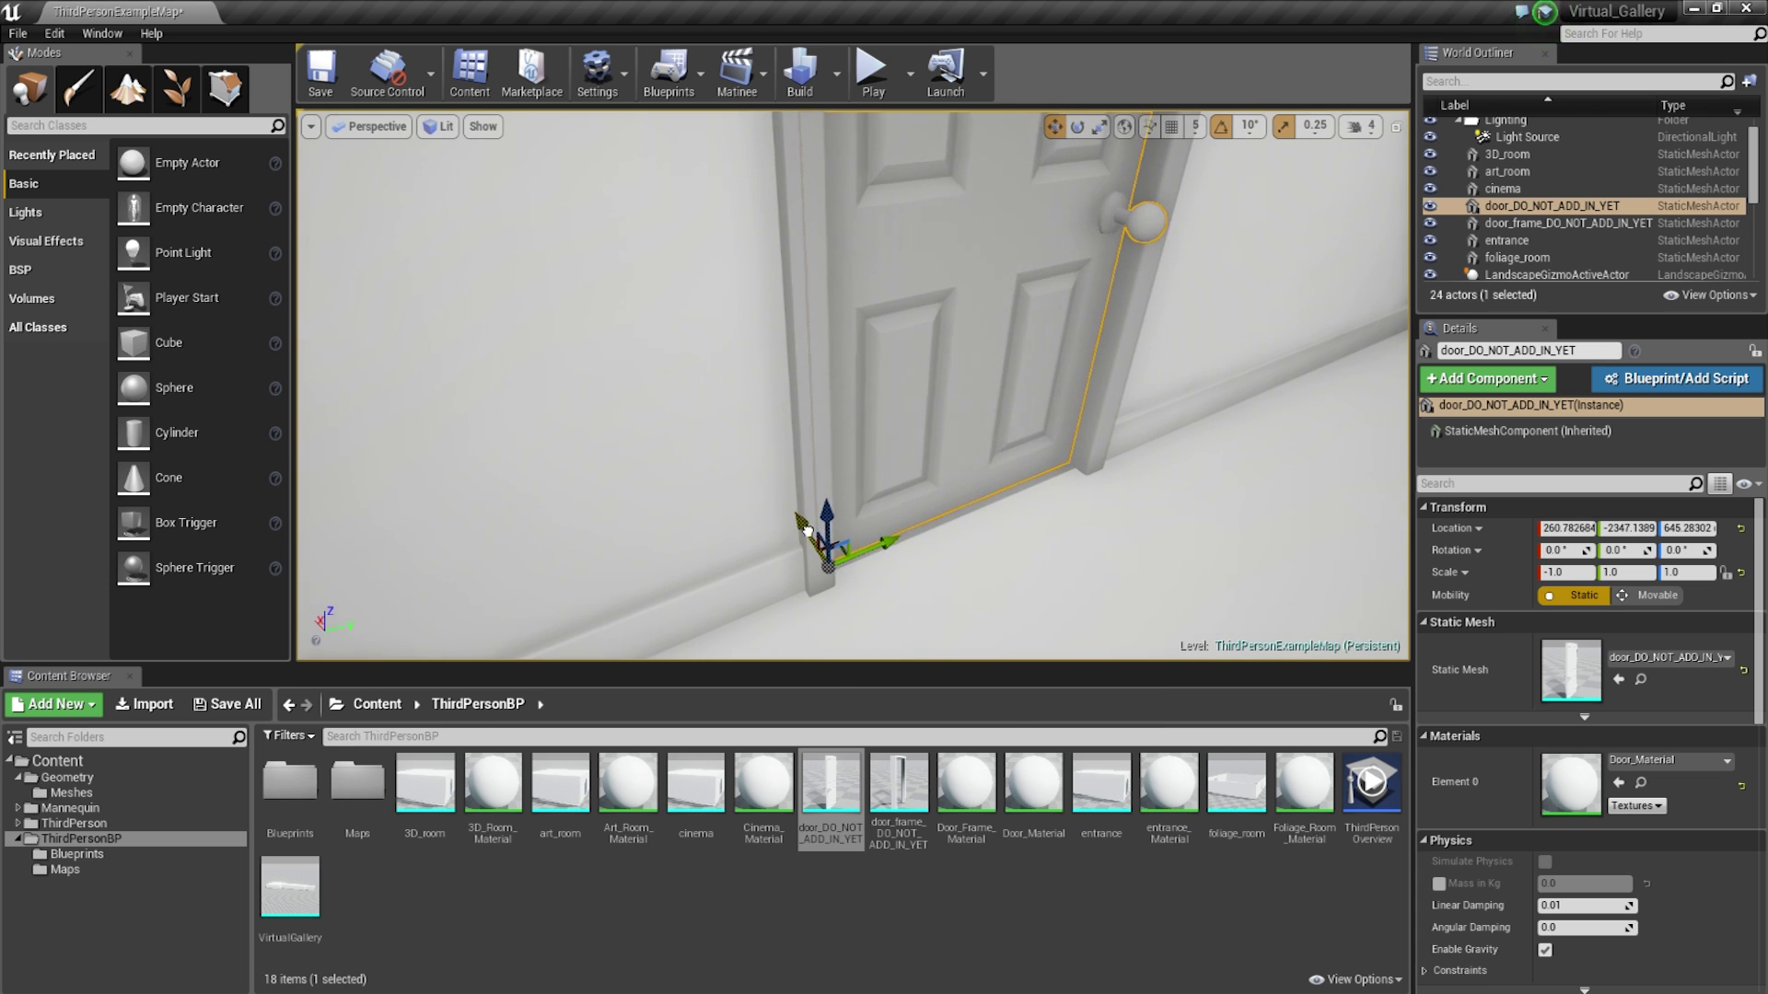
pyautogui.moveTo(806, 531); pyautogui.dragTo(822, 543)
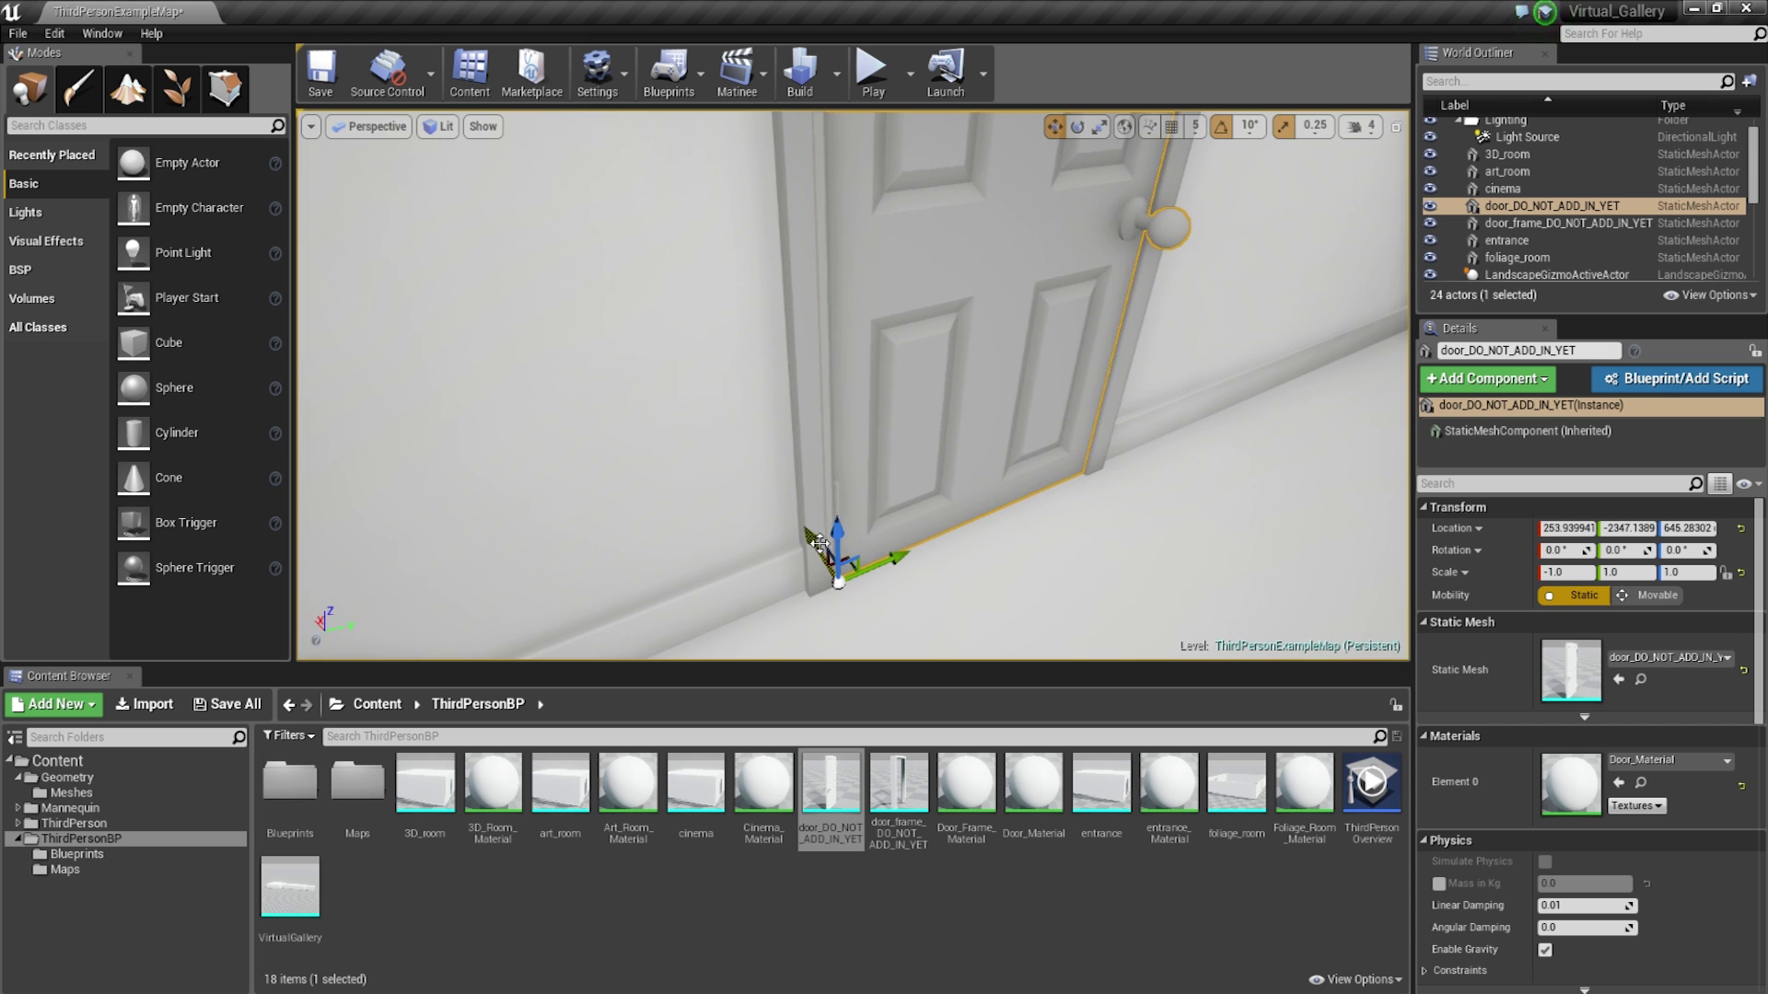
# Fine-tune the door's depth against the frame's inner edge to about X 255.06.
pyautogui.moveTo(825, 545); pyautogui.dragTo(782, 414, button='right')
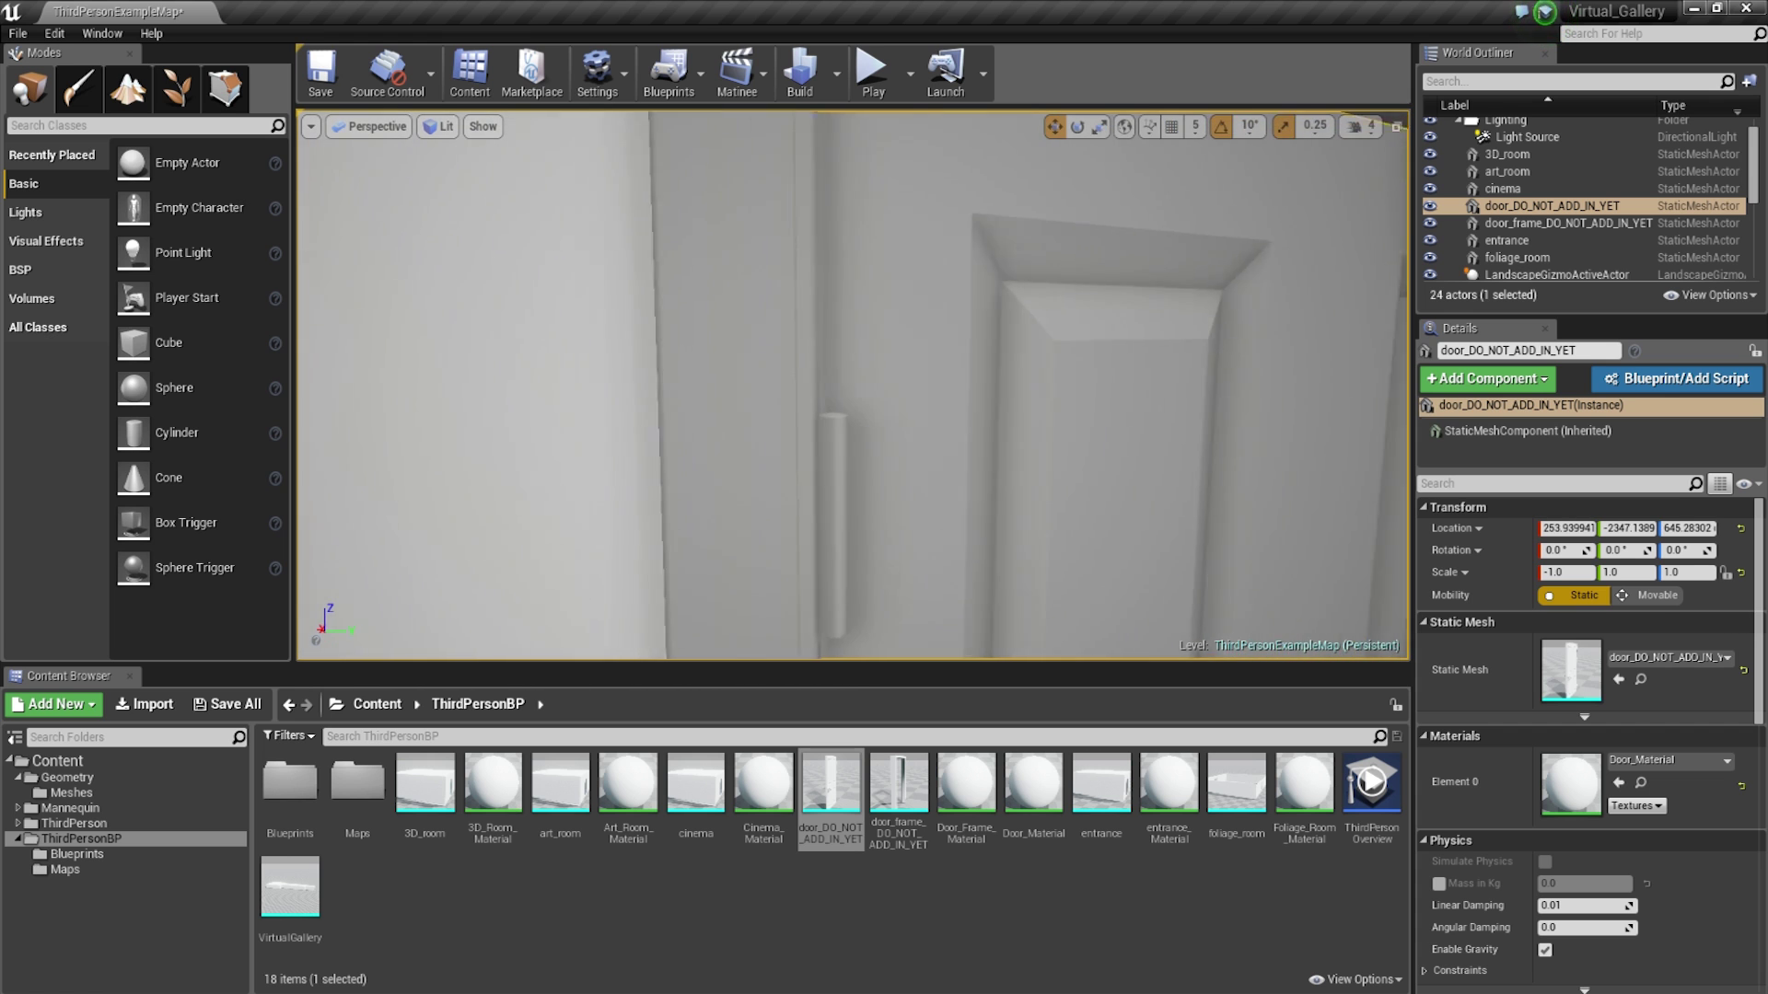
pyautogui.moveTo(852, 385); pyautogui.dragTo(967, 393, button='right')
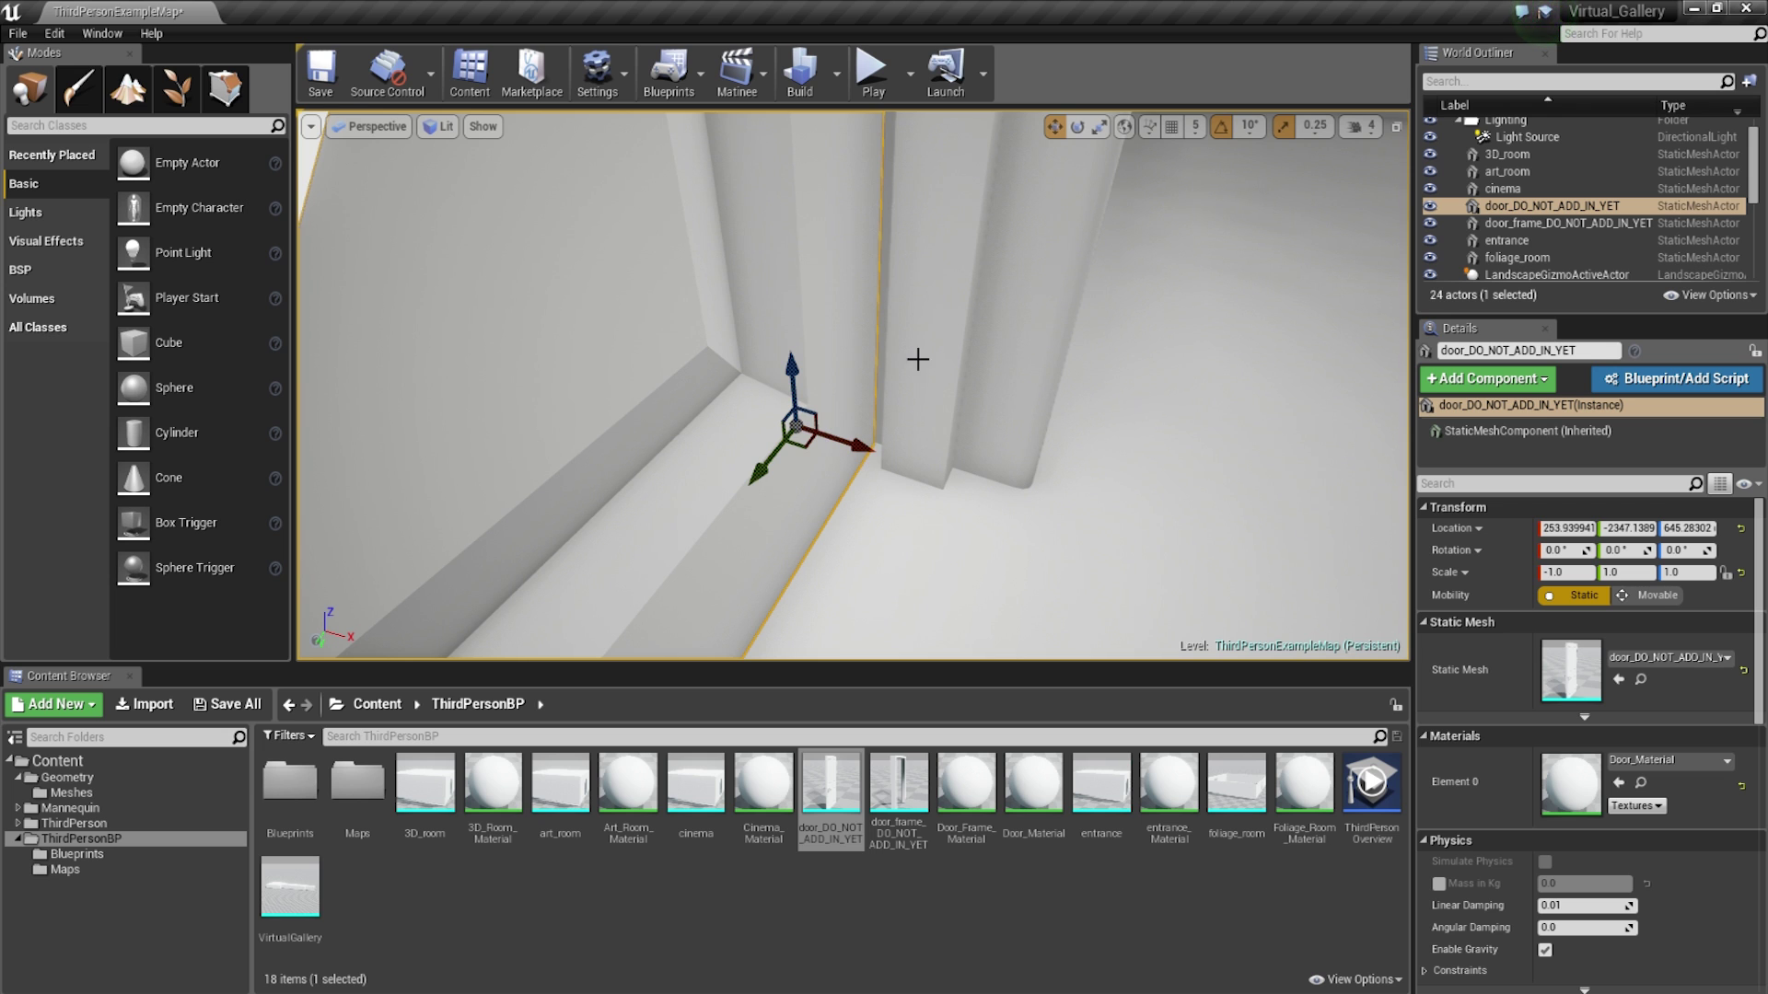
pyautogui.moveTo(858, 448)
pyautogui.mouseDown()
pyautogui.moveTo(834, 439)
pyautogui.moveTo(873, 447)
pyautogui.mouseUp()
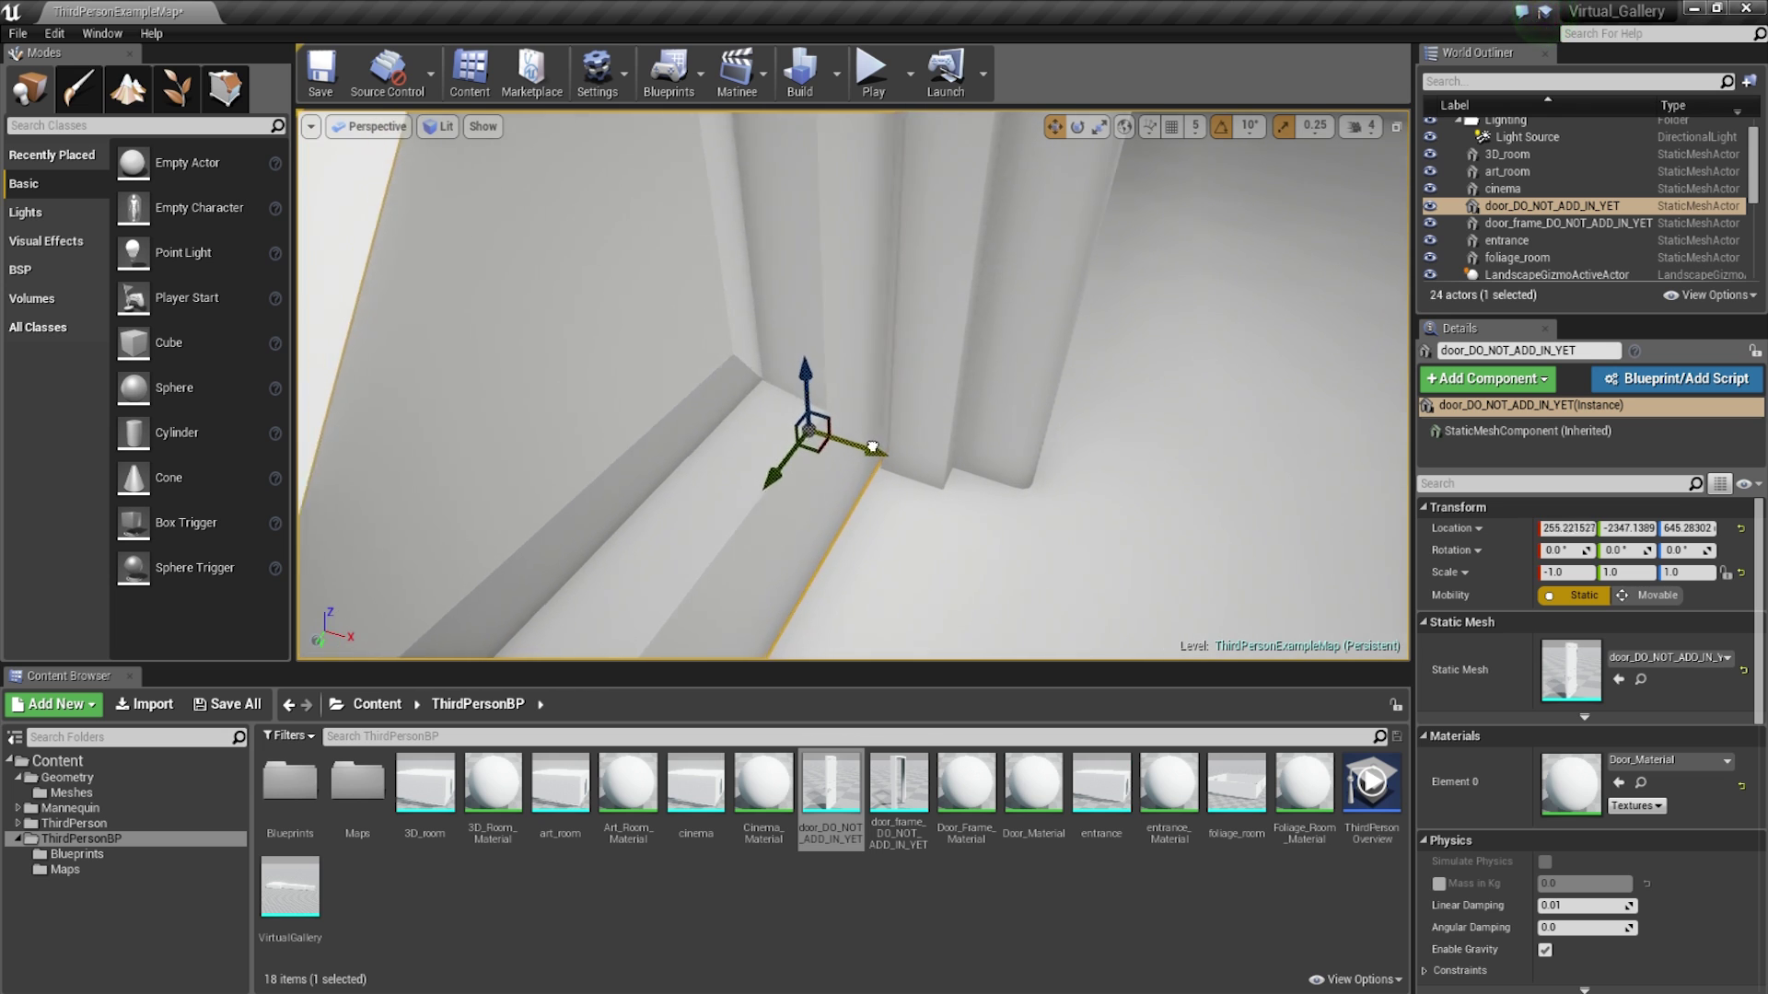
pyautogui.moveTo(873, 447)
pyautogui.mouseDown(button='right')
pyautogui.moveTo(875, 516)
pyautogui.moveTo(890, 423)
pyautogui.moveTo(911, 440)
pyautogui.moveTo(893, 465)
pyautogui.moveTo(889, 449)
pyautogui.mouseUp(button='right')
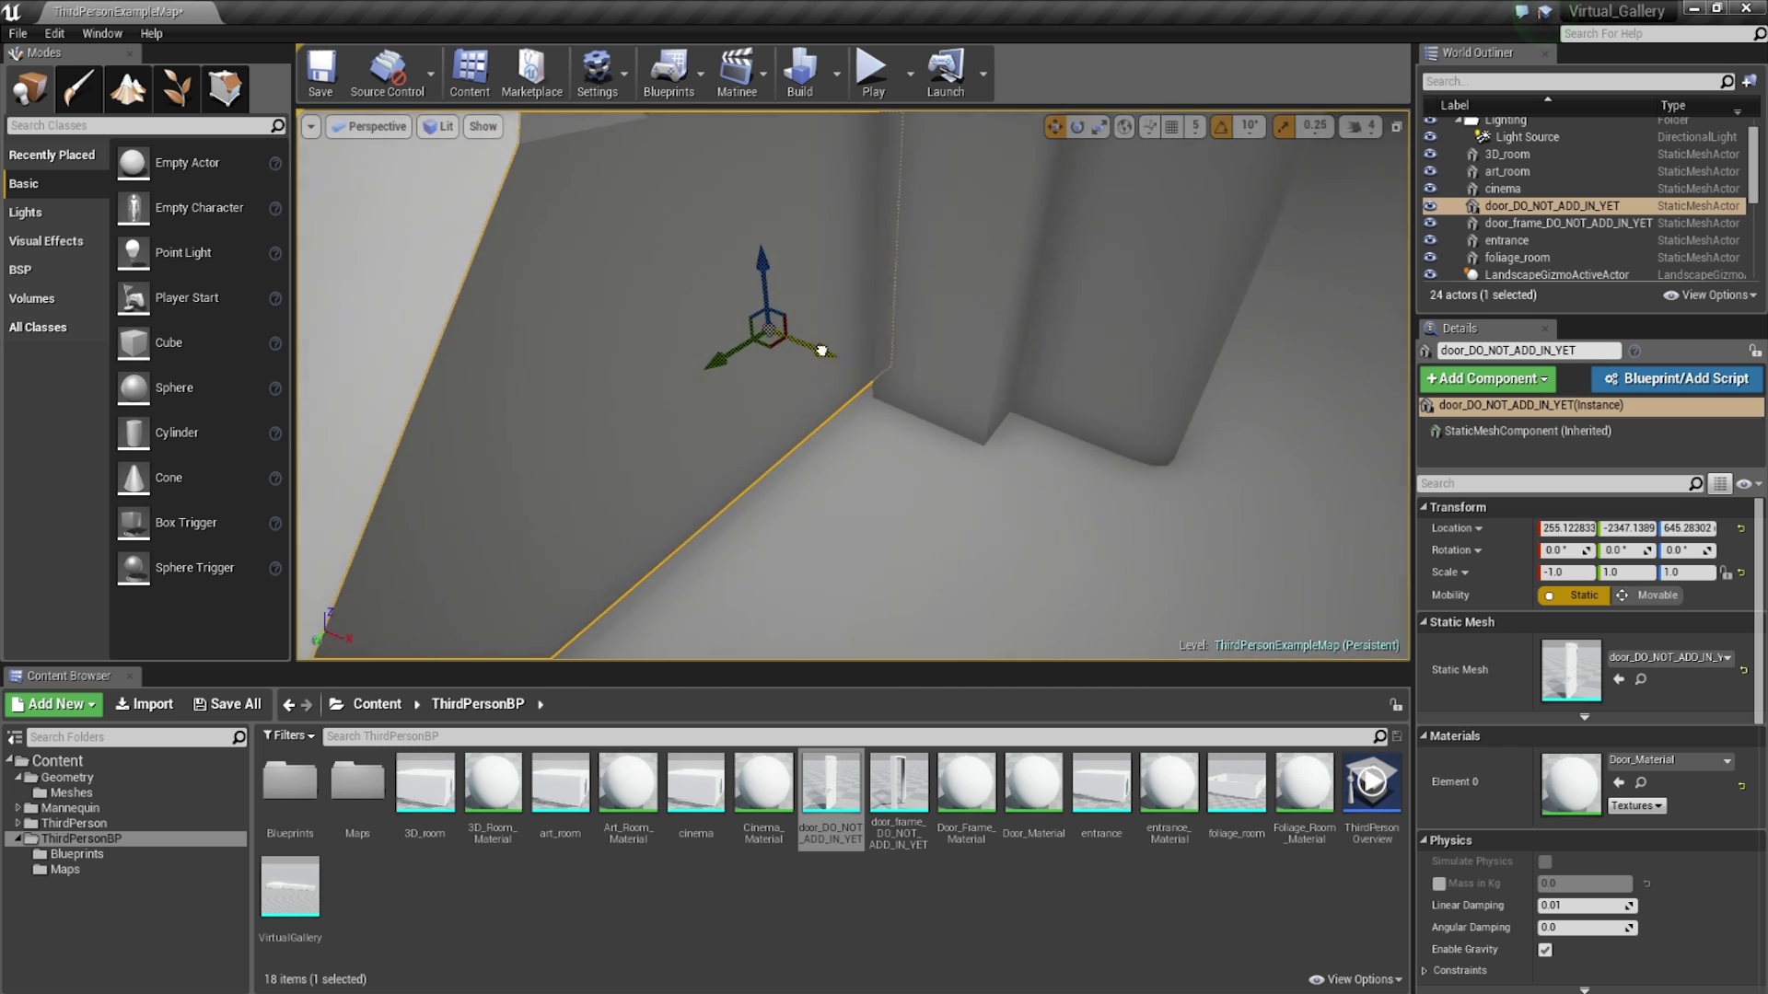
pyautogui.moveTo(822, 351); pyautogui.dragTo(826, 355)
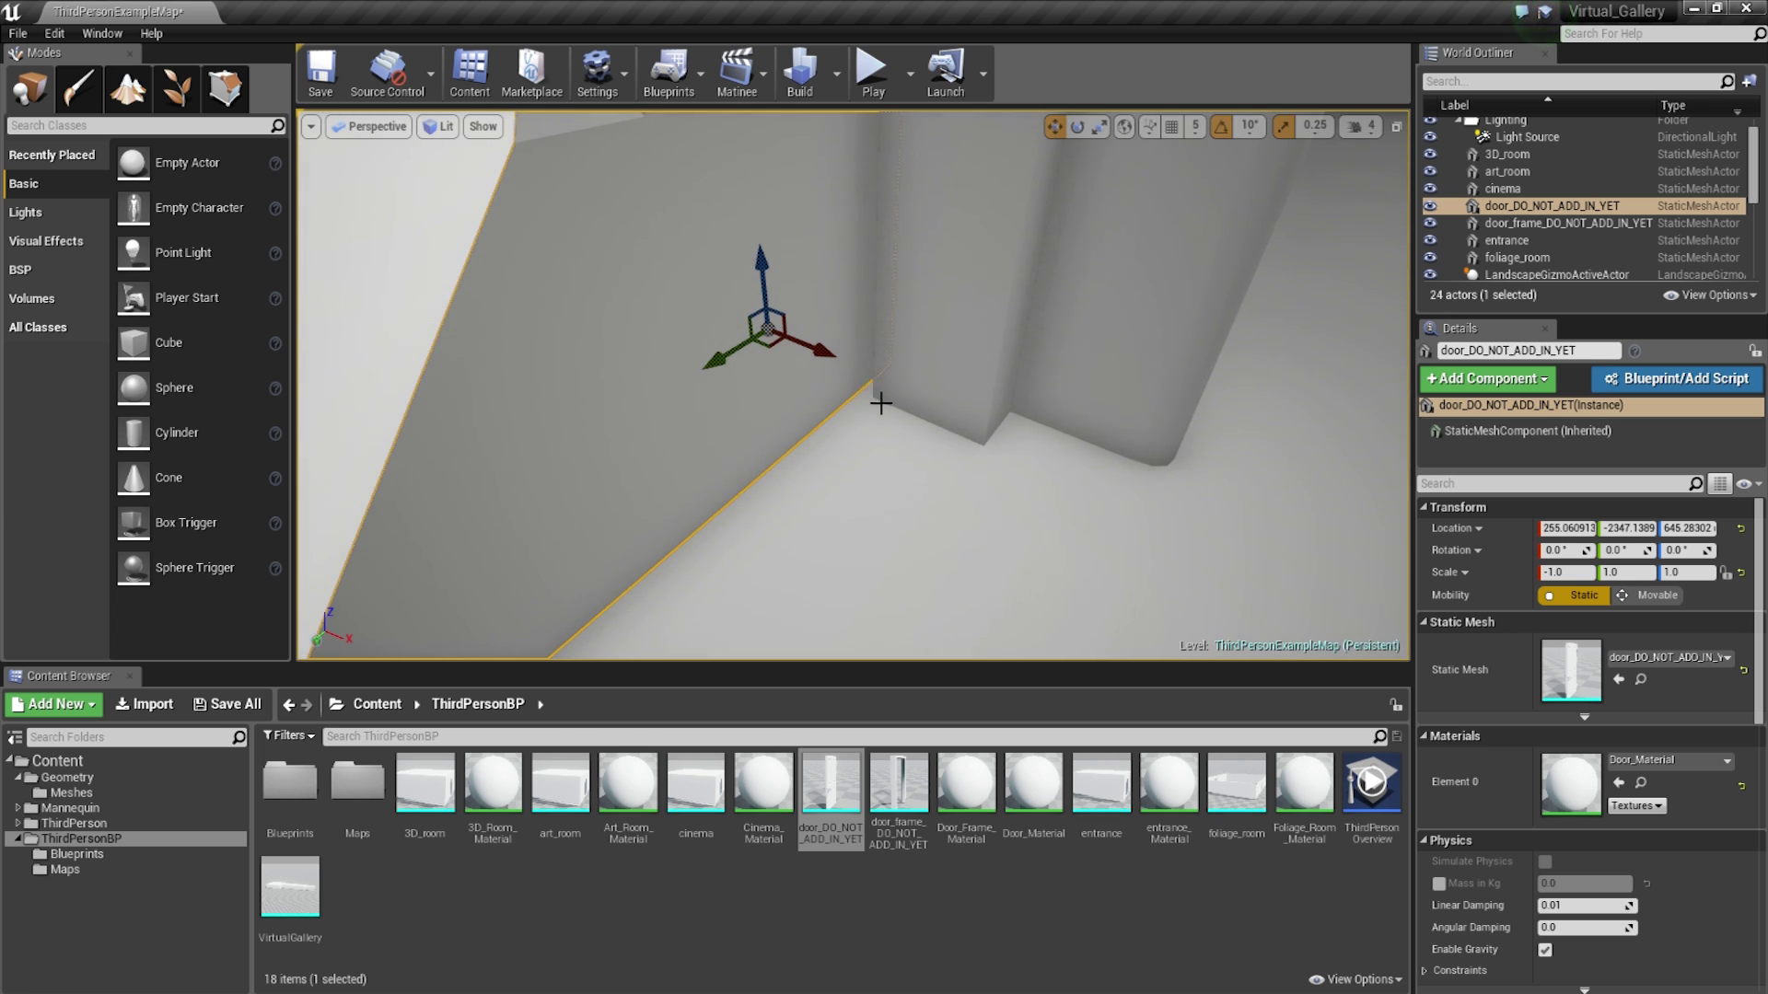
# Fine-tune the door's position in the frame to about Y -2347.41 and Z 645.25.
pyautogui.moveTo(939, 416)
pyautogui.mouseDown(button='right')
pyautogui.moveTo(782, 340)
pyautogui.moveTo(990, 434)
pyautogui.moveTo(957, 414)
pyautogui.mouseUp(button='right')
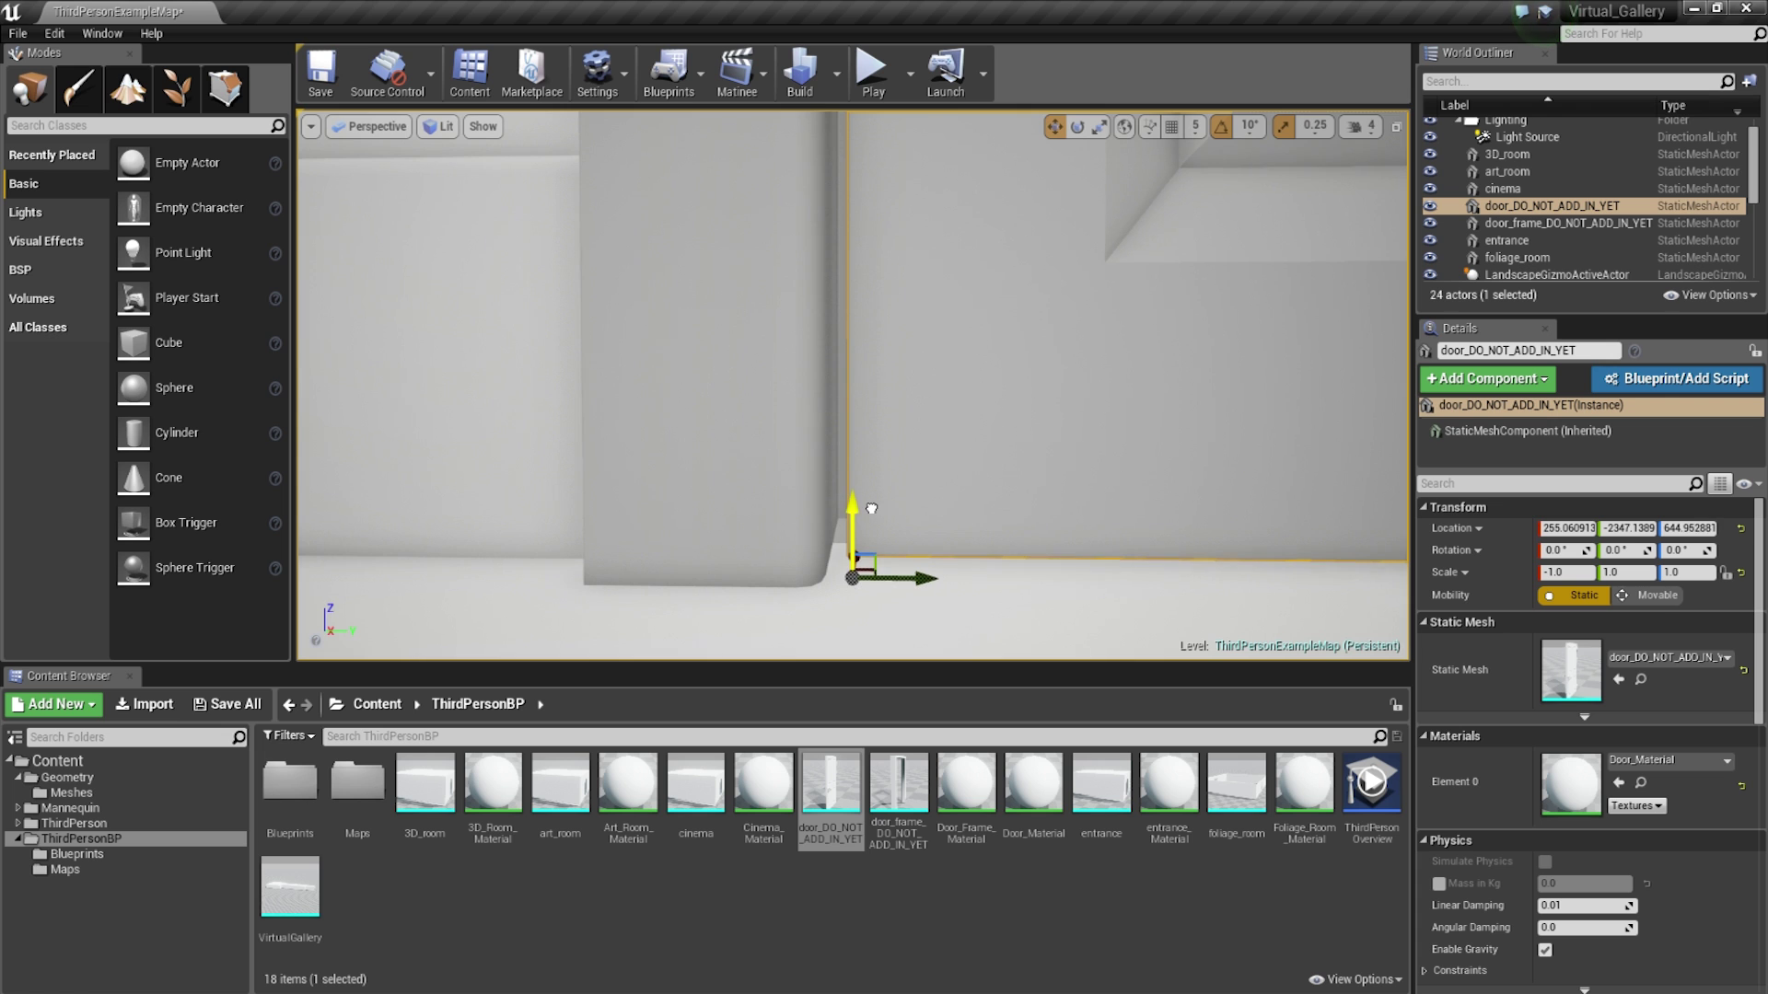
pyautogui.moveTo(917, 497); pyautogui.dragTo(929, 419, button='right')
pyautogui.moveTo(910, 562); pyautogui.dragTo(809, 438, button='right')
pyautogui.rightClick(807, 456)
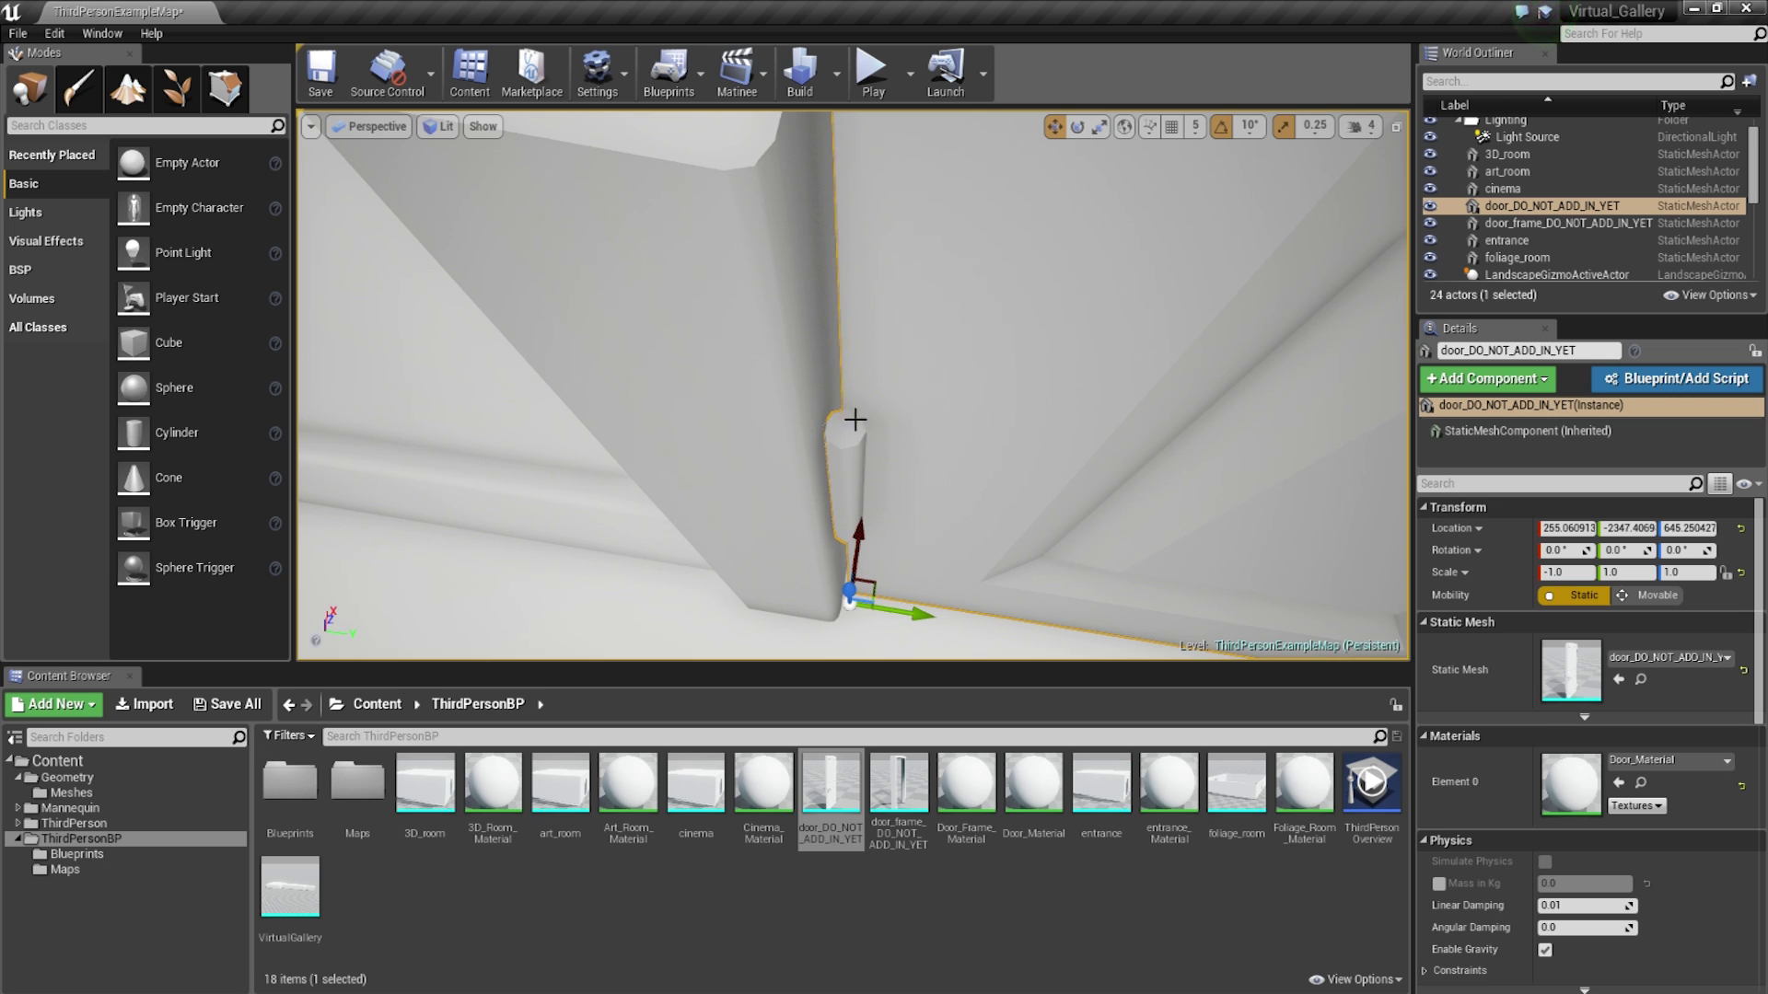
# Try rotating the door on its hinges and undo the rotations.
pyautogui.moveTo(911, 570); pyautogui.dragTo(949, 545, button='right')
pyautogui.moveTo(932, 528)
pyautogui.mouseDown()
pyautogui.moveTo(916, 433)
pyautogui.moveTo(946, 508)
pyautogui.mouseUp()
pyautogui.moveTo(1199, 490)
pyautogui.mouseDown(button='right')
pyautogui.moveTo(1068, 478)
pyautogui.moveTo(1119, 489)
pyautogui.moveTo(1077, 489)
pyautogui.moveTo(1091, 543)
pyautogui.moveTo(1123, 488)
pyautogui.moveTo(1223, 482)
pyautogui.mouseUp(button='right')
pyautogui.press('w')
pyautogui.moveTo(1002, 534); pyautogui.dragTo(1034, 578, button='right')
pyautogui.click(894, 350)
pyautogui.hotkey('ctrl', 'z')
pyautogui.hotkey('ctrl', 'z')
pyautogui.hotkey('ctrl', 'z')
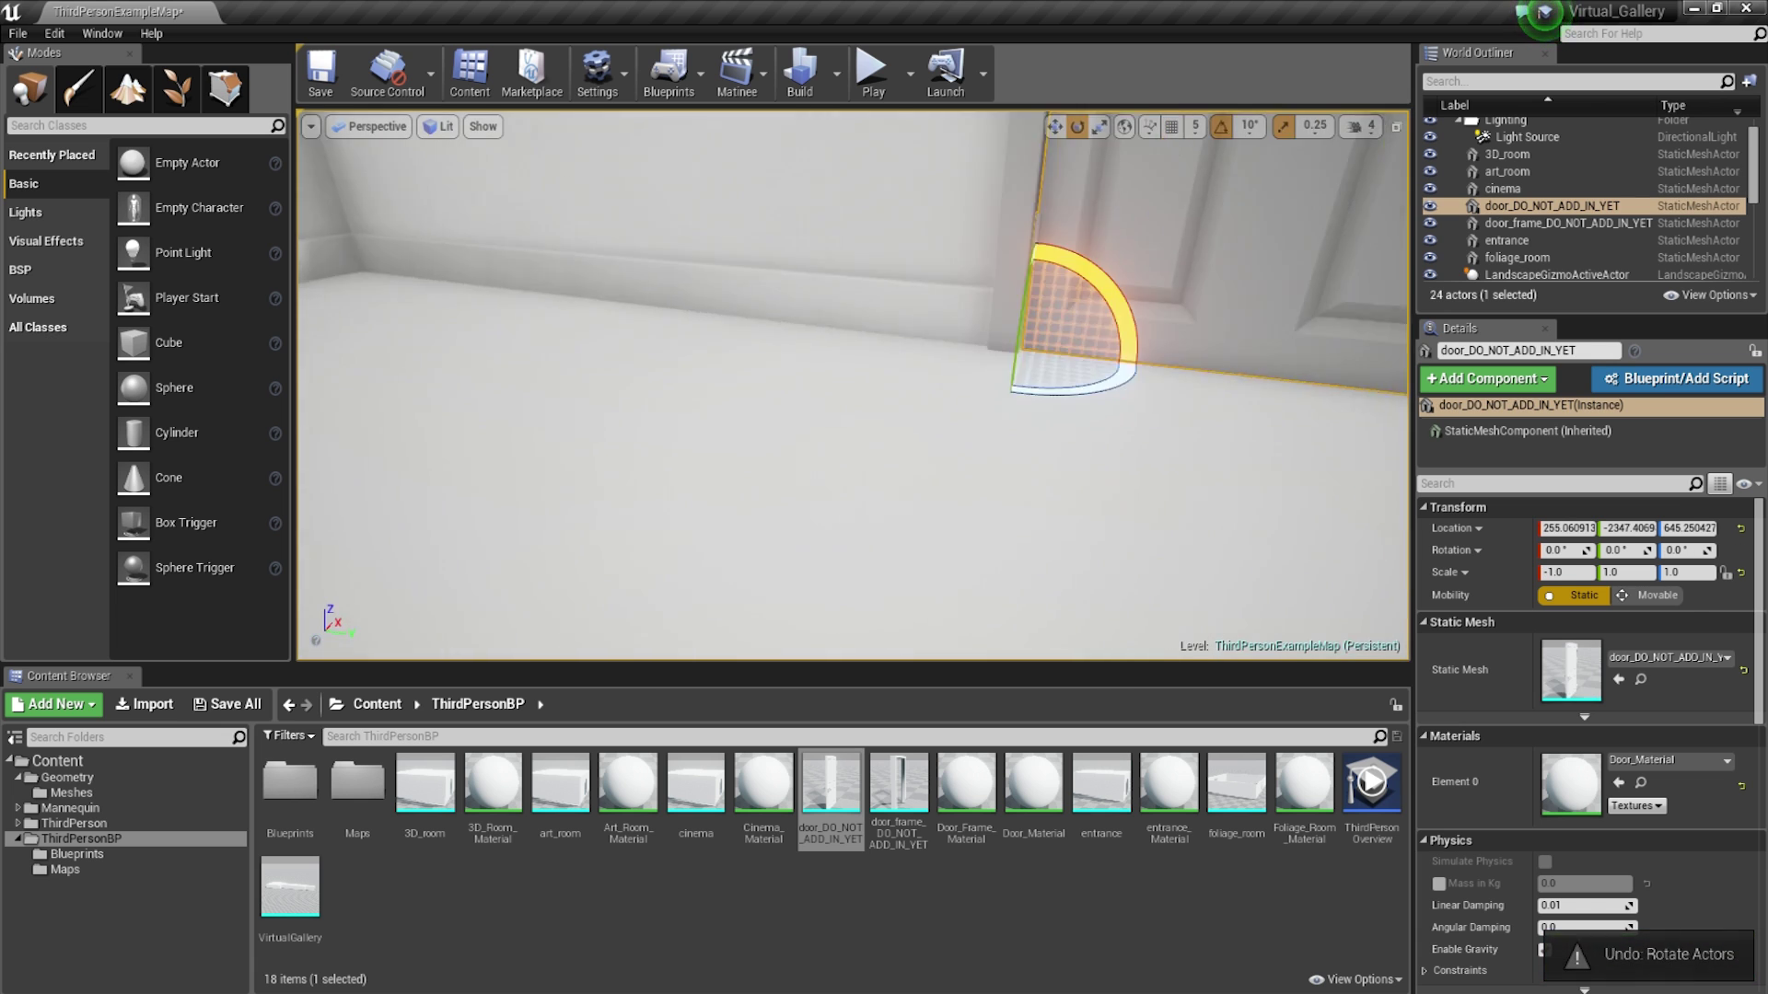
# Lower the door frame around the door to about Z 645.13.
pyautogui.moveTo(719, 506); pyautogui.dragTo(749, 367, button='right')
pyautogui.press('w')
pyautogui.press('w')
pyautogui.click(703, 320)
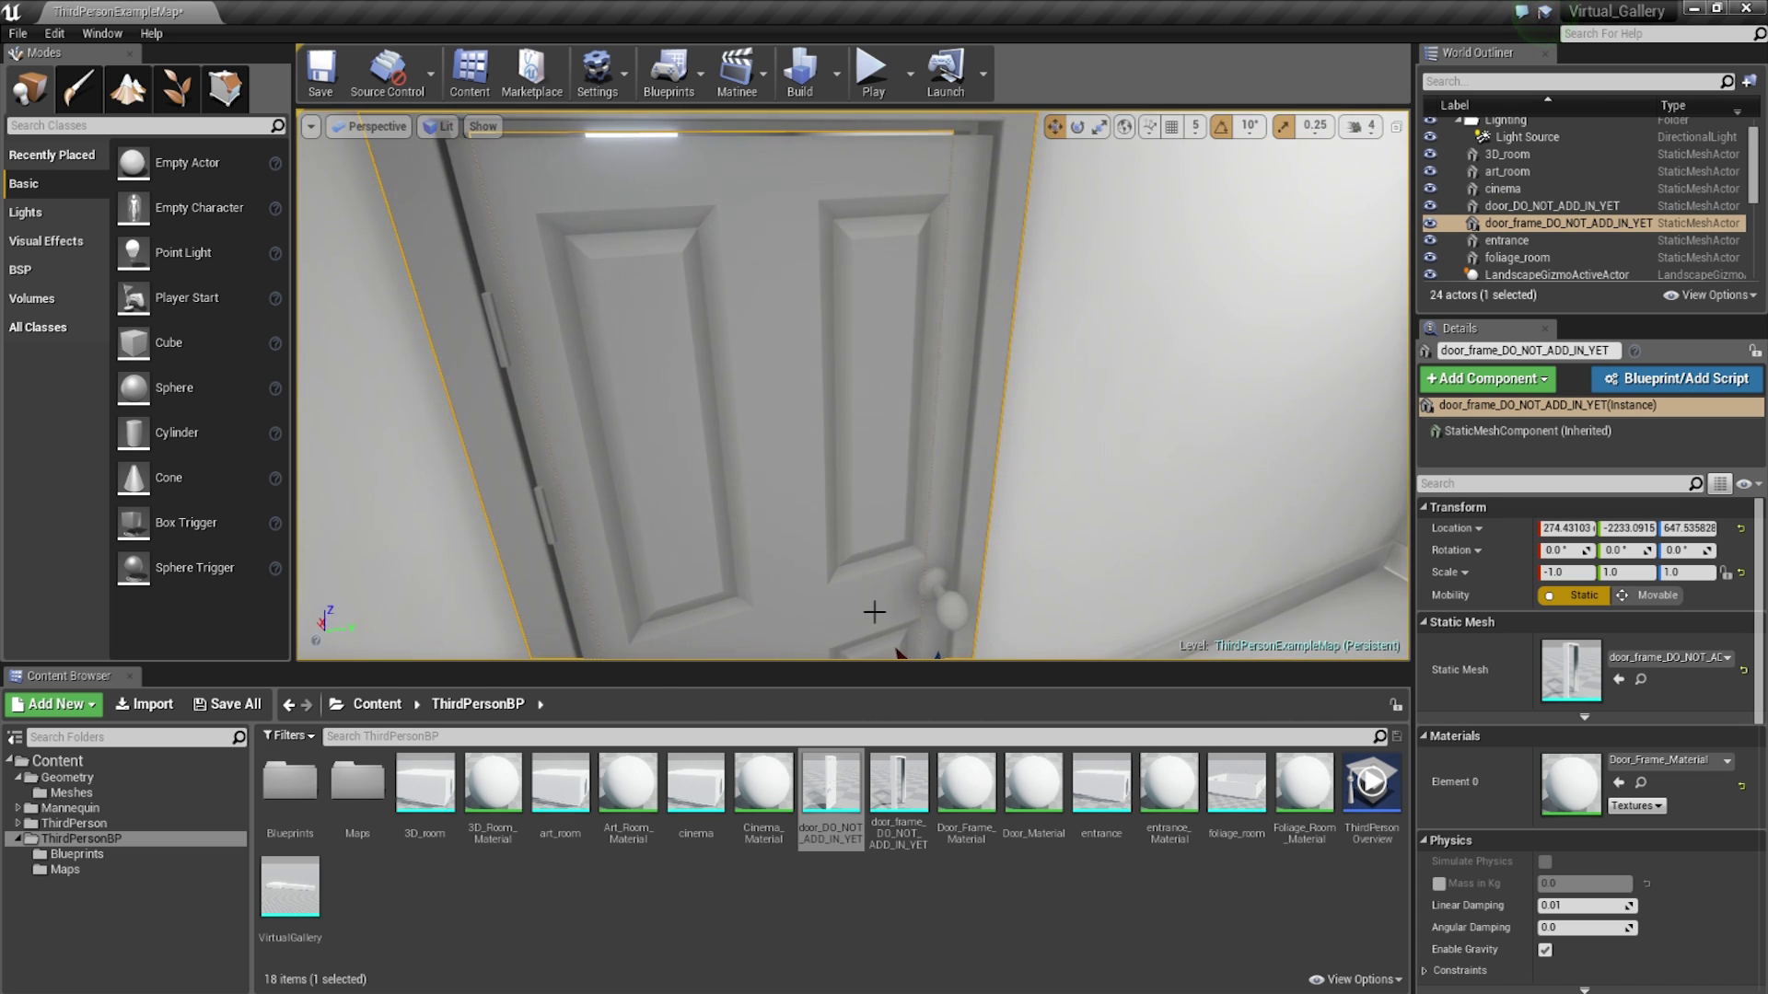
pyautogui.moveTo(922, 622); pyautogui.dragTo(923, 624, button='right')
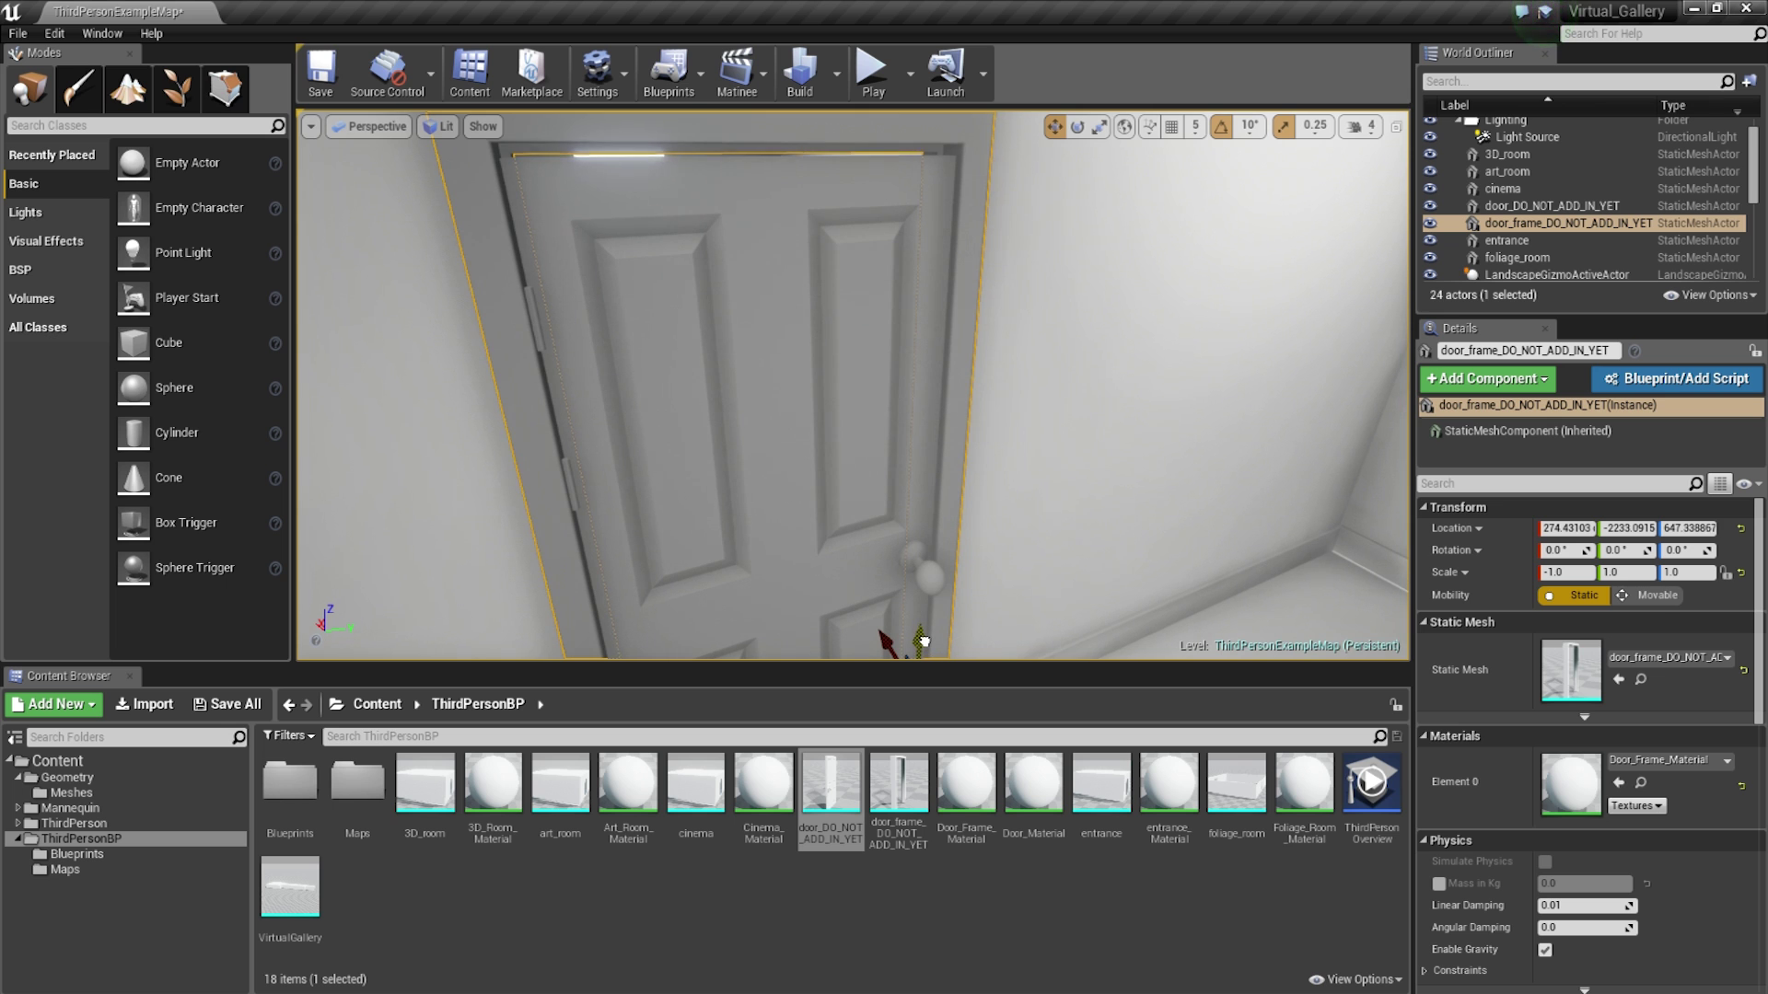
pyautogui.moveTo(807, 445); pyautogui.dragTo(808, 445, button='right')
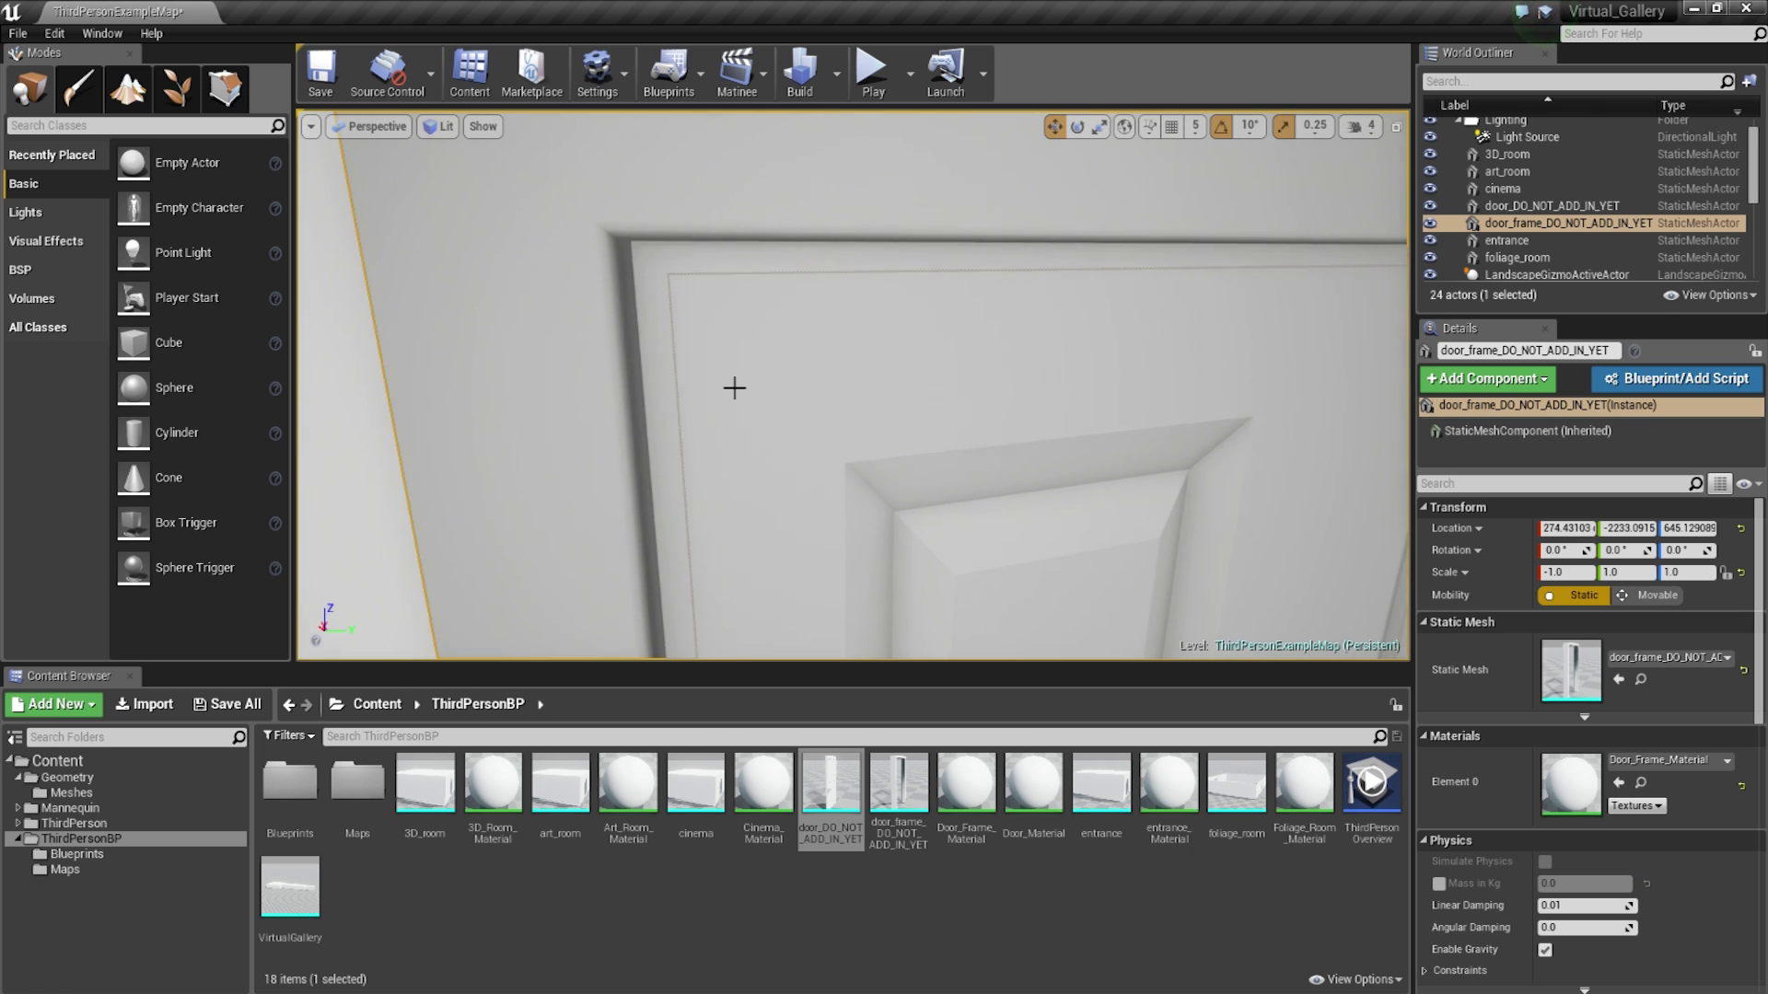
# Examine how the door fits against the door frame along their upper edge and corner.
pyautogui.moveTo(662, 277); pyautogui.dragTo(662, 277, button='right')
pyautogui.press('a')
pyautogui.press('d')
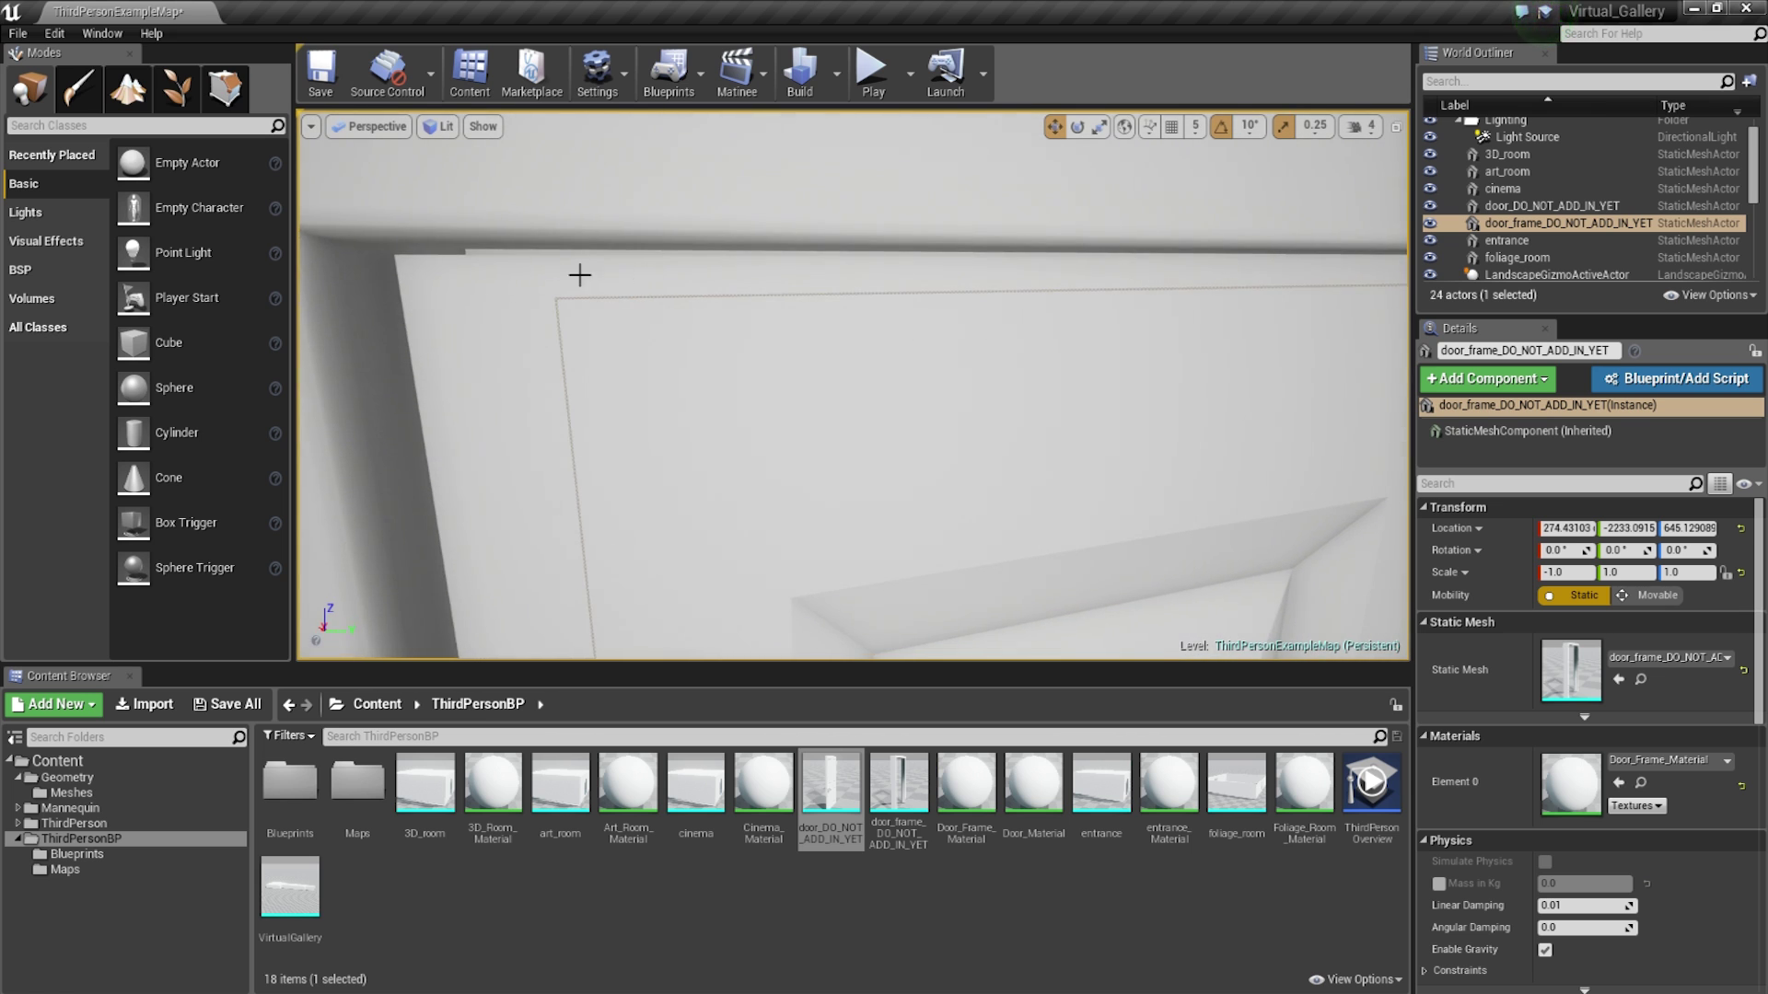
pyautogui.press('s')
pyautogui.moveTo(458, 254); pyautogui.dragTo(458, 254, button='right')
pyautogui.press('w')
pyautogui.moveTo(555, 315); pyautogui.dragTo(555, 316, button='right')
pyautogui.press('s')
# Select the door and its frame together, duplicate them, and move the copies along the X axis away from the first doorway.
pyautogui.keyDown('ctrl'); pyautogui.click(907, 391); pyautogui.keyUp('ctrl')
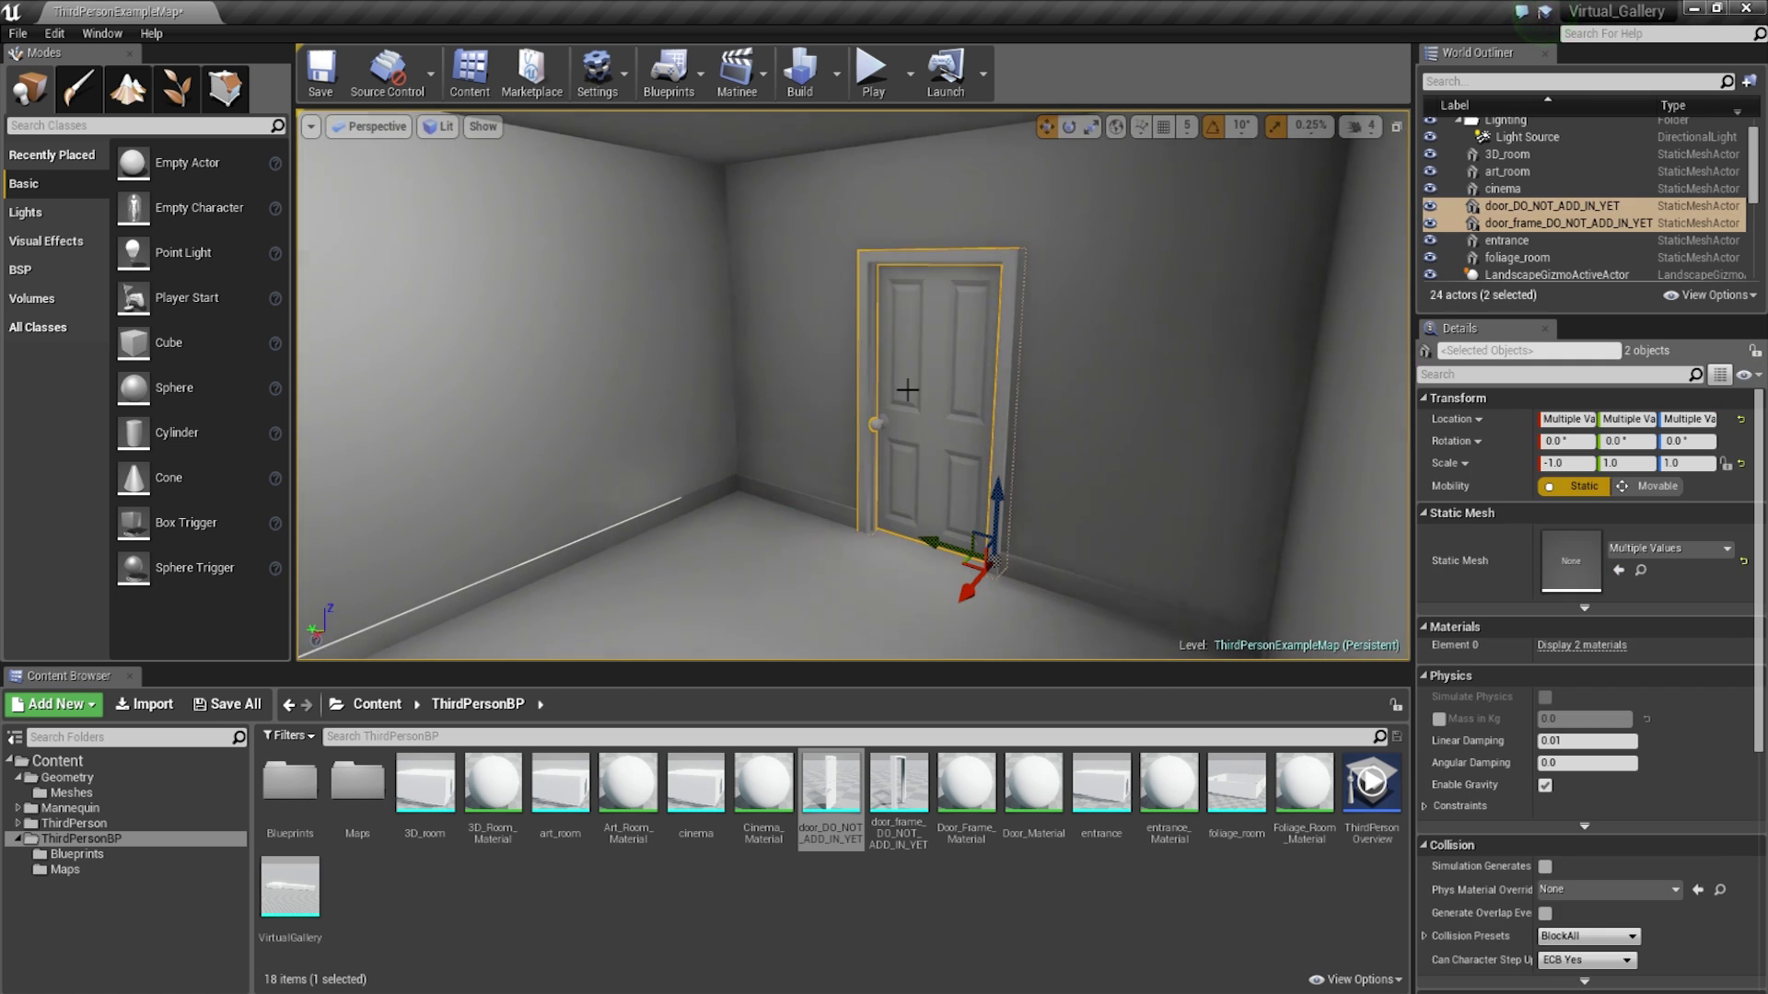
pyautogui.click(870, 367)
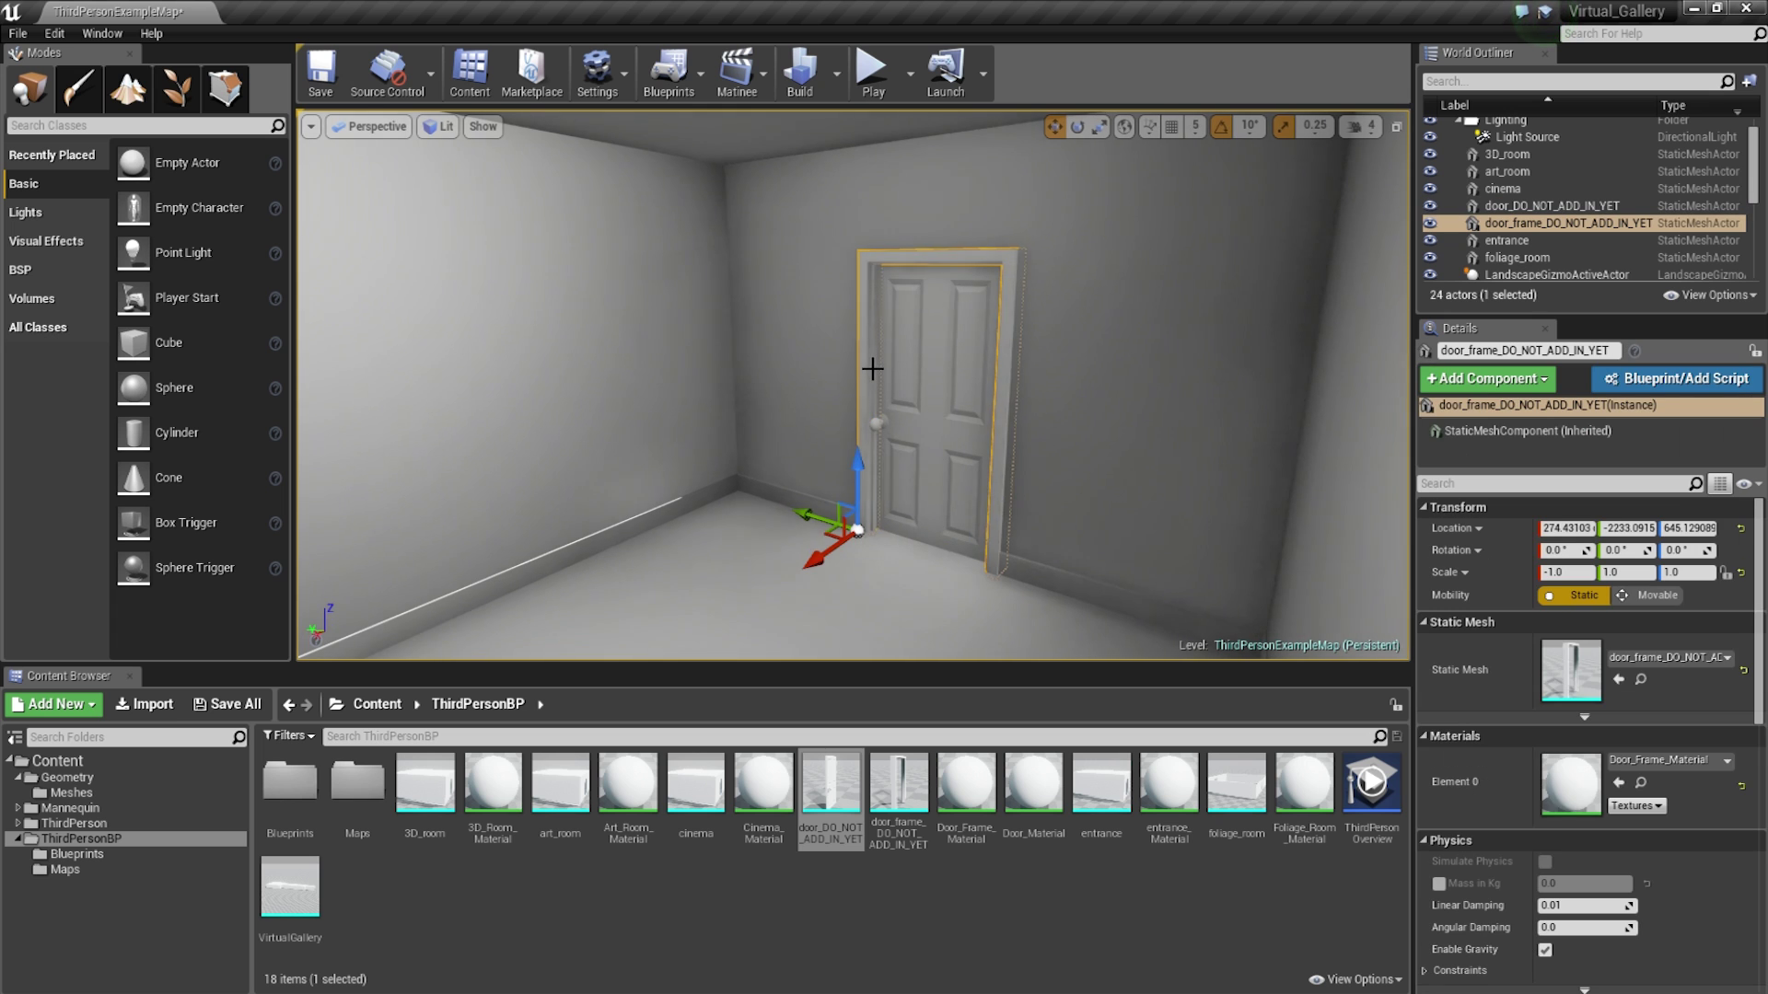
pyautogui.keyDown('ctrl'); pyautogui.click(914, 397); pyautogui.keyUp('ctrl')
pyautogui.press('w')
pyautogui.moveTo(884, 402); pyautogui.dragTo(884, 402, button='right')
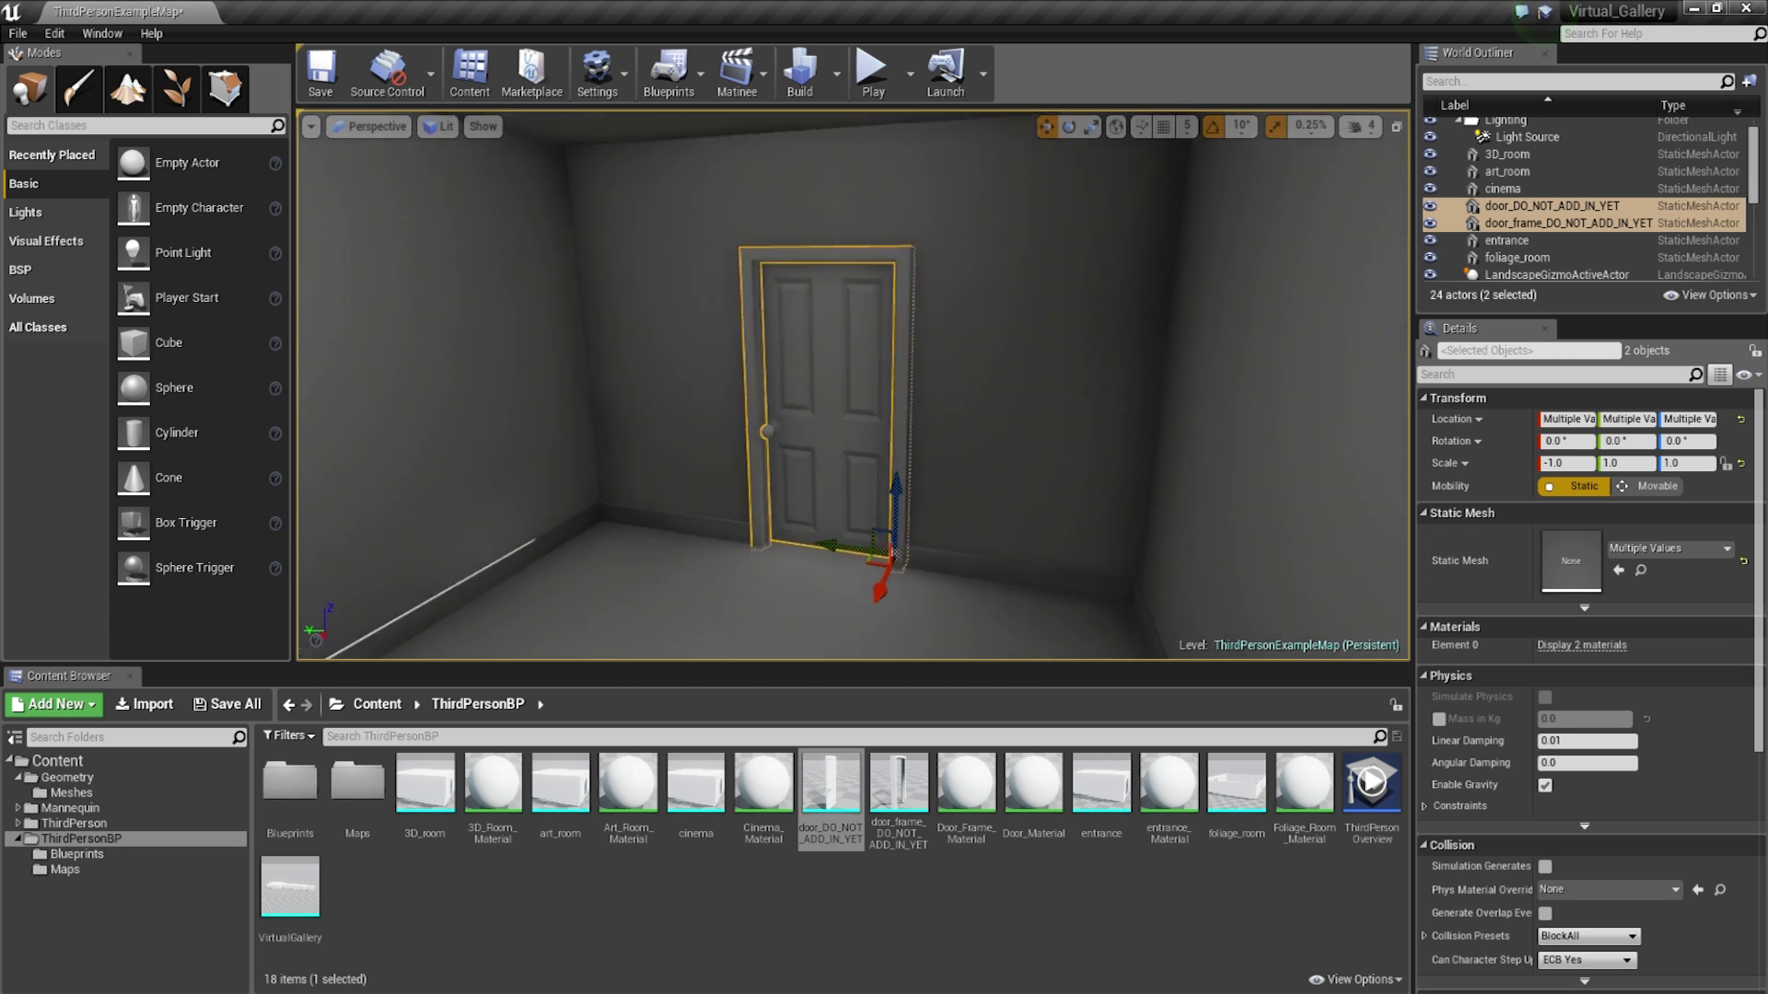
pyautogui.moveTo(797, 446); pyautogui.dragTo(797, 446, button='right')
pyautogui.press('w')
pyautogui.press('w')
pyautogui.moveTo(715, 497); pyautogui.dragTo(716, 495, button='right')
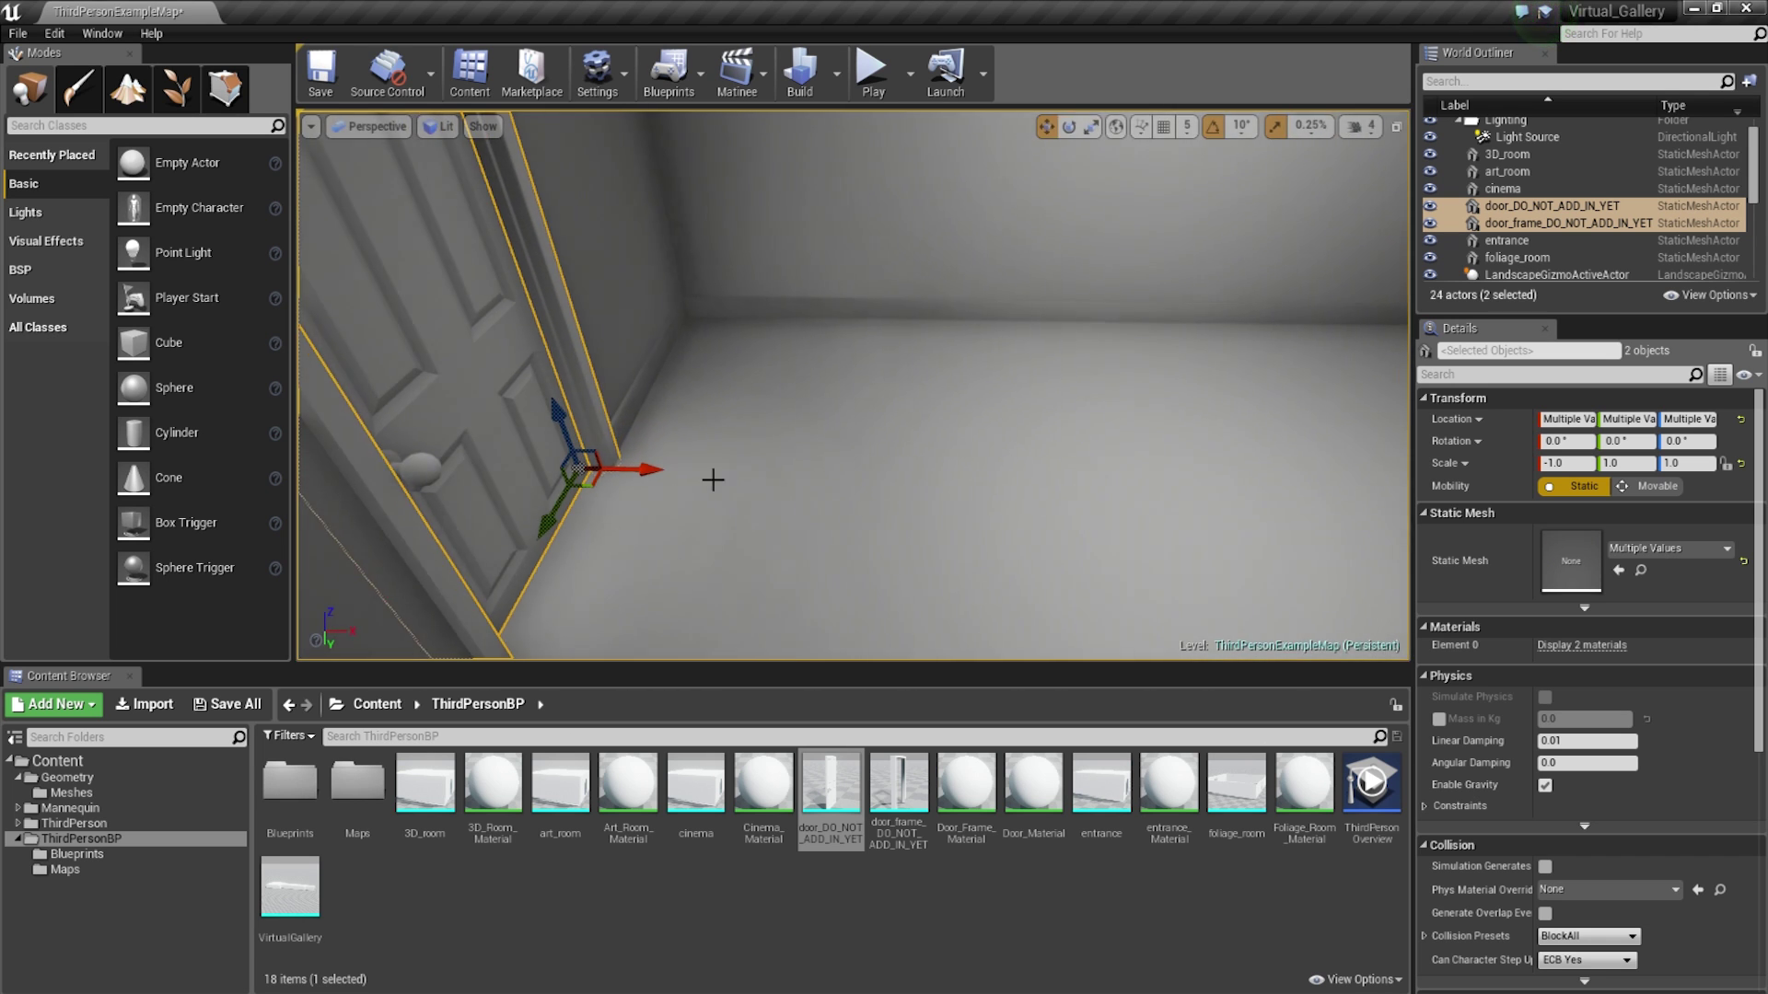
pyautogui.keyDown('alt'); pyautogui.moveTo(613, 470); pyautogui.dragTo(770, 474); pyautogui.keyUp('alt')
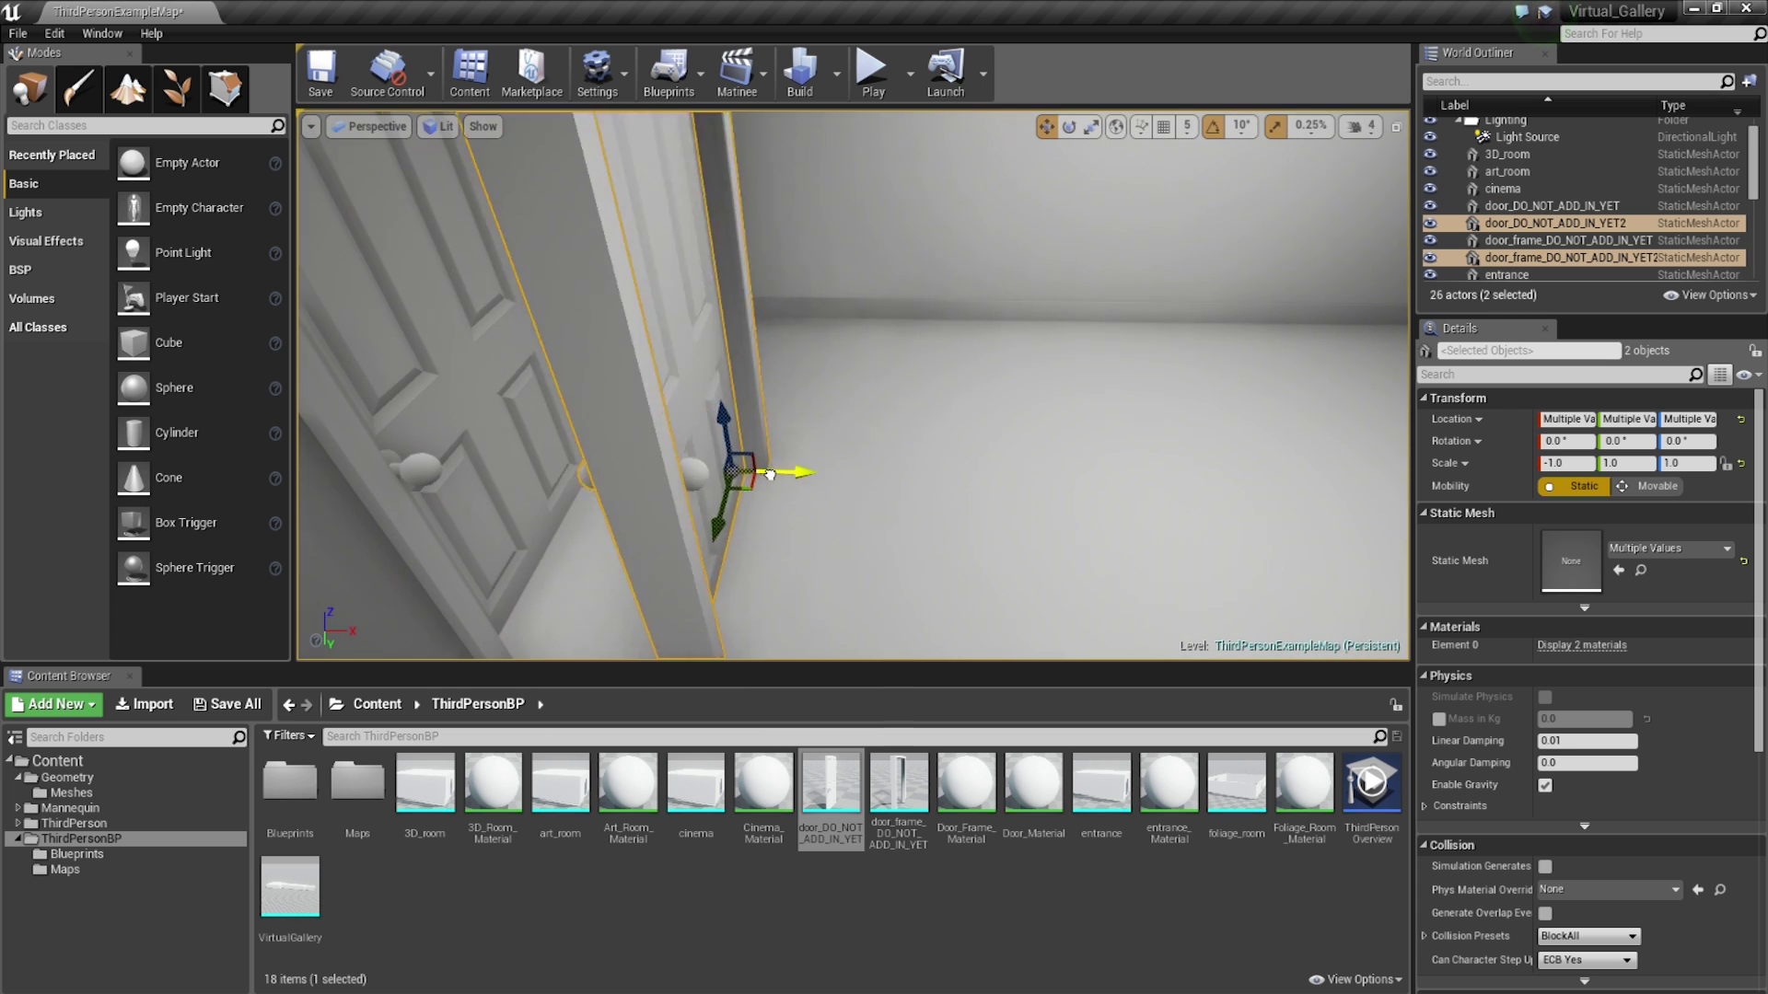
pyautogui.keyDown('alt'); pyautogui.moveTo(972, 474); pyautogui.dragTo(1250, 454); pyautogui.keyUp('alt')
# Position the duplicated door and frame in the doorway beside the mannequin, with the frame set against the wall.
pyautogui.moveTo(1058, 493); pyautogui.dragTo(1032, 517, button='right')
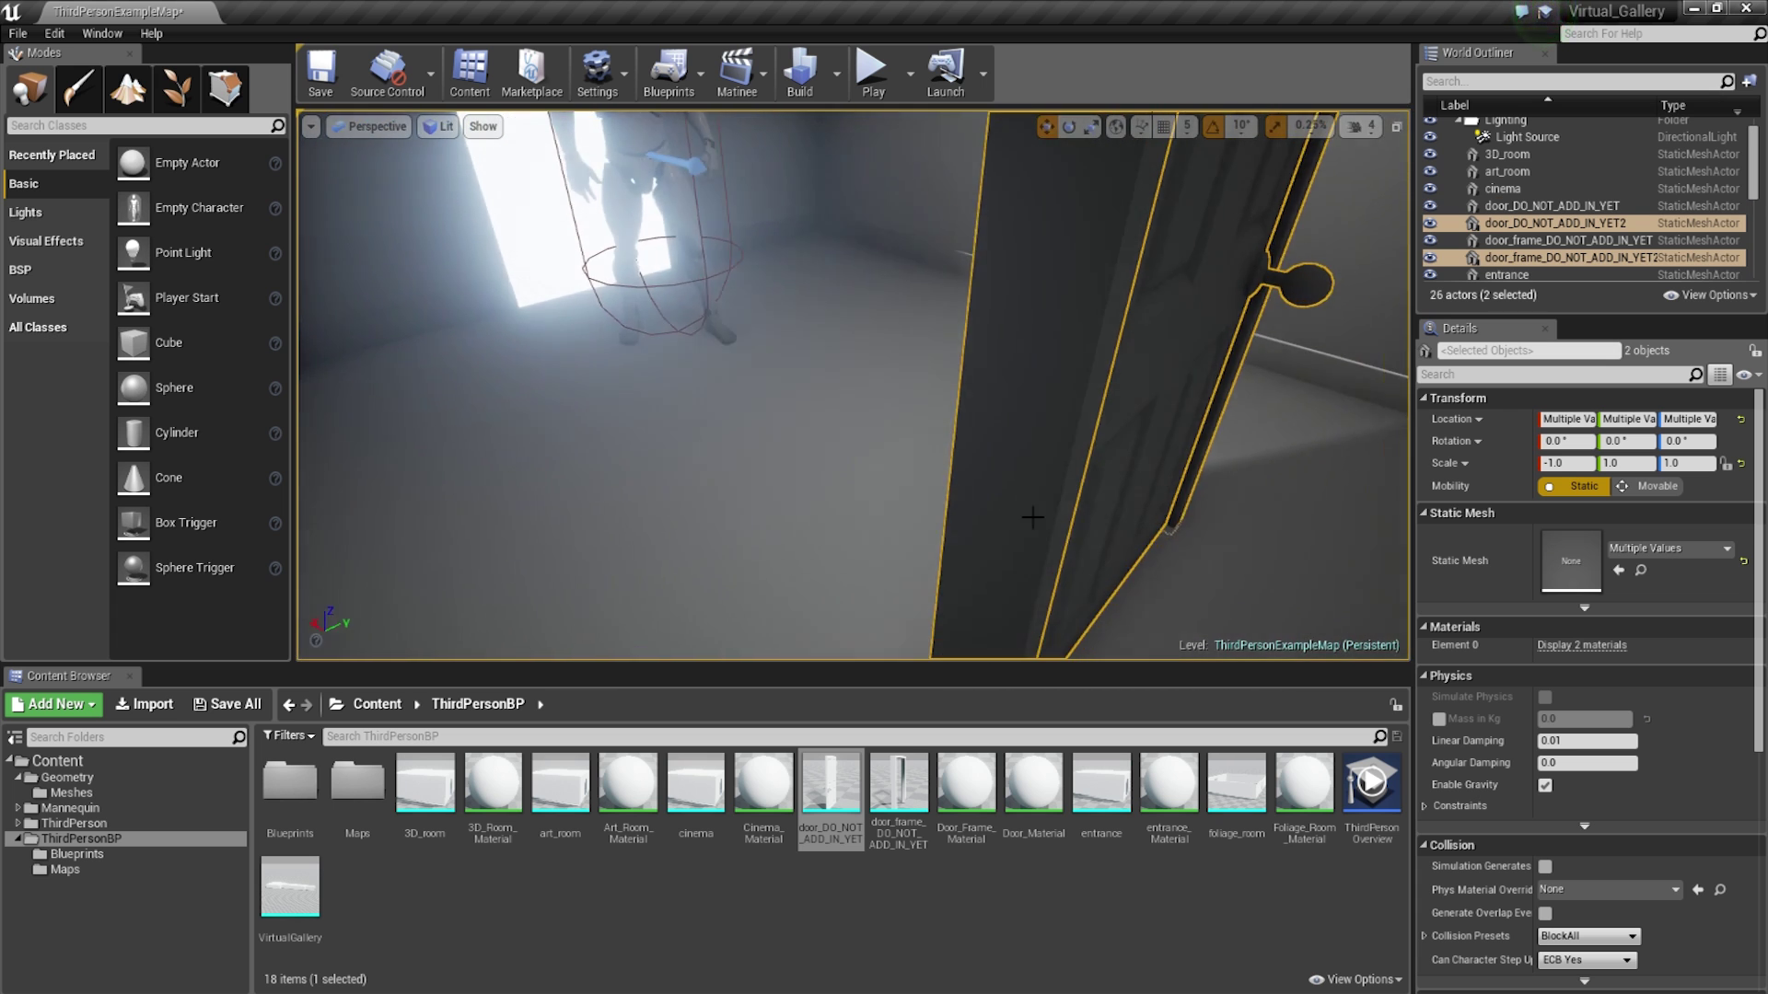
pyautogui.moveTo(936, 636); pyautogui.dragTo(530, 340)
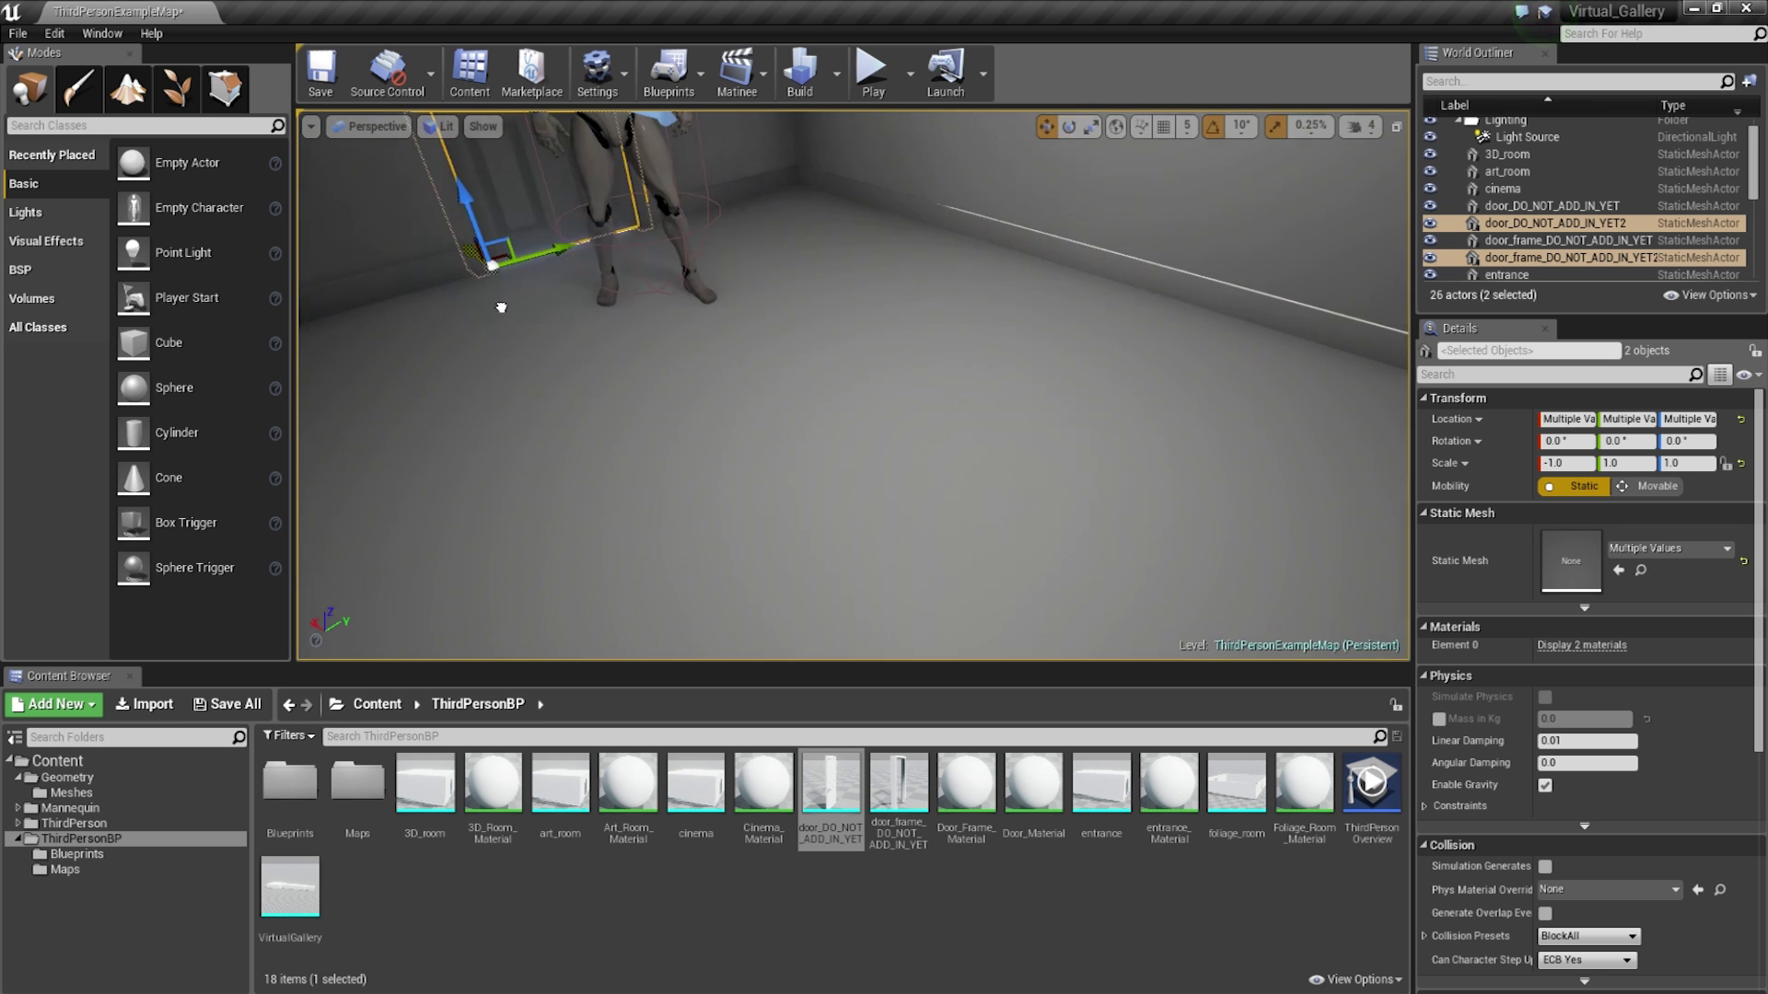
pyautogui.moveTo(853, 385); pyautogui.dragTo(853, 385, button='right')
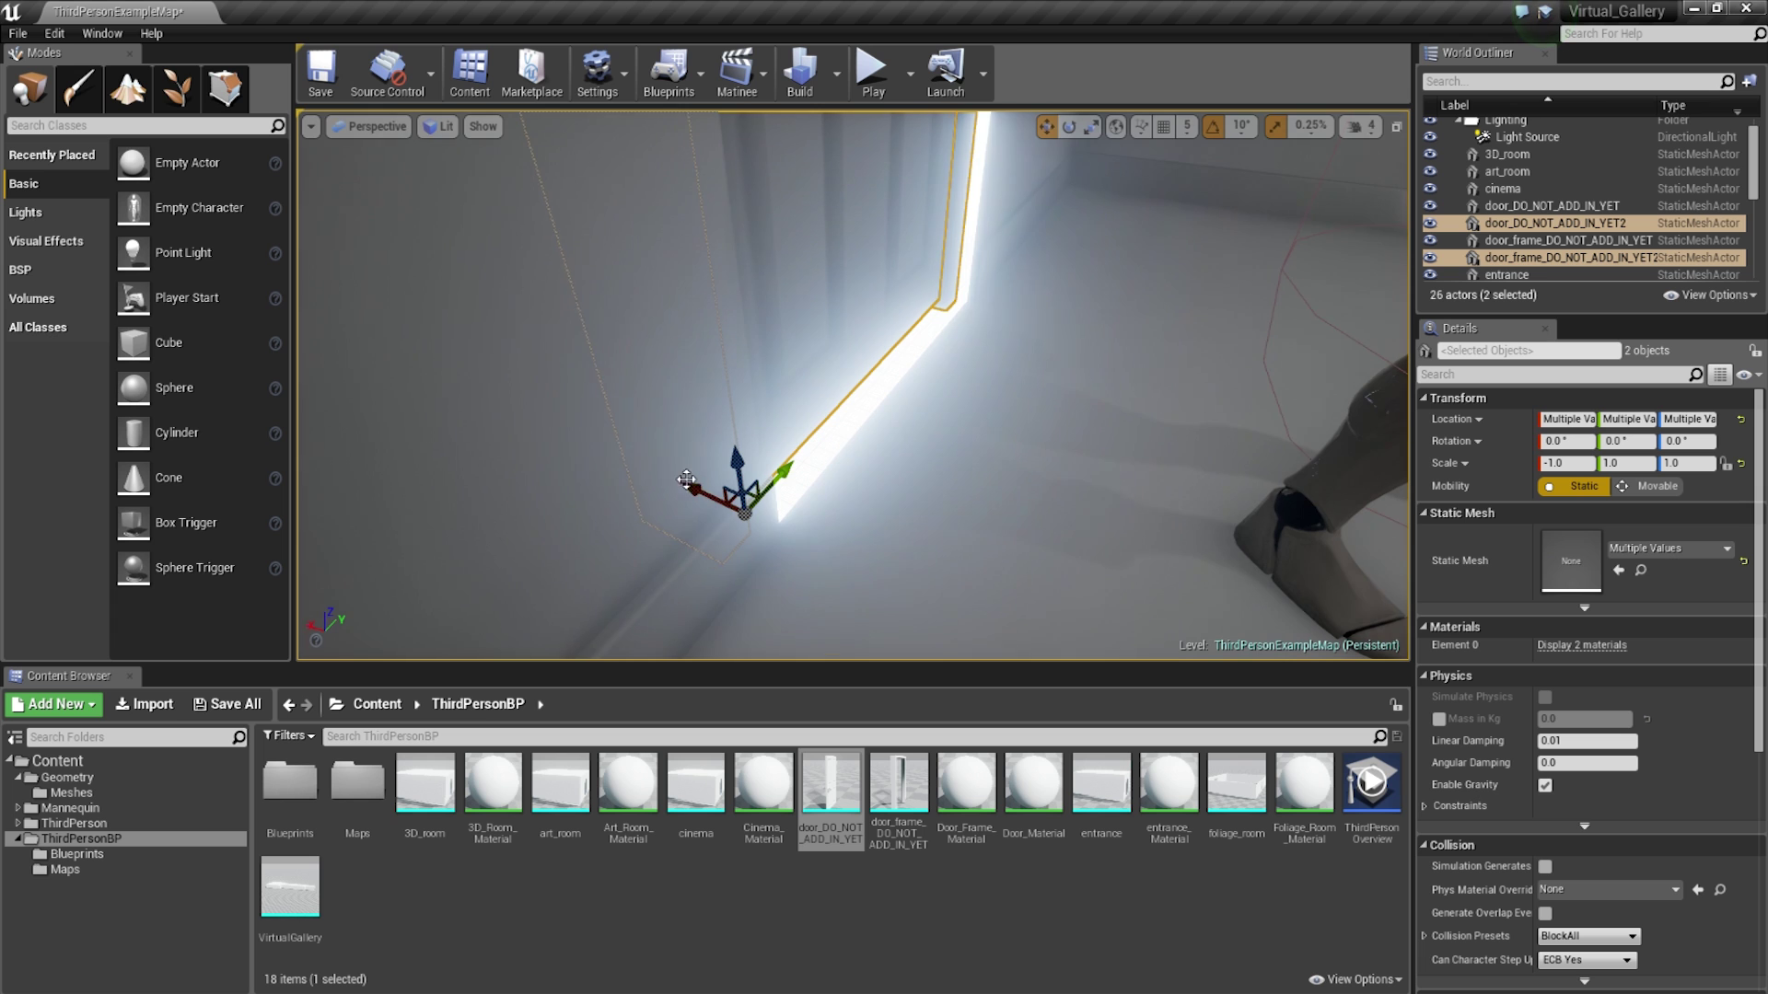
pyautogui.moveTo(712, 497); pyautogui.dragTo(733, 505)
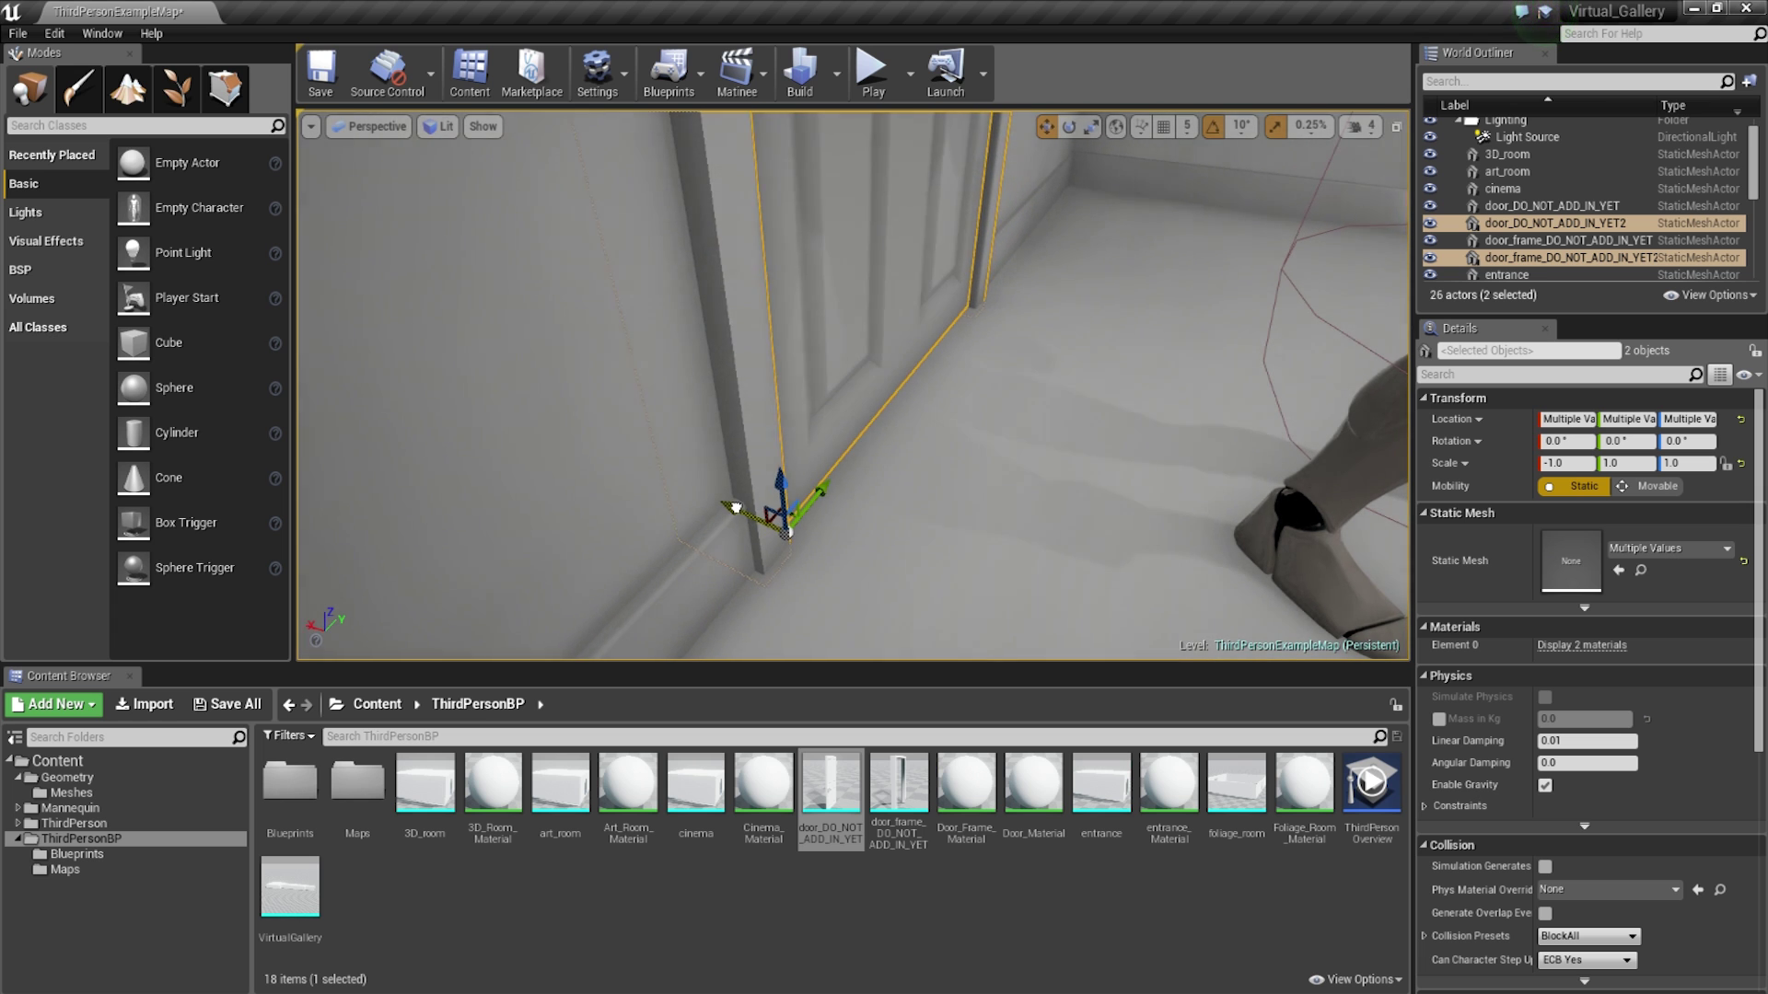
pyautogui.moveTo(852, 442); pyautogui.dragTo(853, 442, button='right')
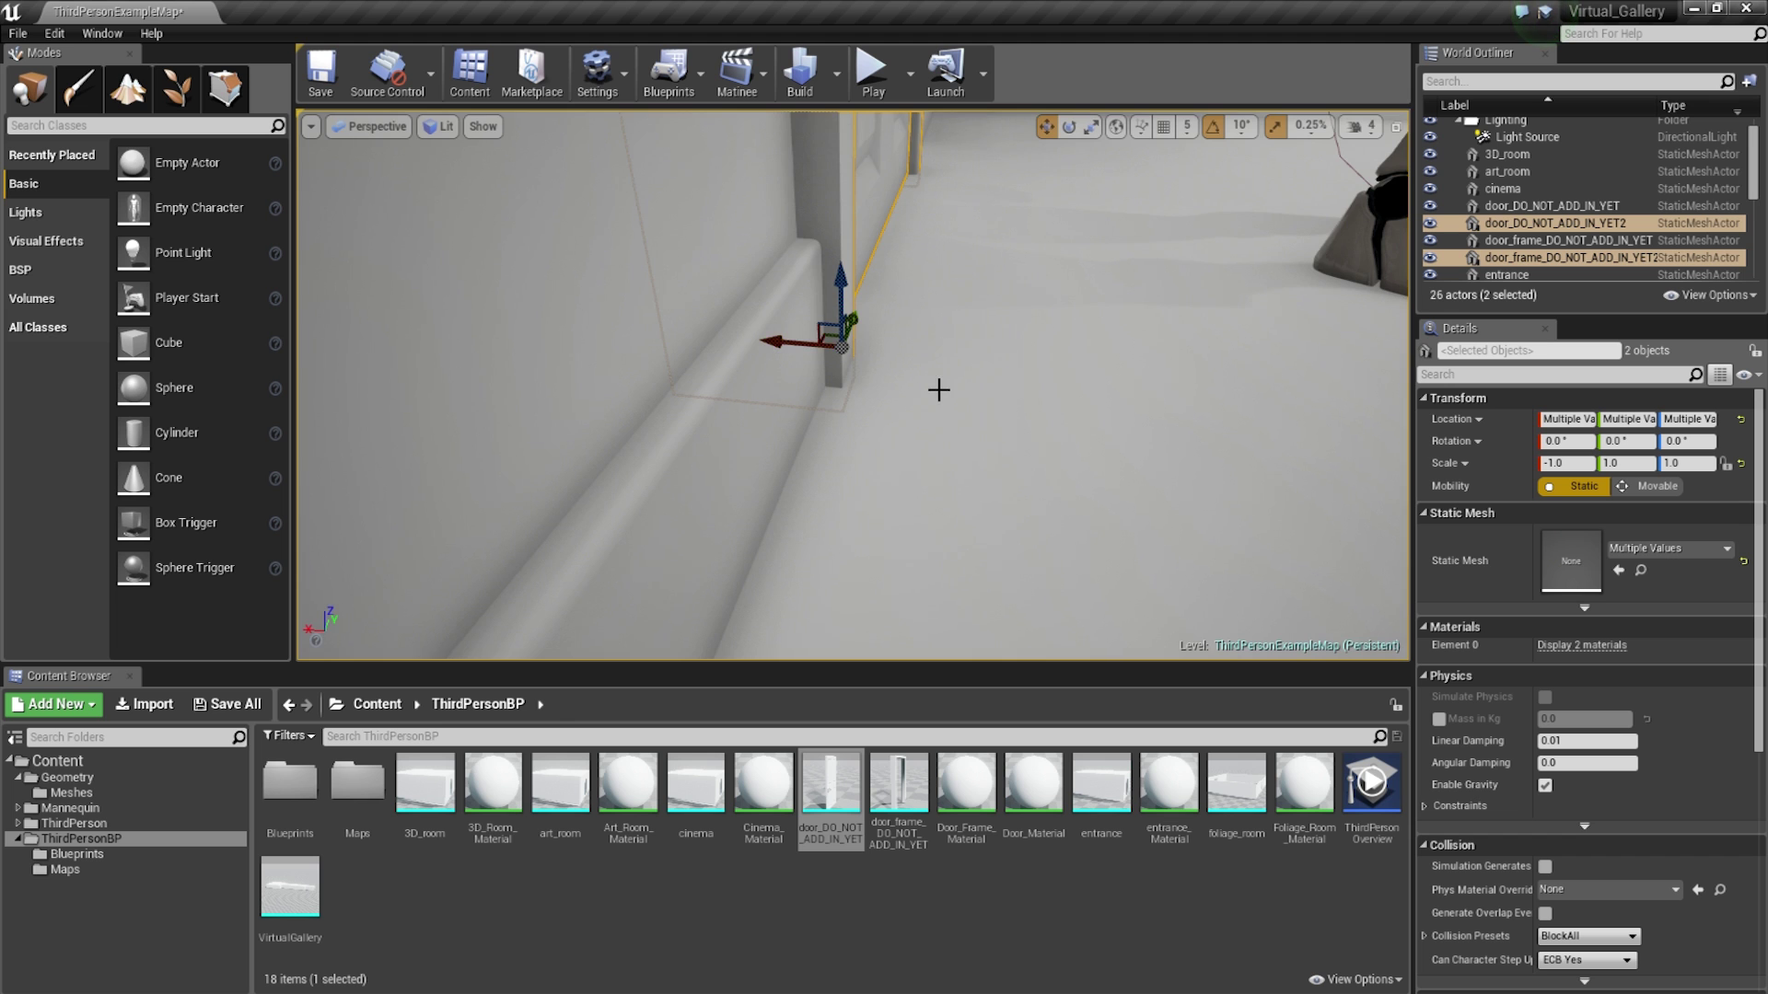
pyautogui.moveTo(938, 390); pyautogui.dragTo(833, 424, button='right')
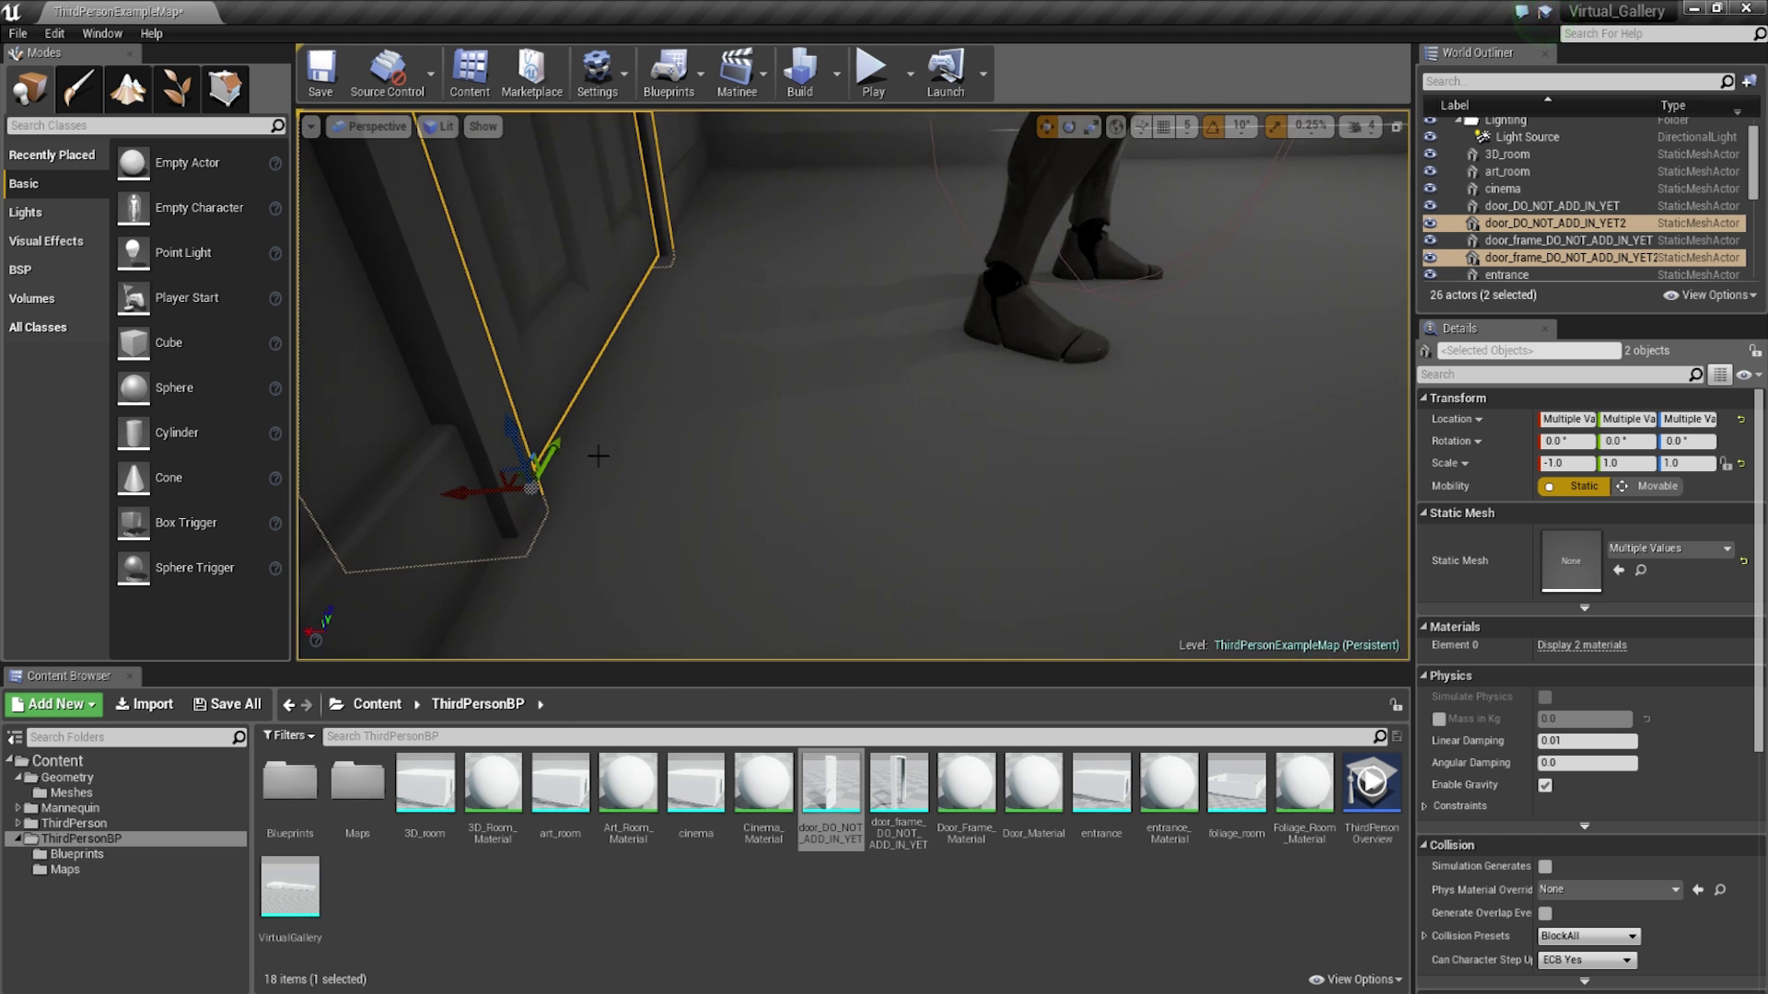
# Select the original door and its door frame together.
pyautogui.moveTo(485, 486); pyautogui.dragTo(817, 481, button='right')
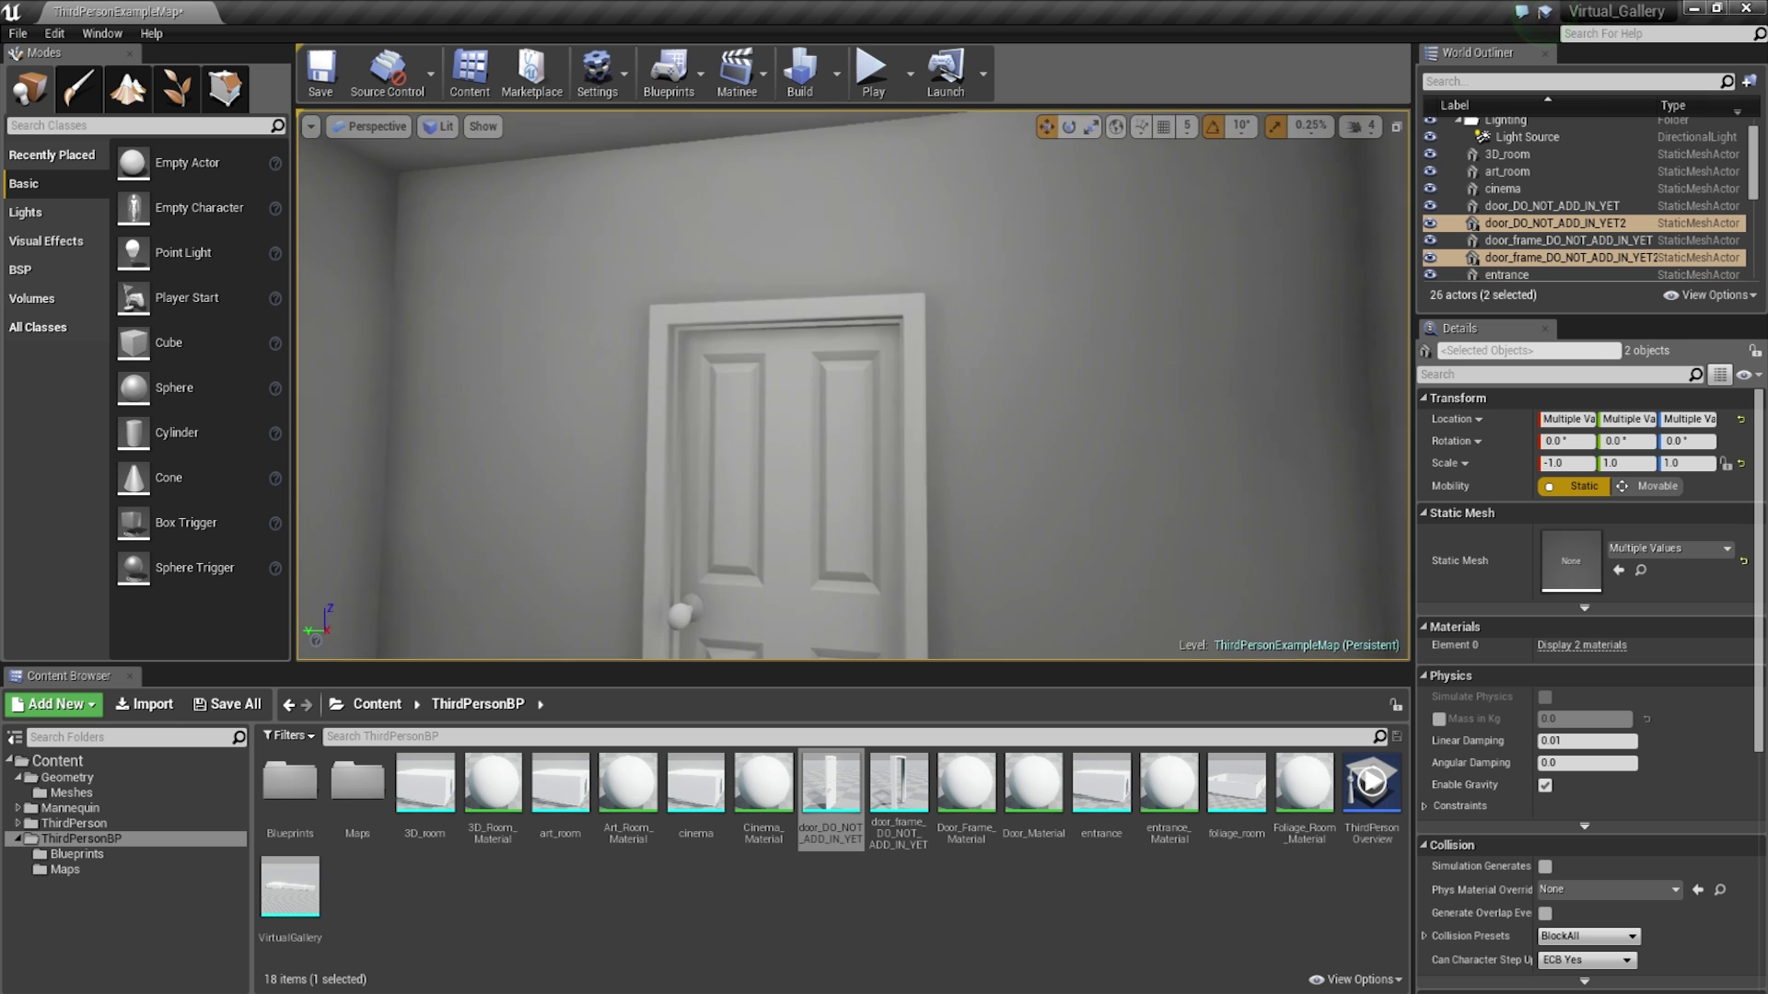
pyautogui.click(817, 481)
pyautogui.keyDown('ctrl'); pyautogui.click(909, 452); pyautogui.keyUp('ctrl')
pyautogui.moveTo(920, 458); pyautogui.dragTo(970, 532, button='right')
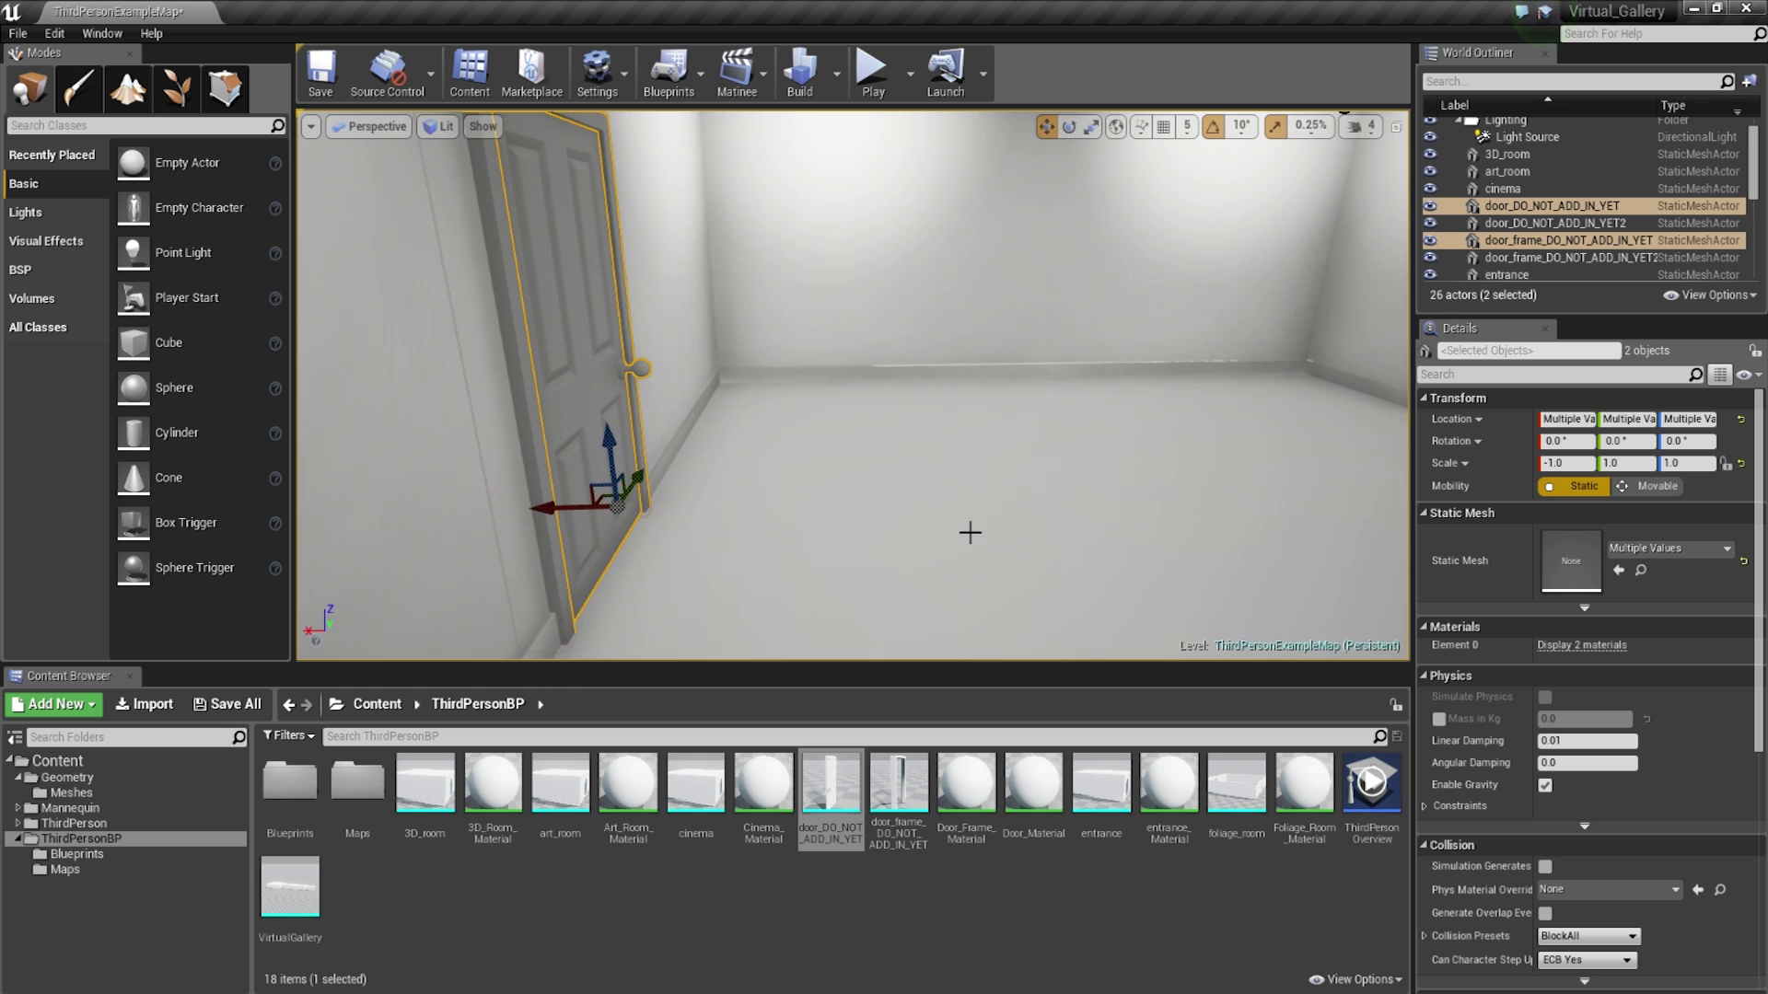
pyautogui.keyDown('shift'); pyautogui.moveTo(566, 504); pyautogui.dragTo(507, 507); pyautogui.keyUp('shift')
pyautogui.hotkey('ctrl', 'z')
pyautogui.press('f')
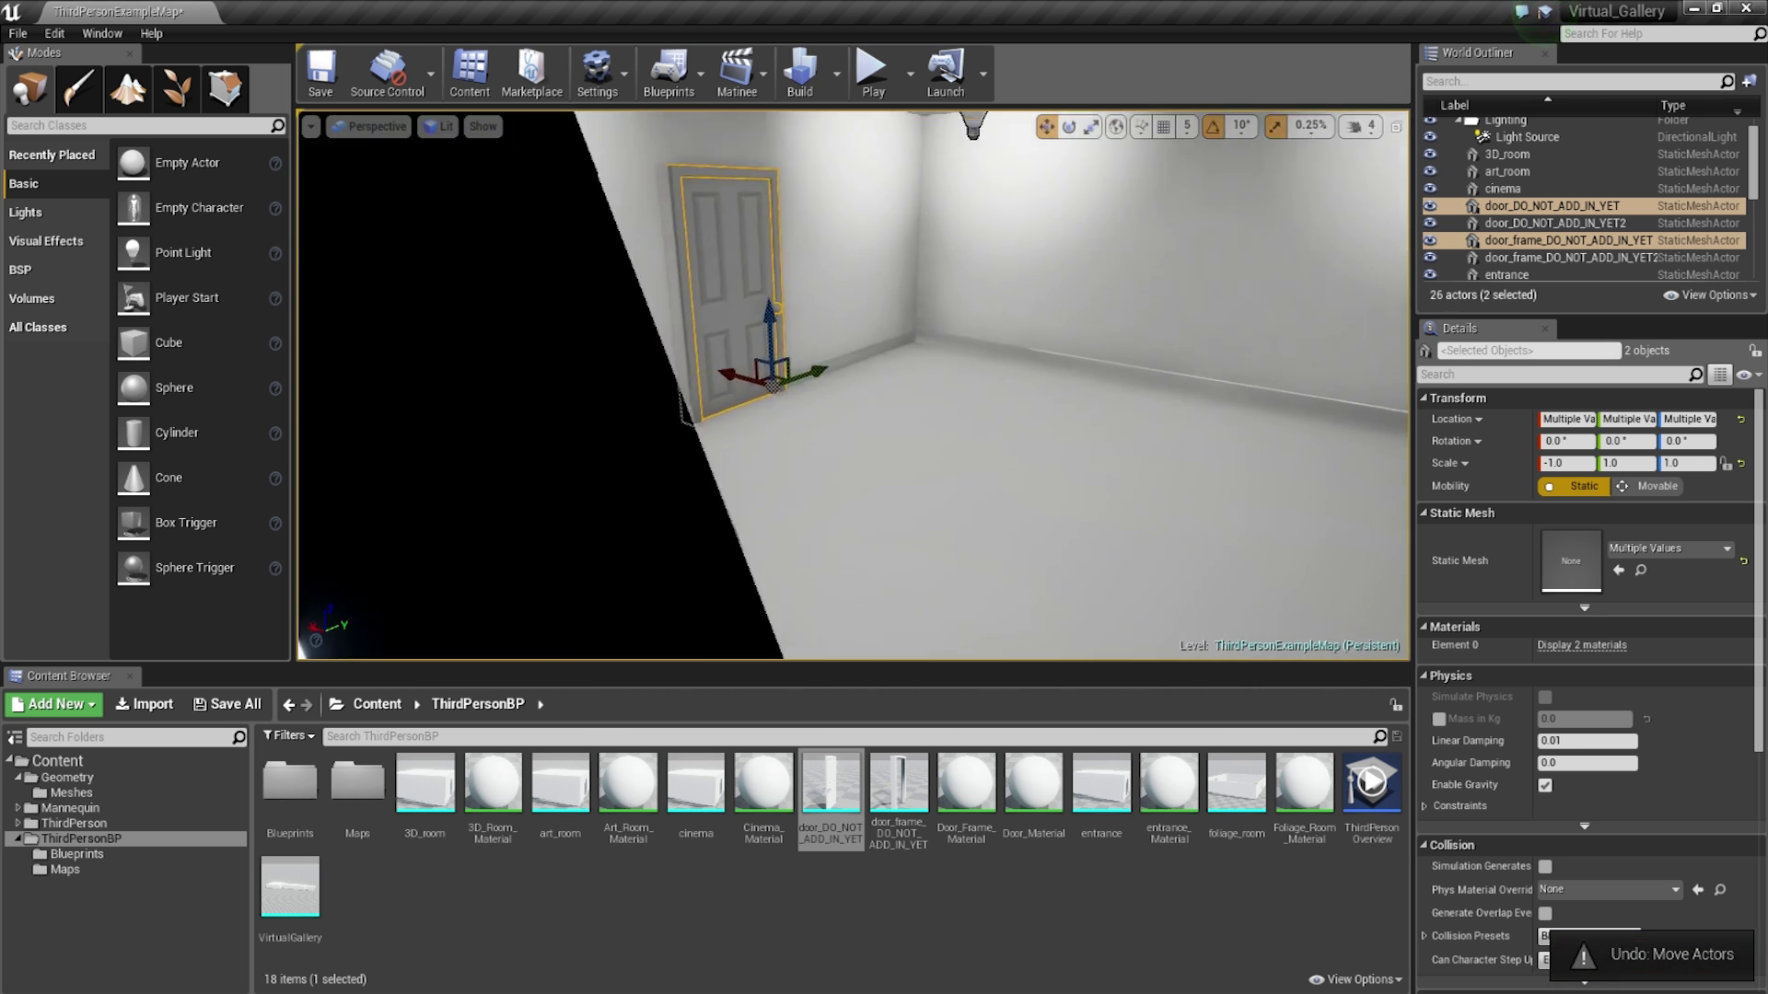
# Duplicate the original door and frame along the X axis and create further copies up to the sixth pair for other doorways.
pyautogui.moveTo(777, 588)
pyautogui.mouseDown(button='right')
pyautogui.moveTo(874, 588)
pyautogui.moveTo(808, 573)
pyautogui.mouseUp(button='right')
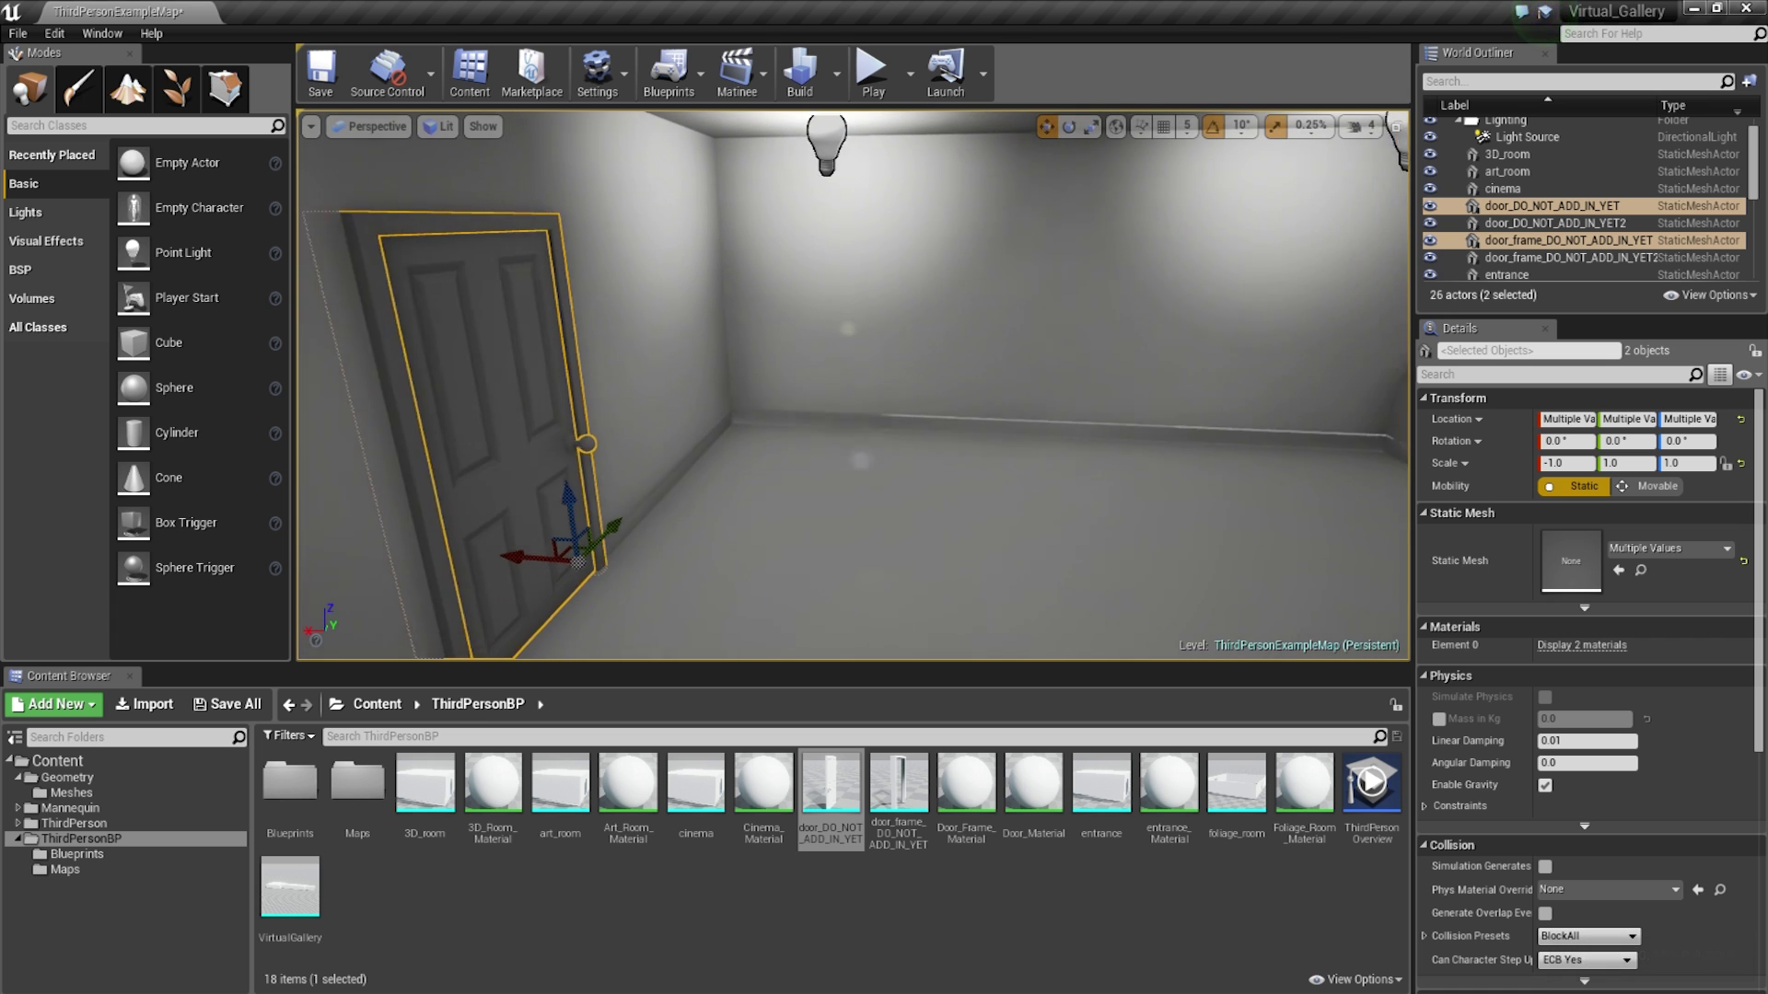
pyautogui.keyDown('alt'); pyautogui.moveTo(533, 549); pyautogui.dragTo(1473, 587); pyautogui.keyUp('alt')
pyautogui.moveTo(945, 453); pyautogui.dragTo(945, 452, button='right')
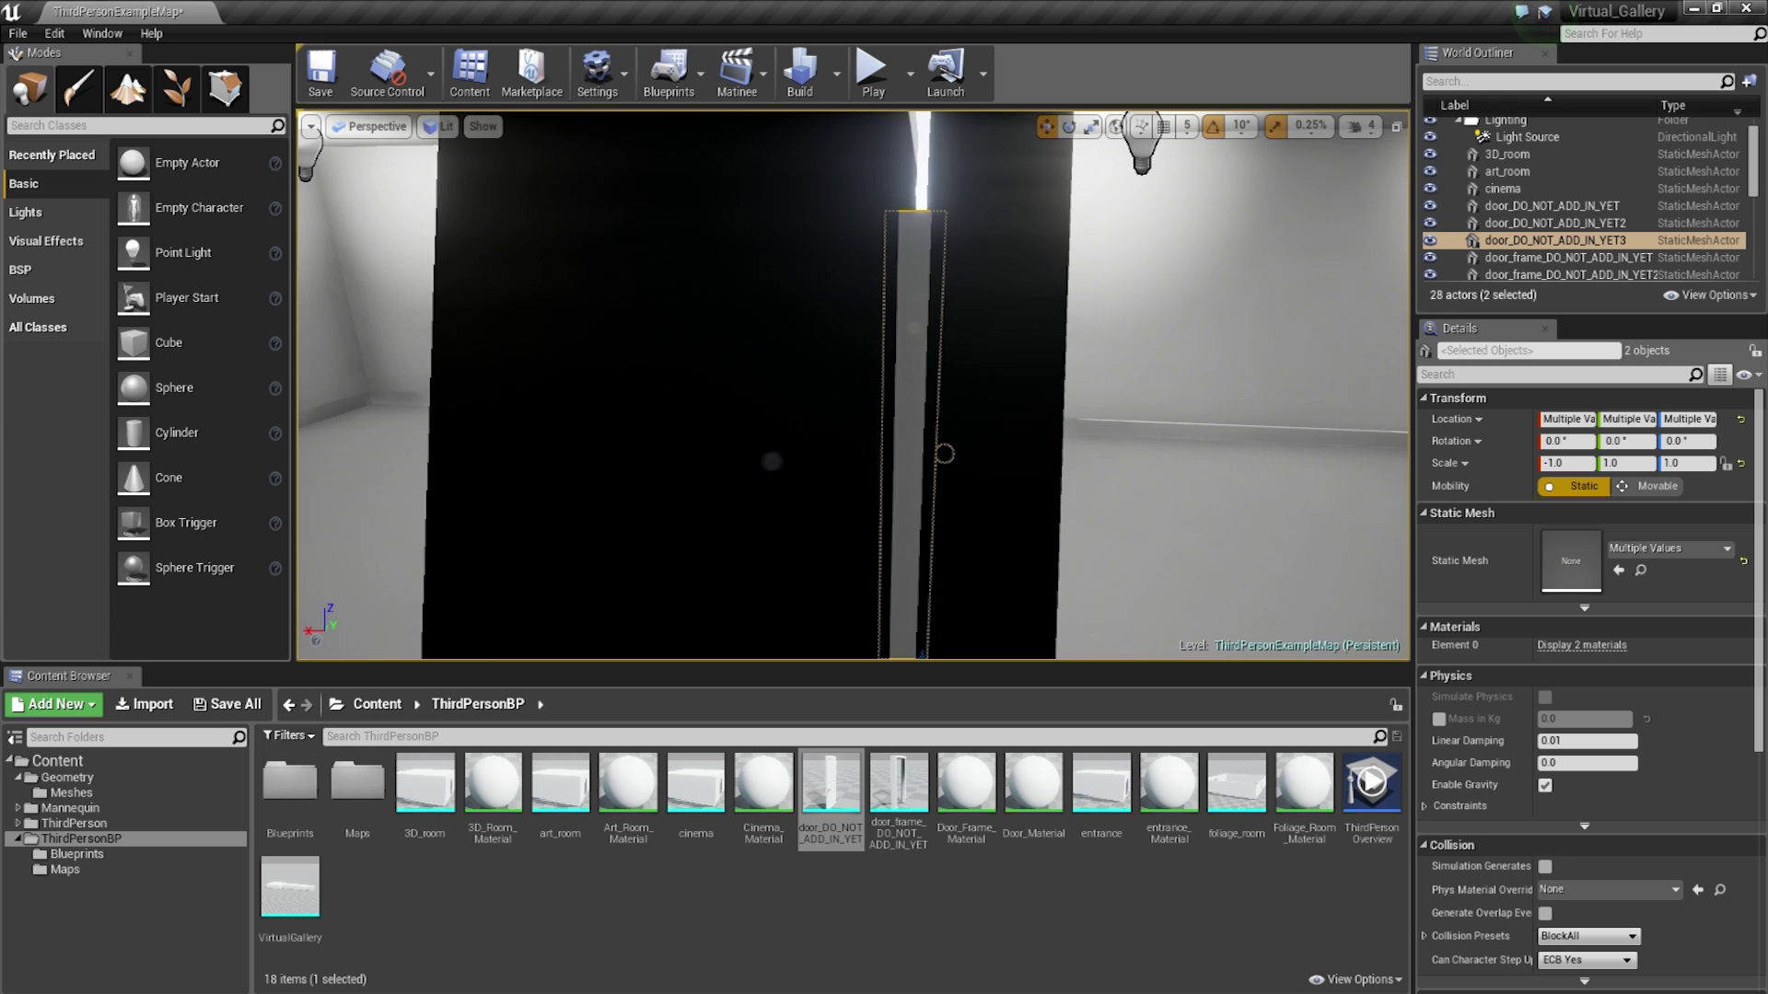
pyautogui.moveTo(319, 489)
pyautogui.mouseDown(button='right')
pyautogui.moveTo(570, 507)
pyautogui.moveTo(331, 507)
pyautogui.mouseUp(button='right')
pyautogui.click(319, 489)
pyautogui.moveTo(944, 453)
pyautogui.mouseDown(button='right')
pyautogui.moveTo(516, 453)
pyautogui.moveTo(944, 453)
pyautogui.mouseUp(button='right')
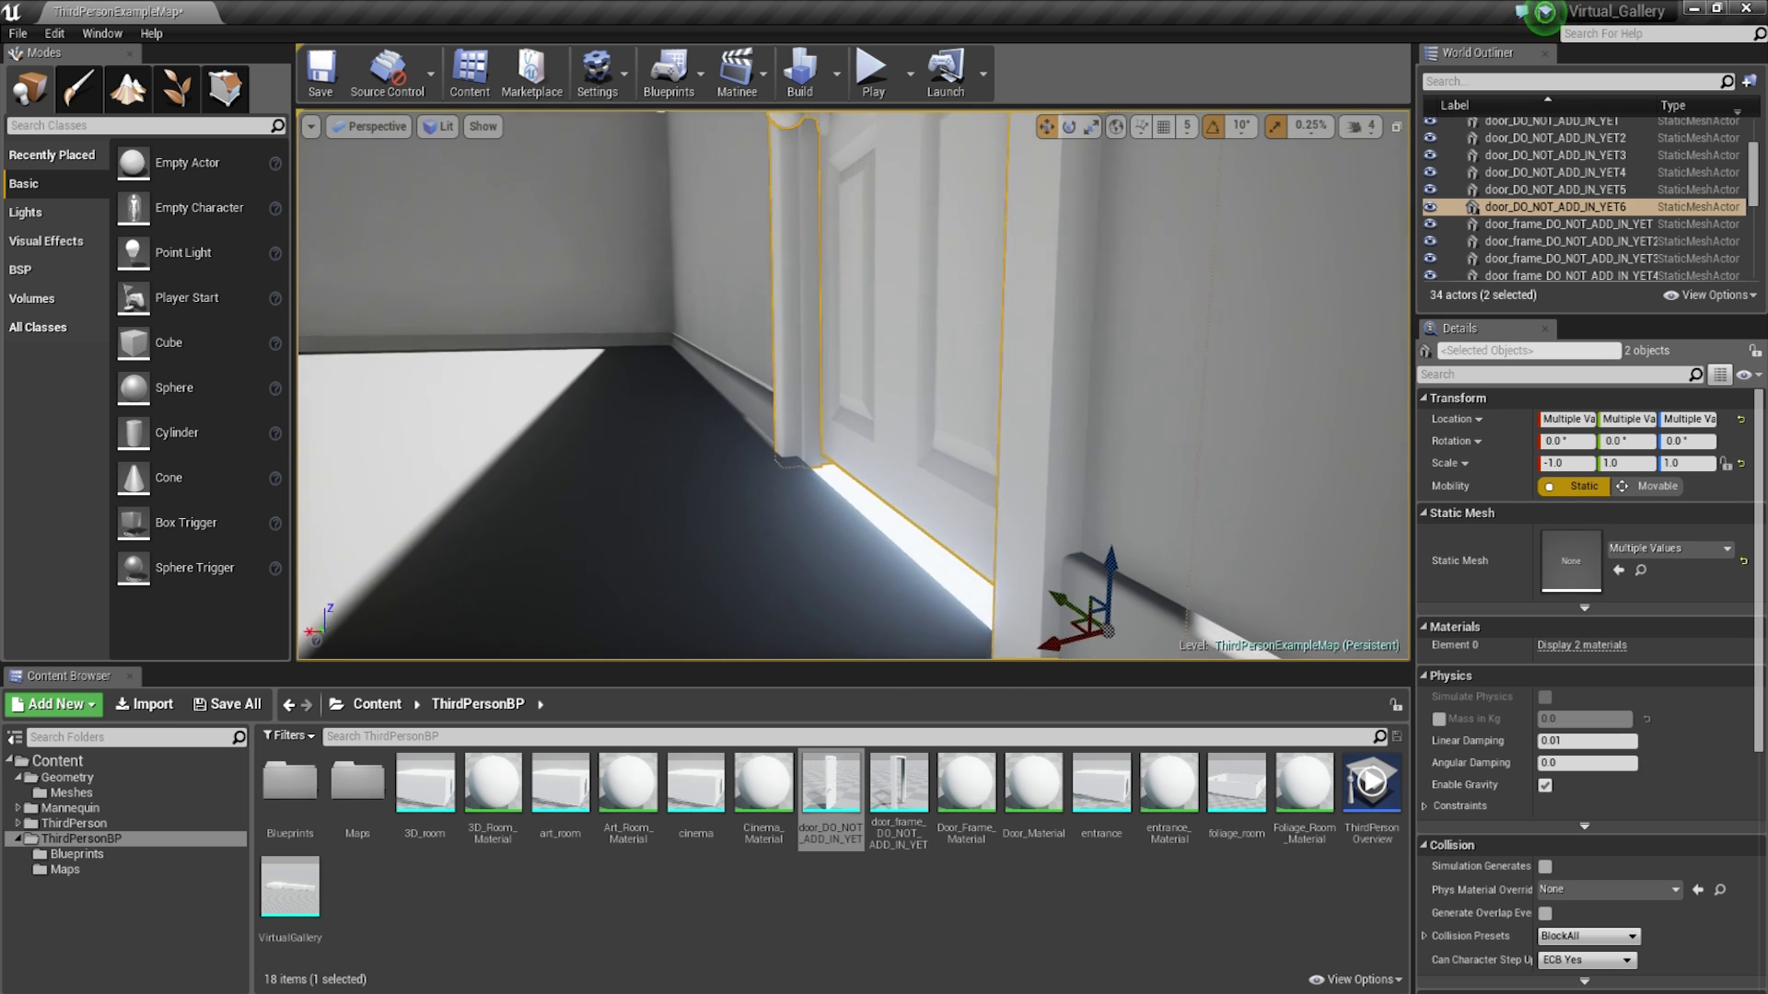
# Align the sixth door and frame pair with its doorway along the X axis.
pyautogui.moveTo(945, 453); pyautogui.dragTo(944, 453, button='right')
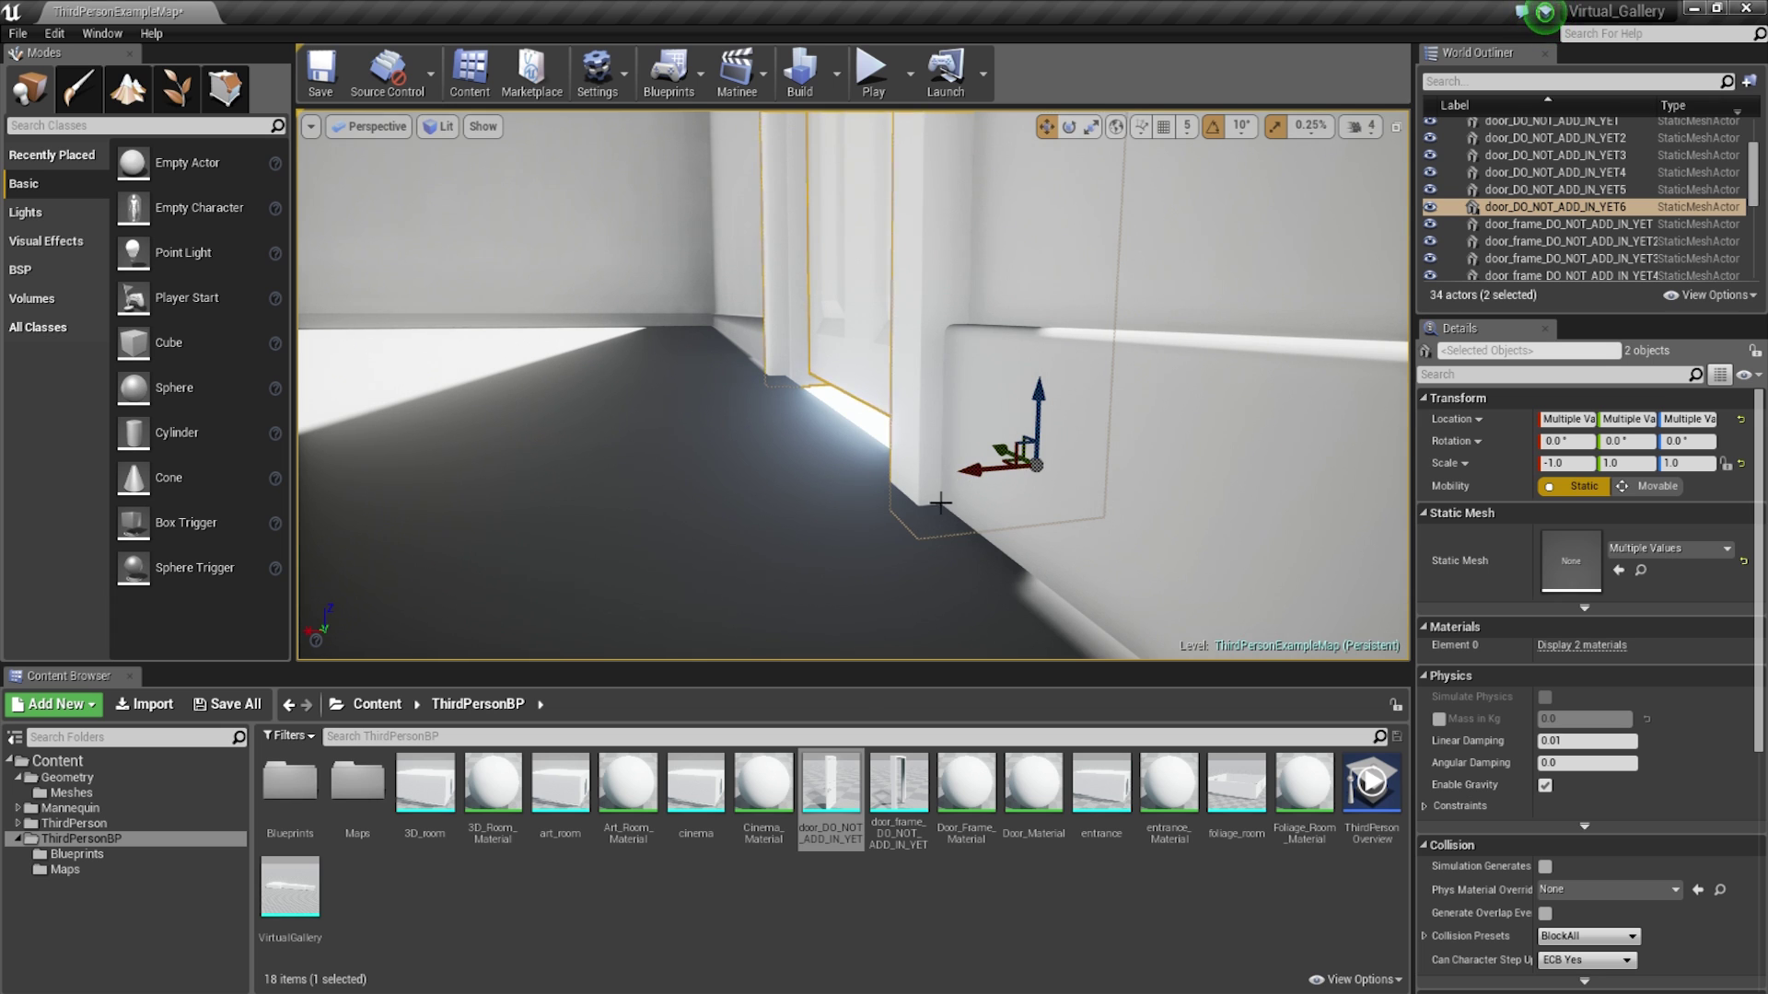
pyautogui.moveTo(940, 503); pyautogui.dragTo(940, 502, button='right')
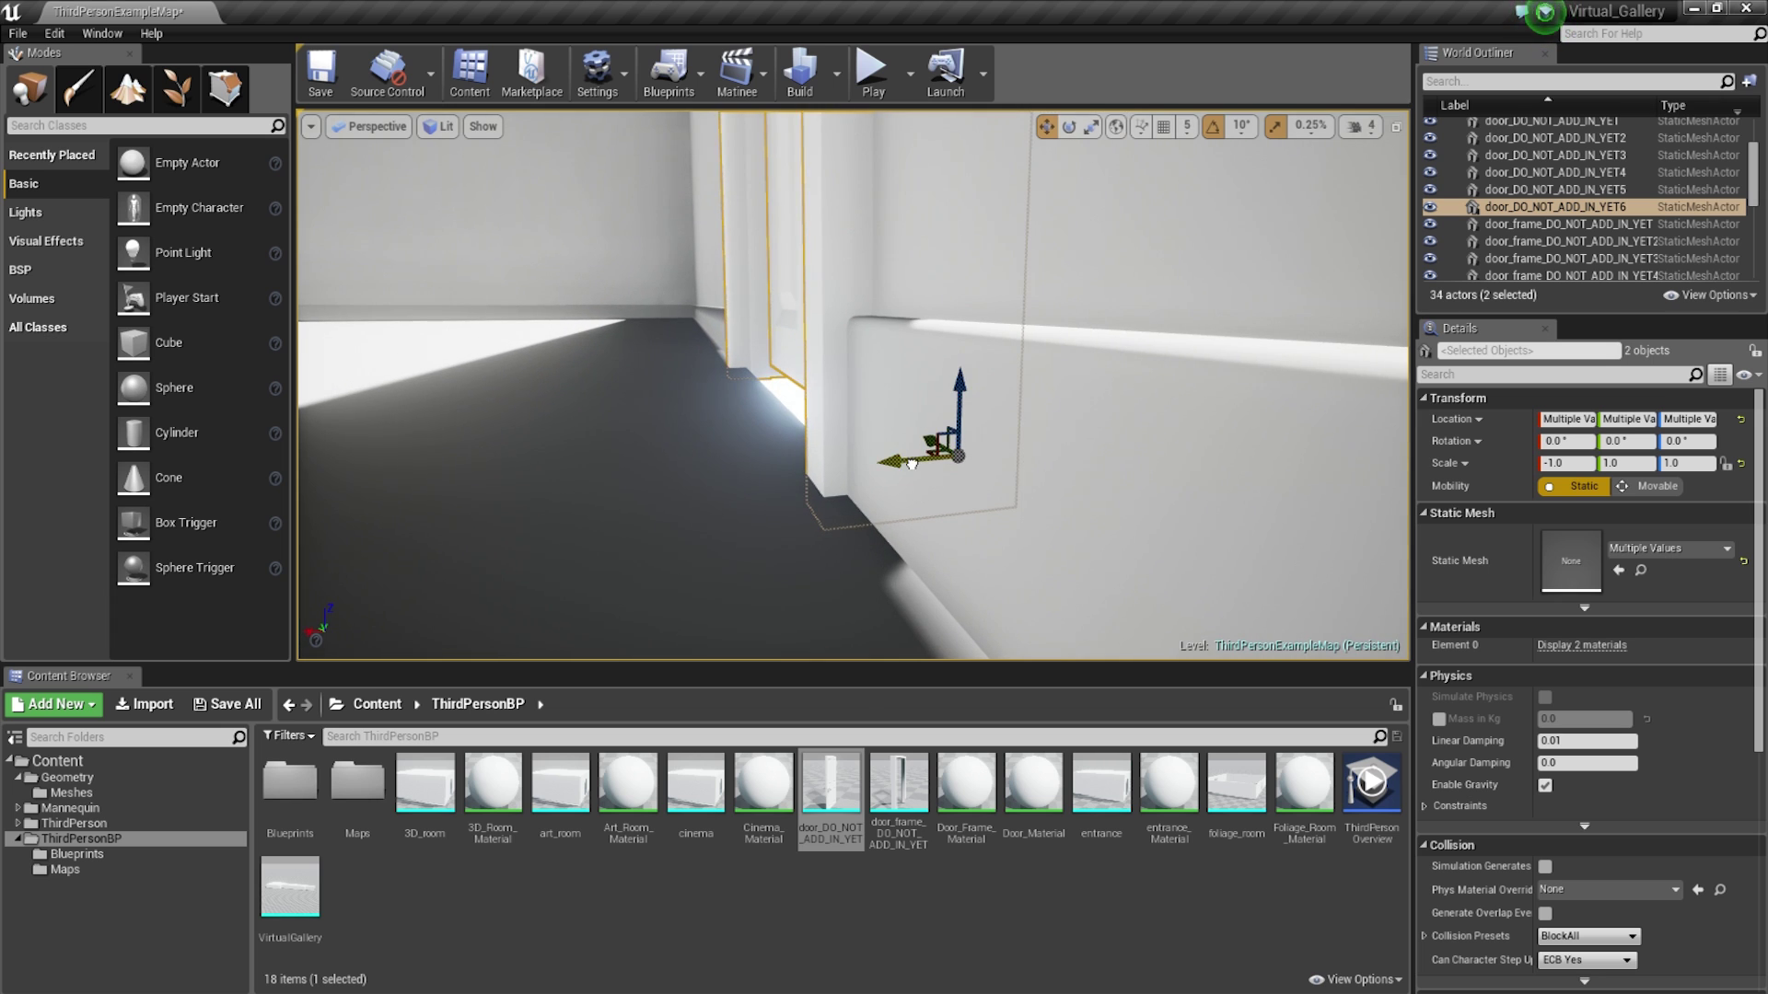
pyautogui.moveTo(771, 408); pyautogui.dragTo(771, 407, button='right')
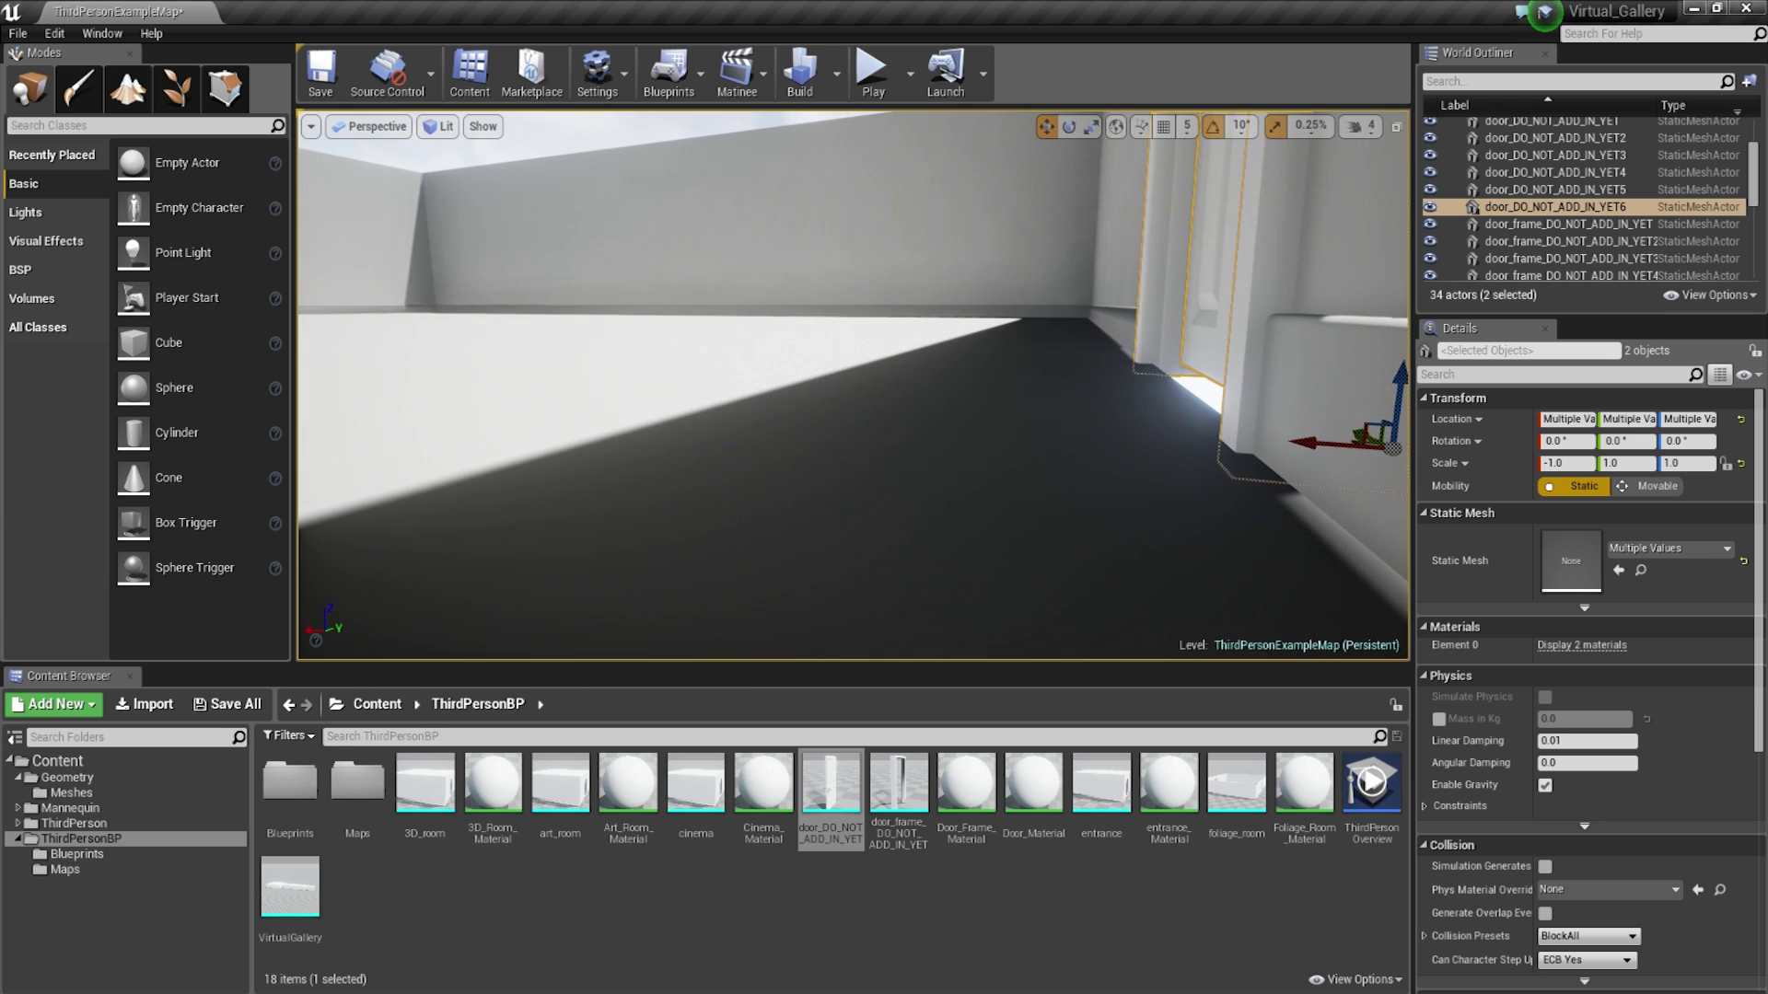
pyautogui.moveTo(854, 385); pyautogui.dragTo(962, 385, button='right')
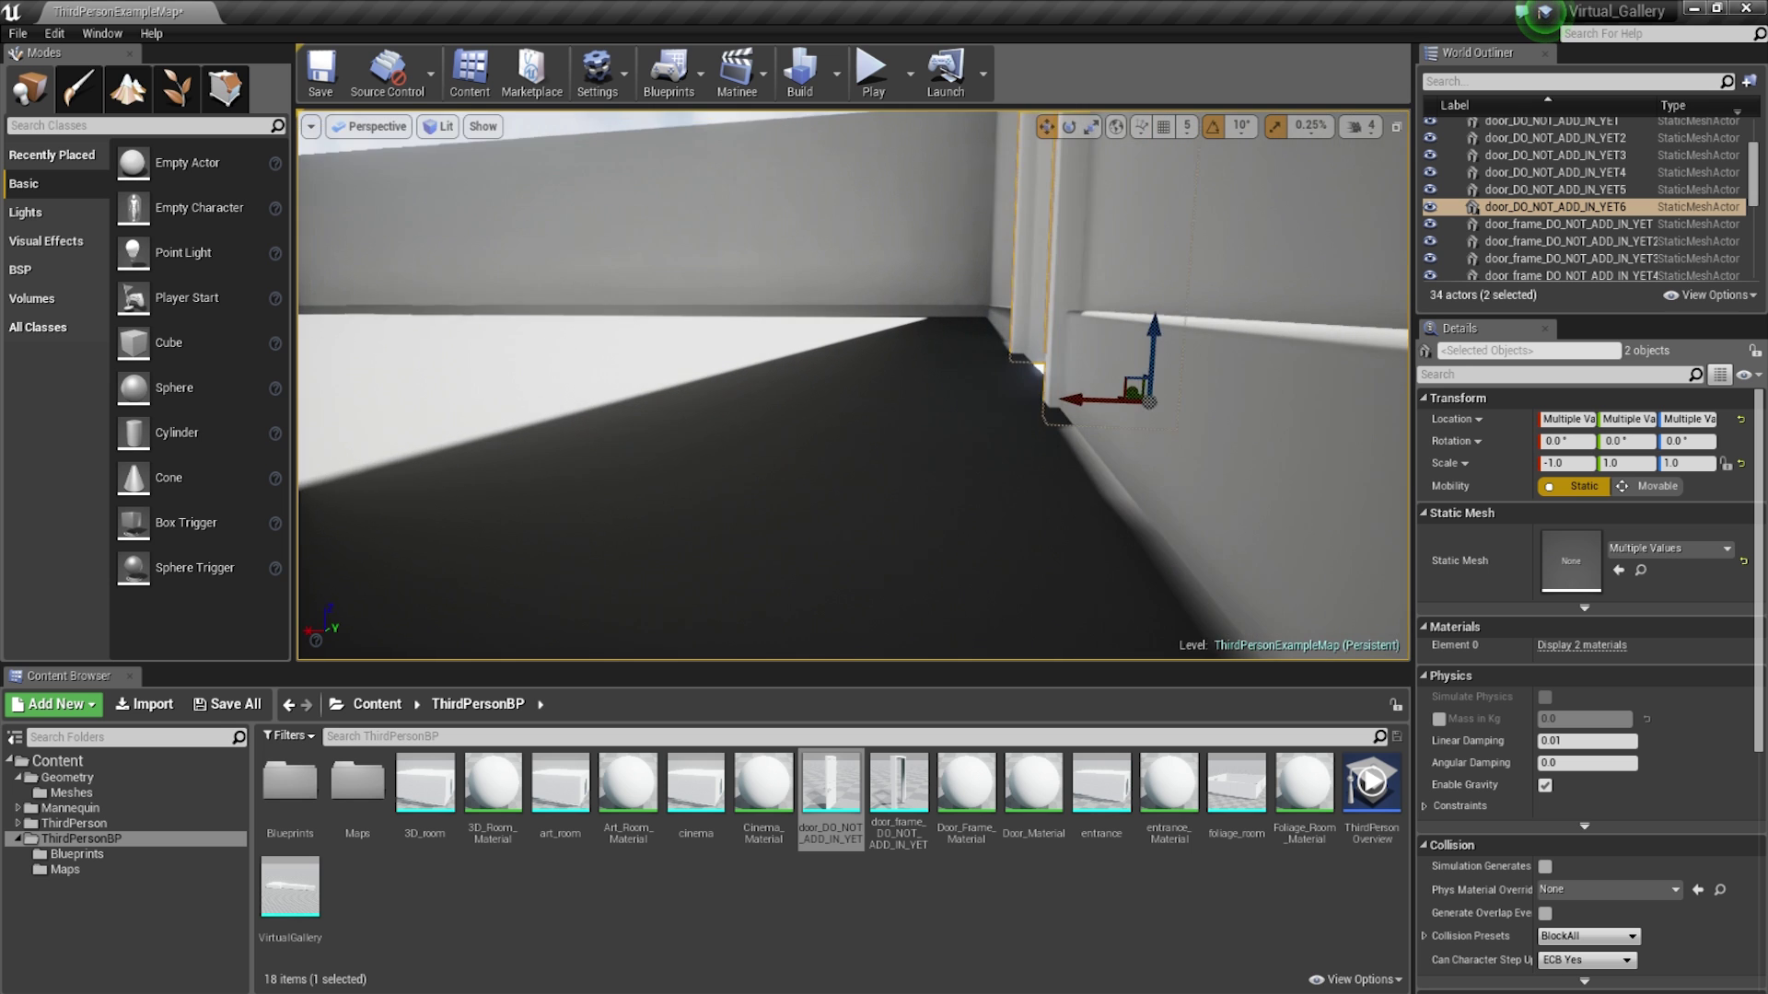